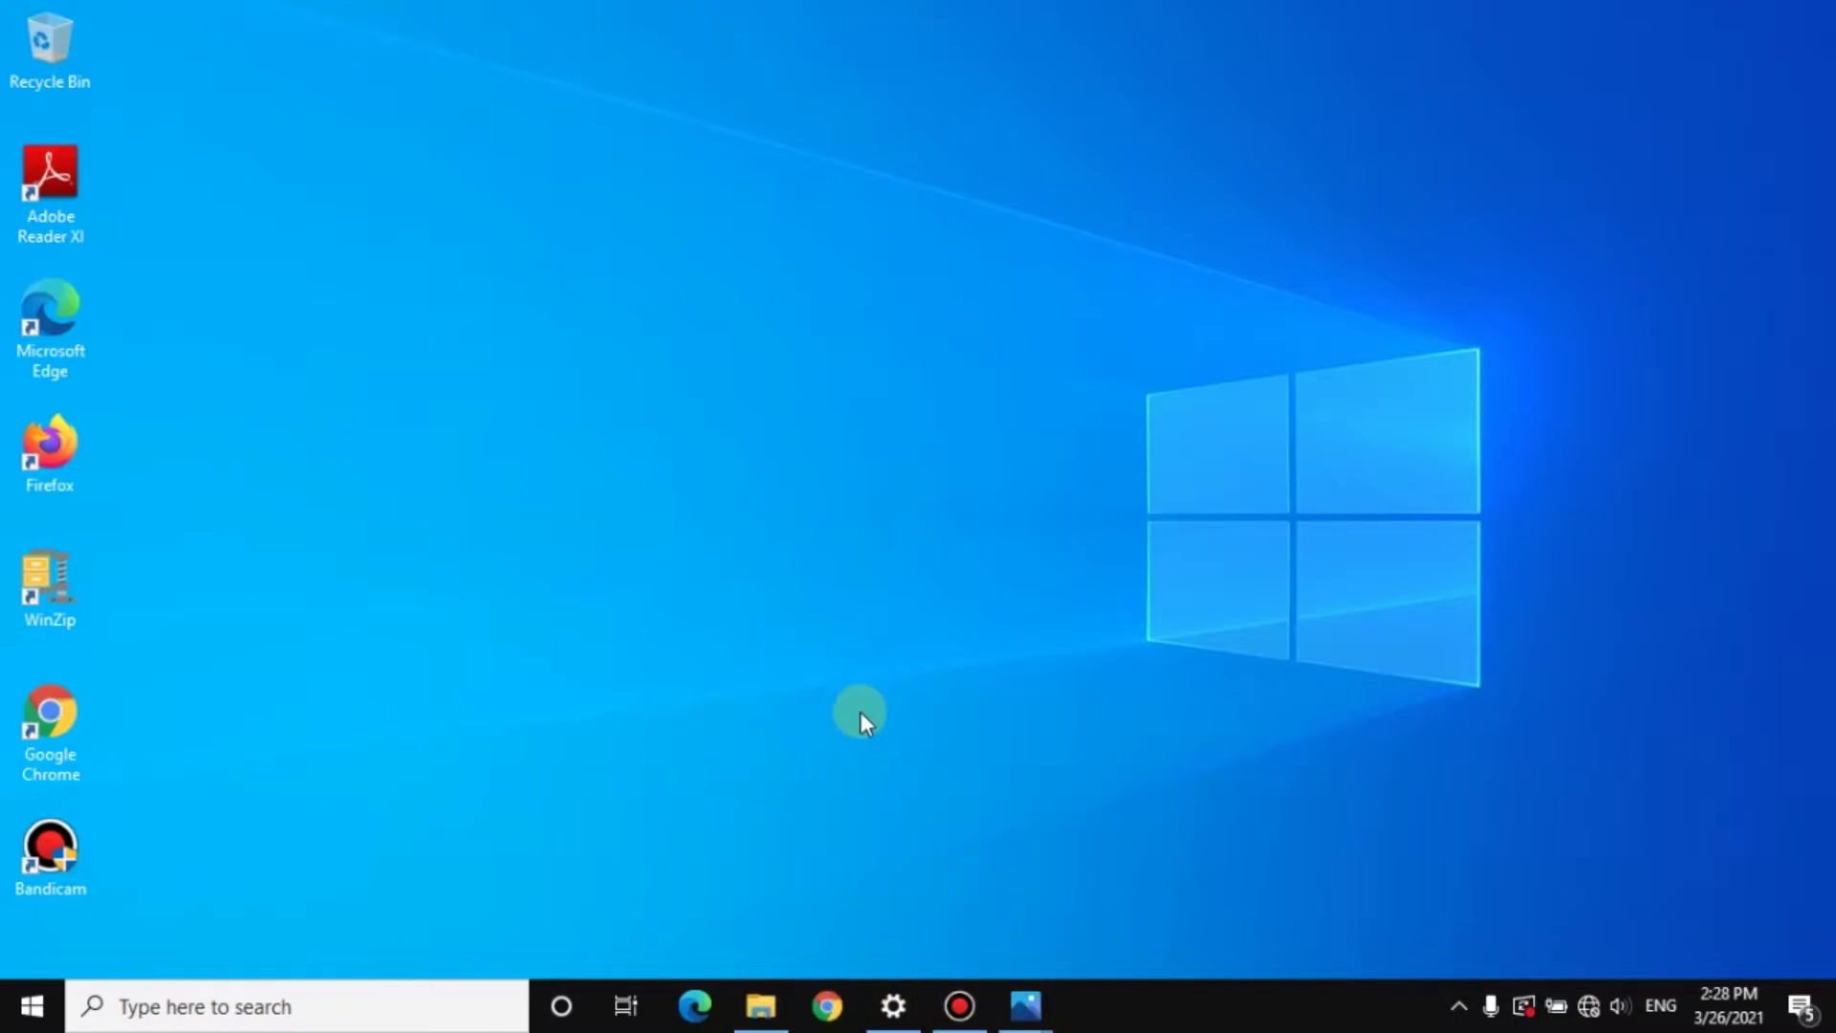
Step: View the windows-update 20% image in the Downloads folder, and minimize the folder window
{"action": "left_click", "coordinate": [757, 1005]}
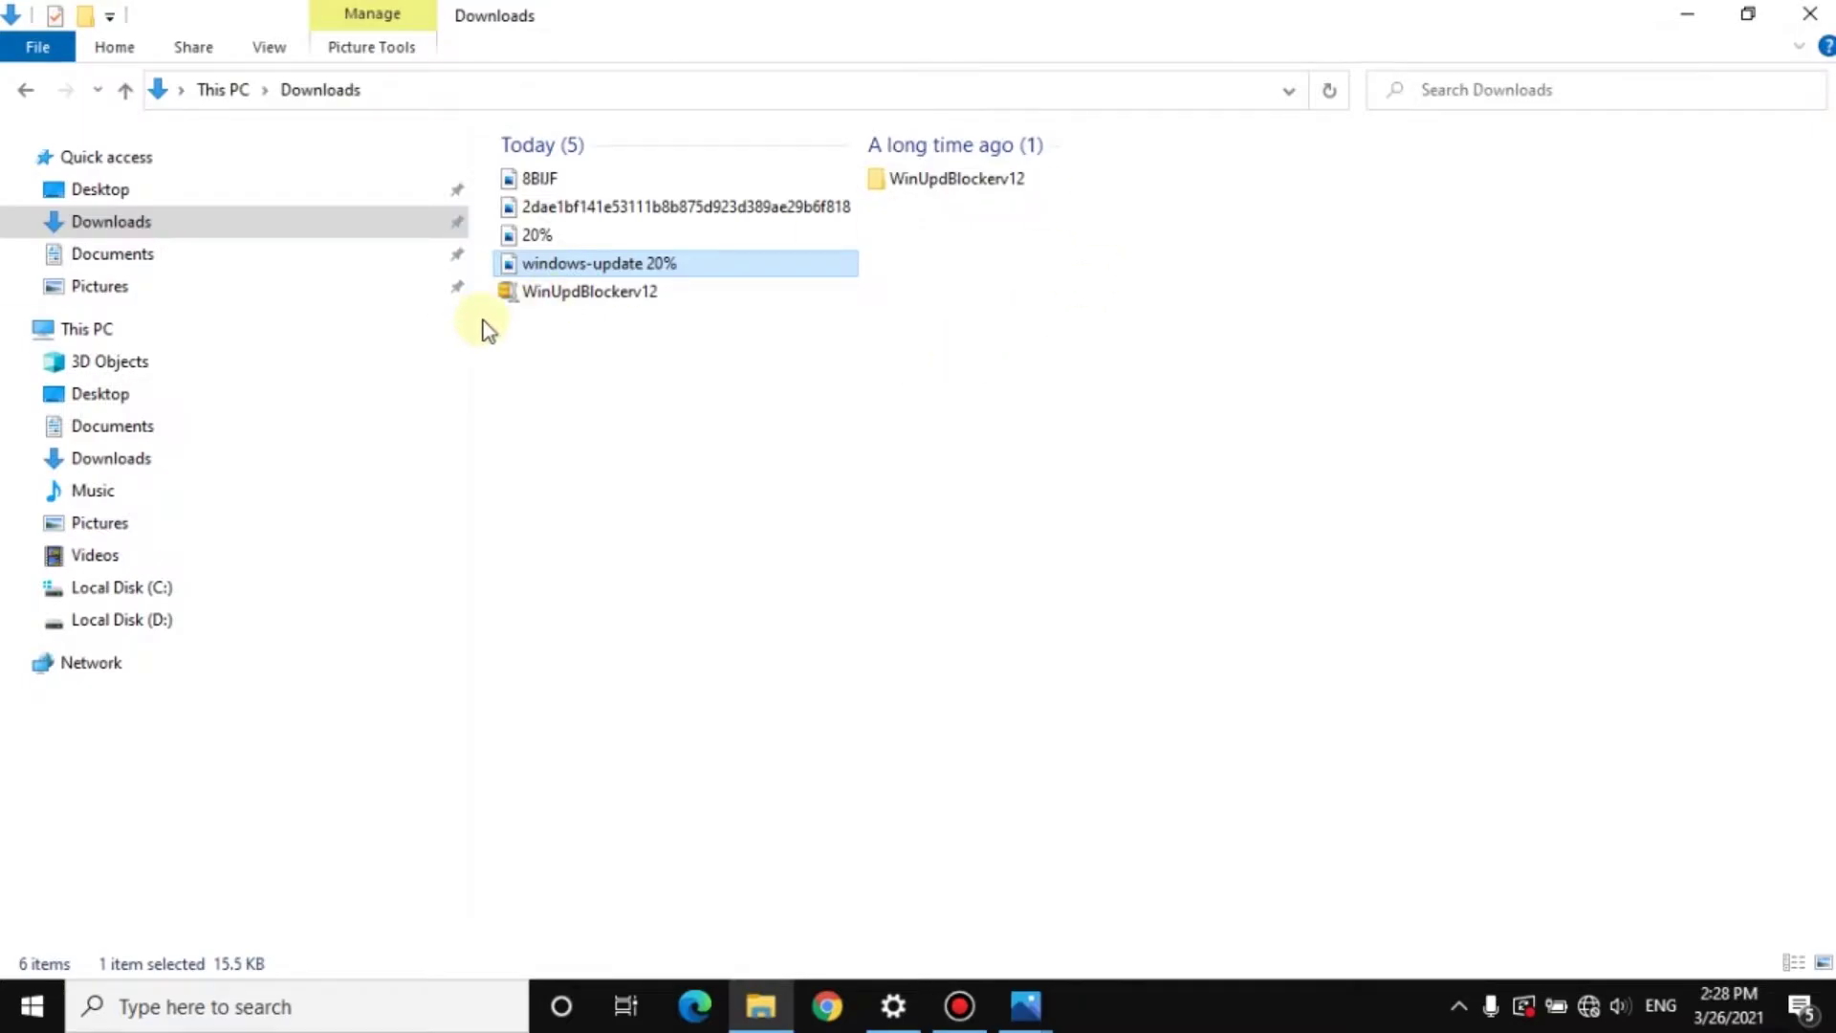
{"action": "double_click", "coordinate": [564, 263]}
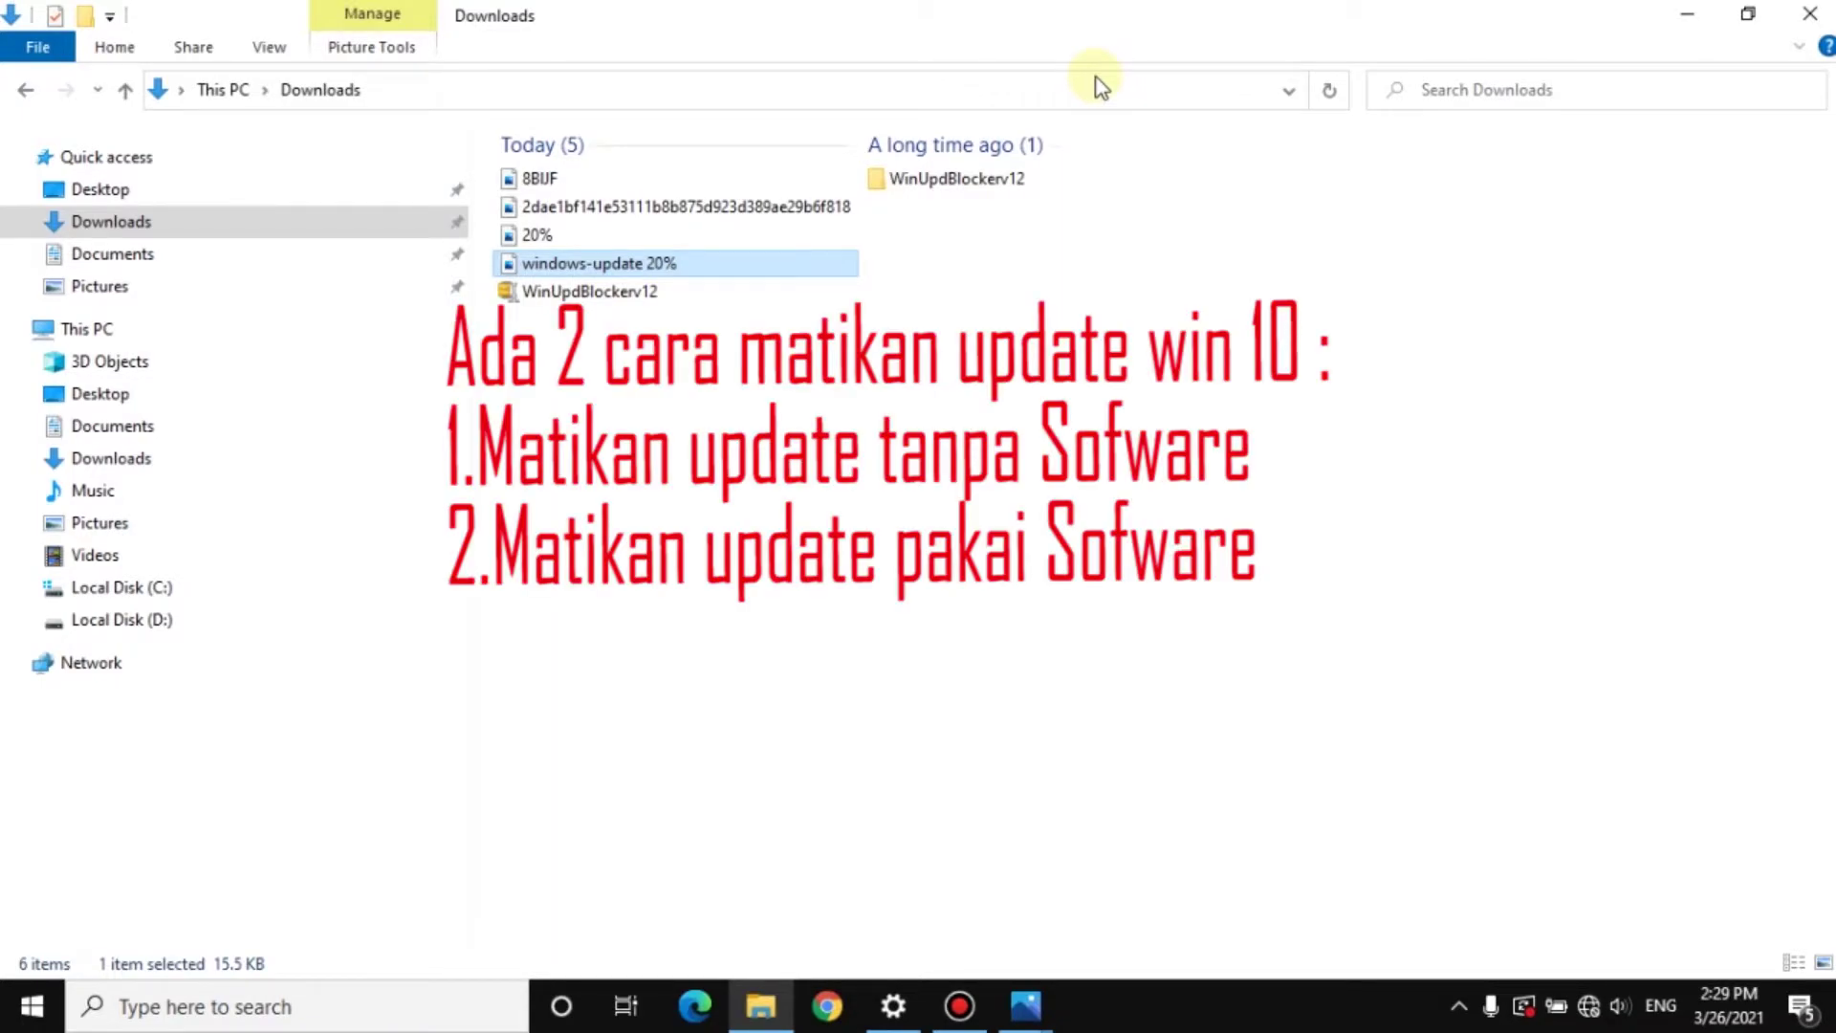
{"action": "left_click", "coordinate": [1687, 14]}
{"action": "right_click", "coordinate": [802, 369]}
{"action": "left_click", "coordinate": [822, 457]}
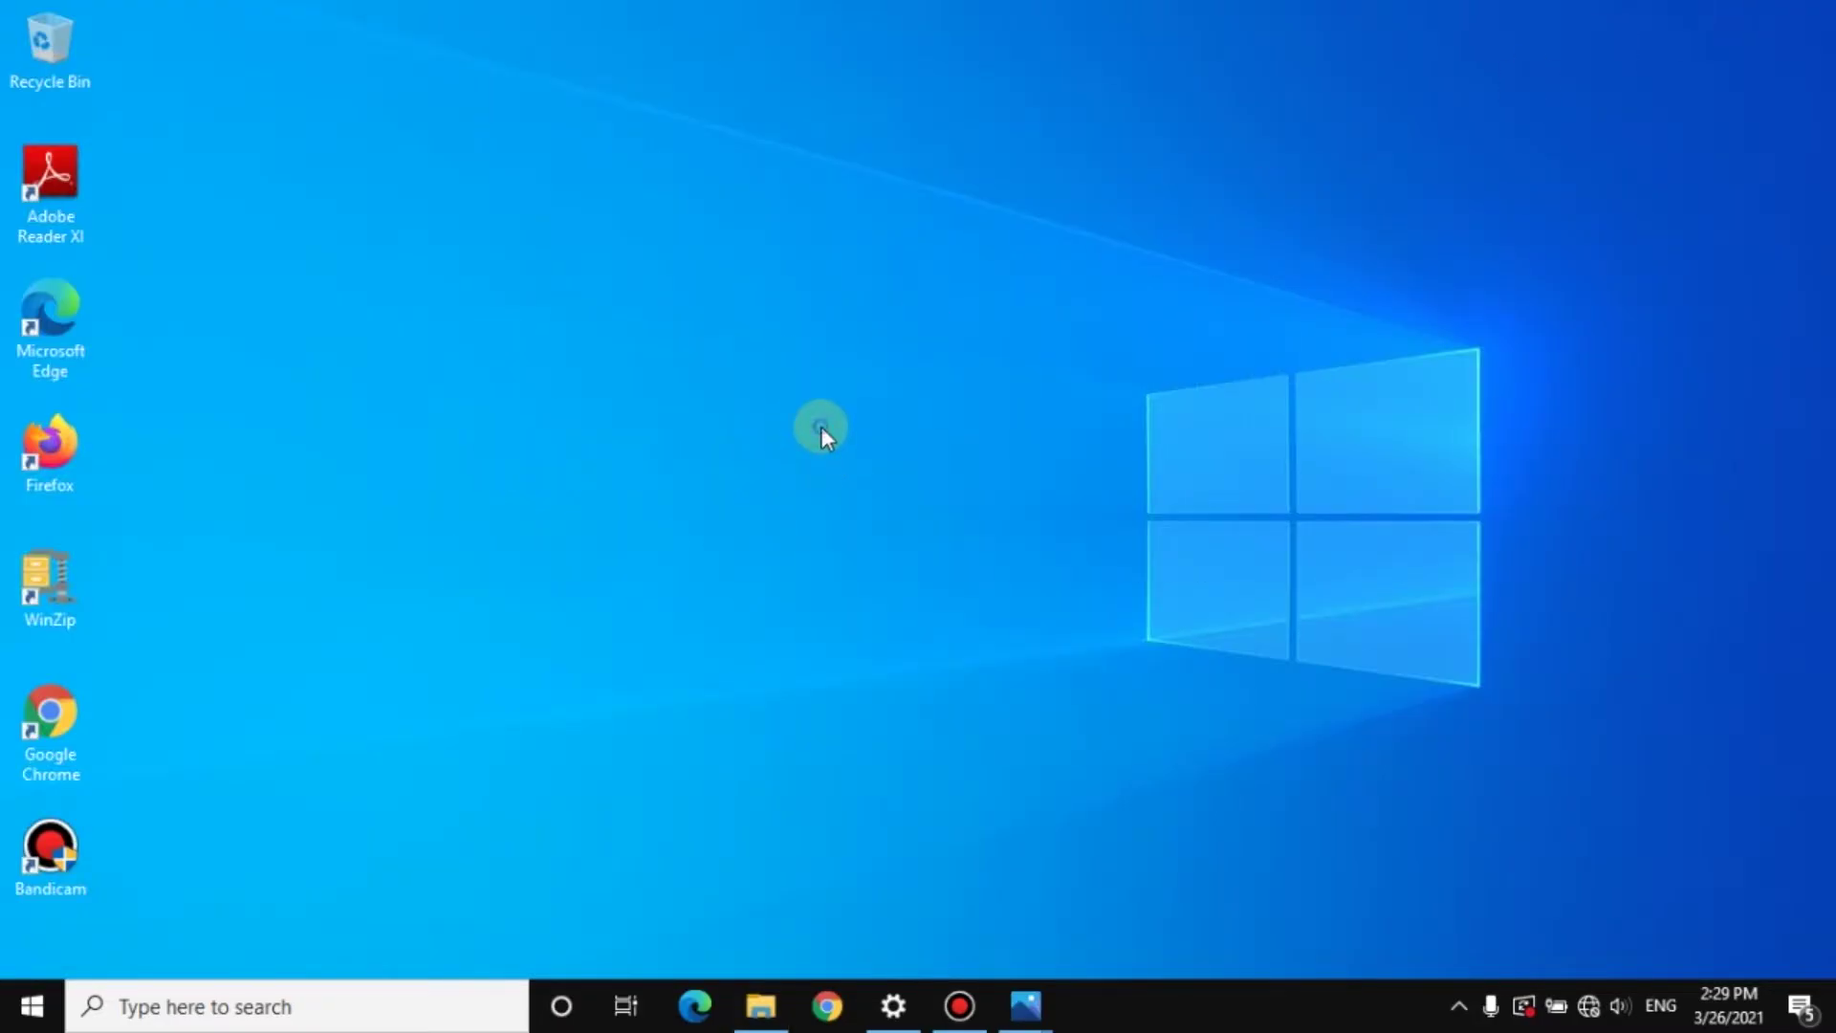
{"action": "right_click", "coordinate": [821, 425]}
{"action": "left_click", "coordinate": [839, 503]}
{"action": "right_click", "coordinate": [840, 480]}
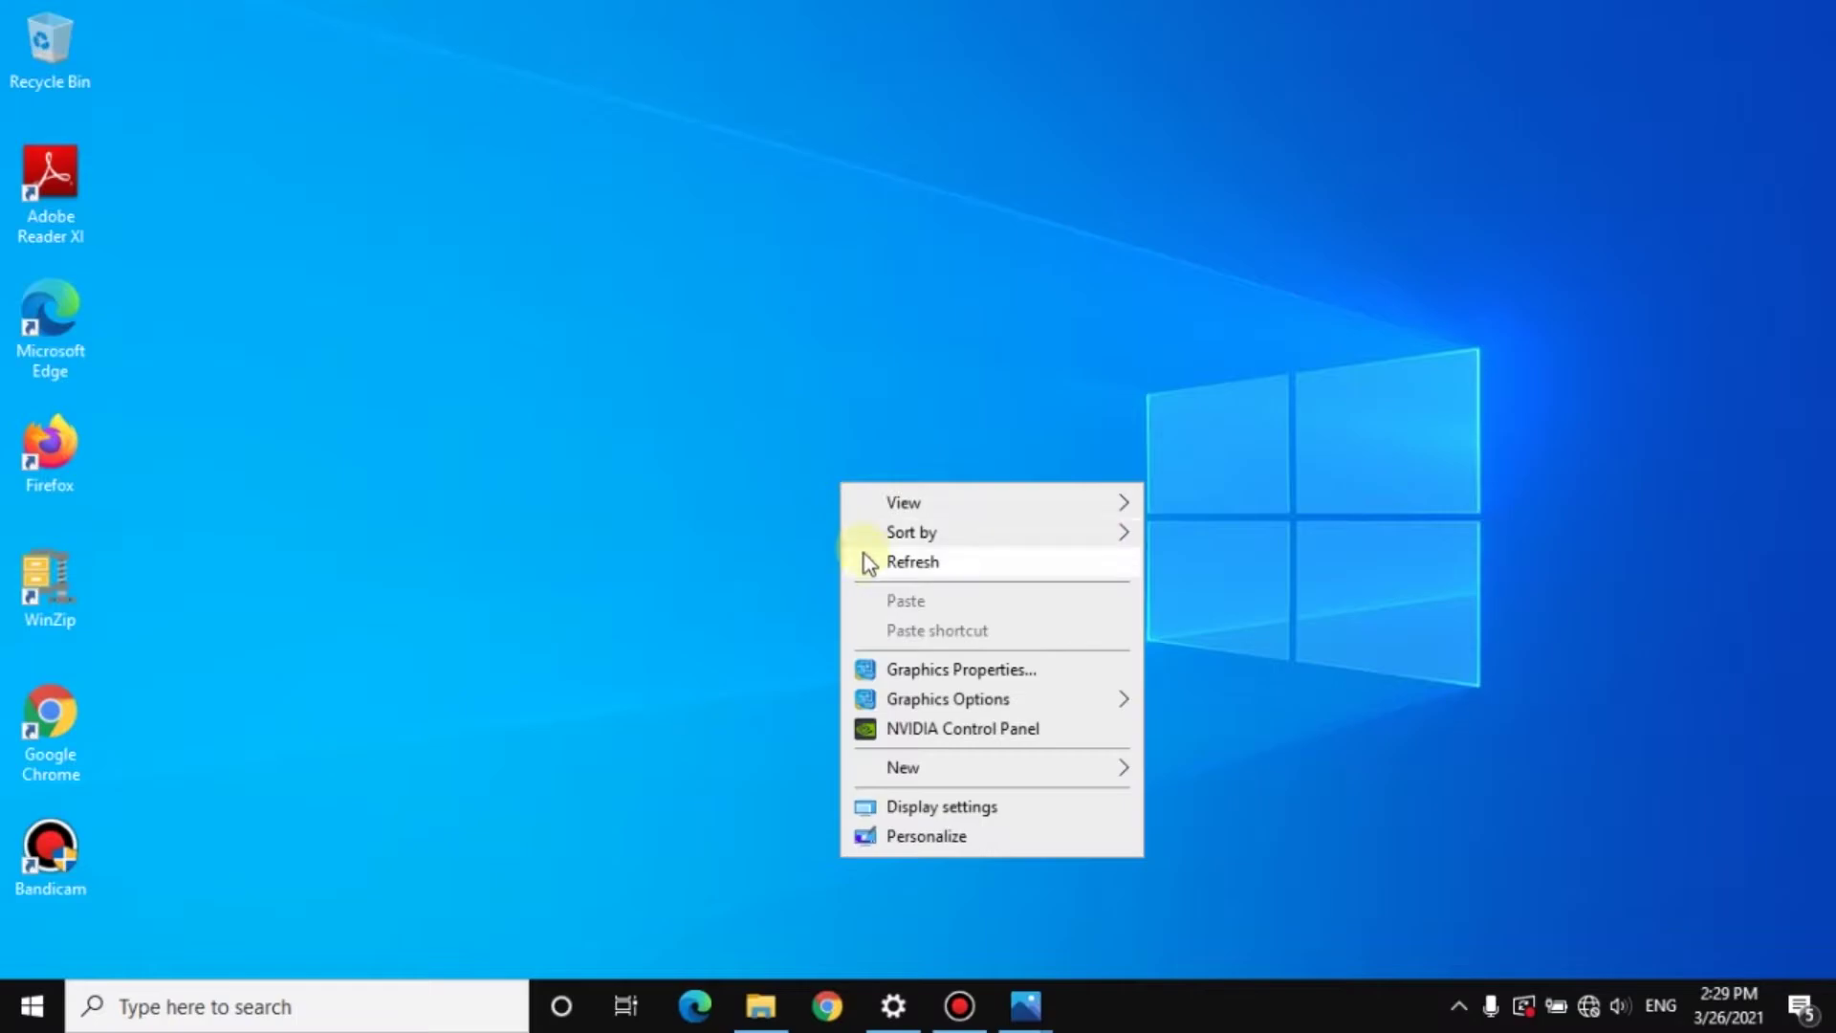
{"action": "left_click", "coordinate": [864, 564]}
{"action": "right_click", "coordinate": [852, 426]}
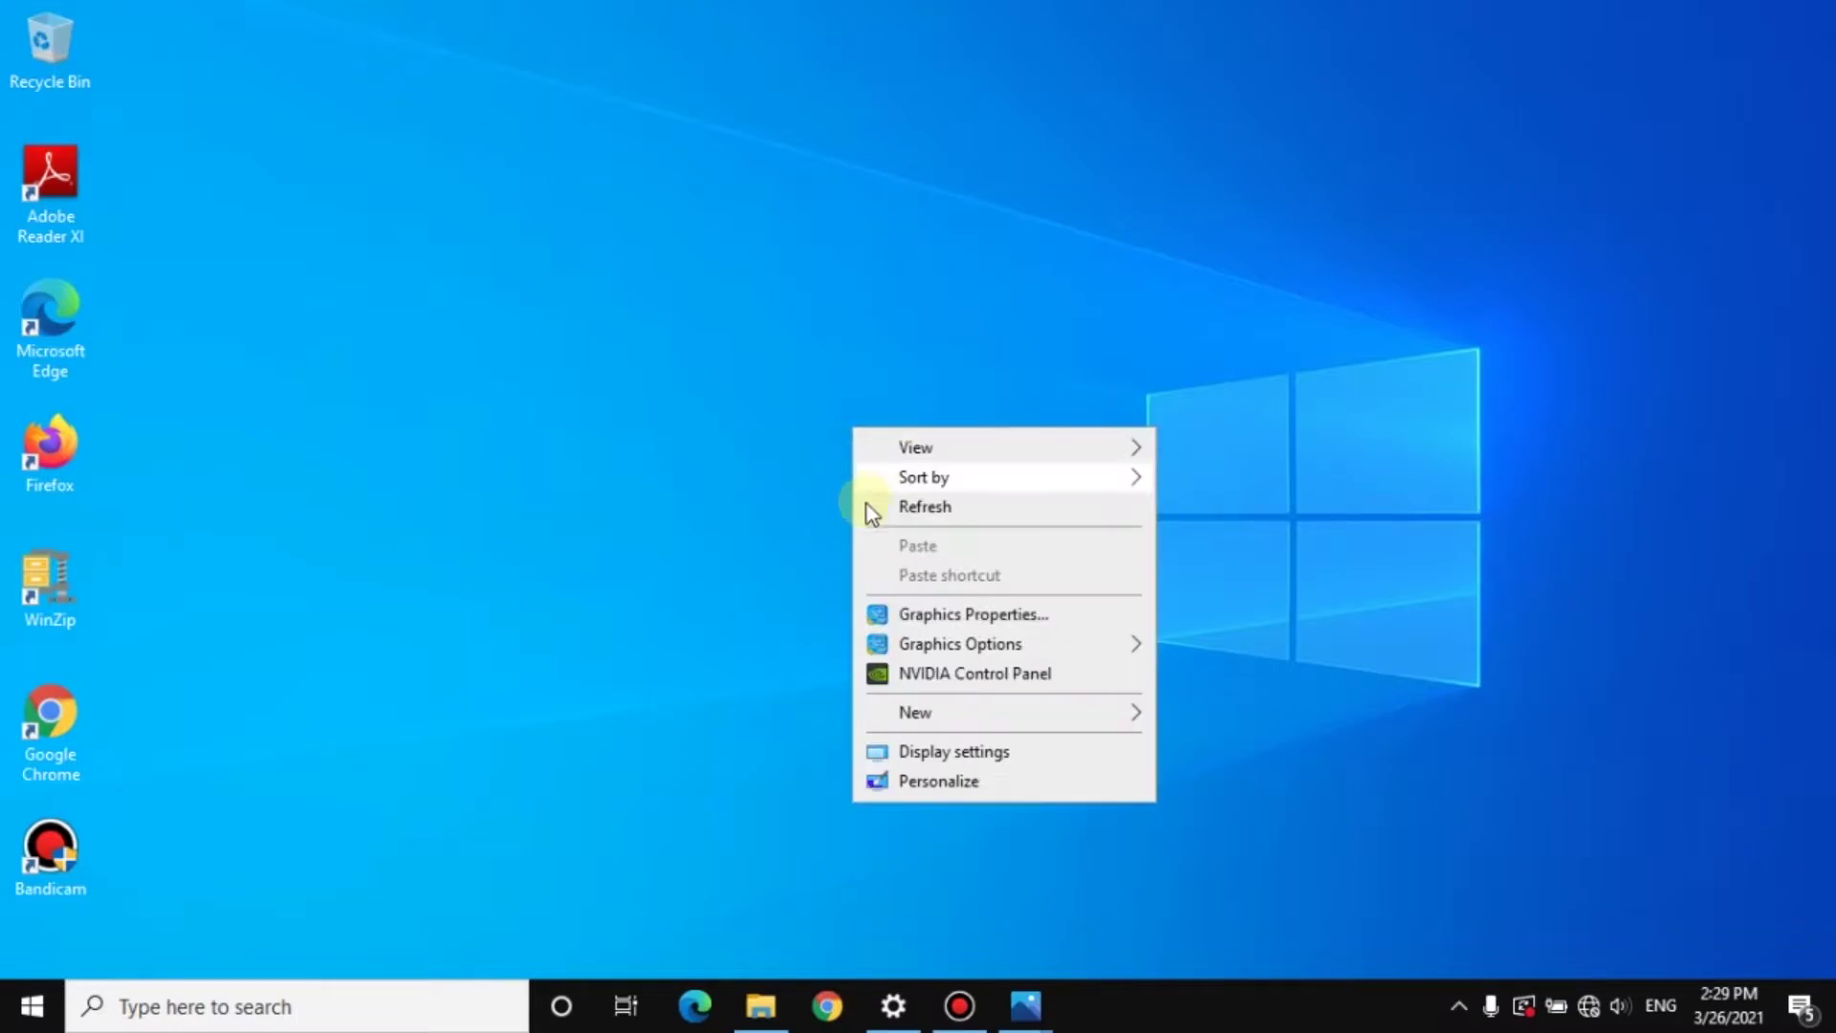
{"action": "left_click", "coordinate": [865, 501]}
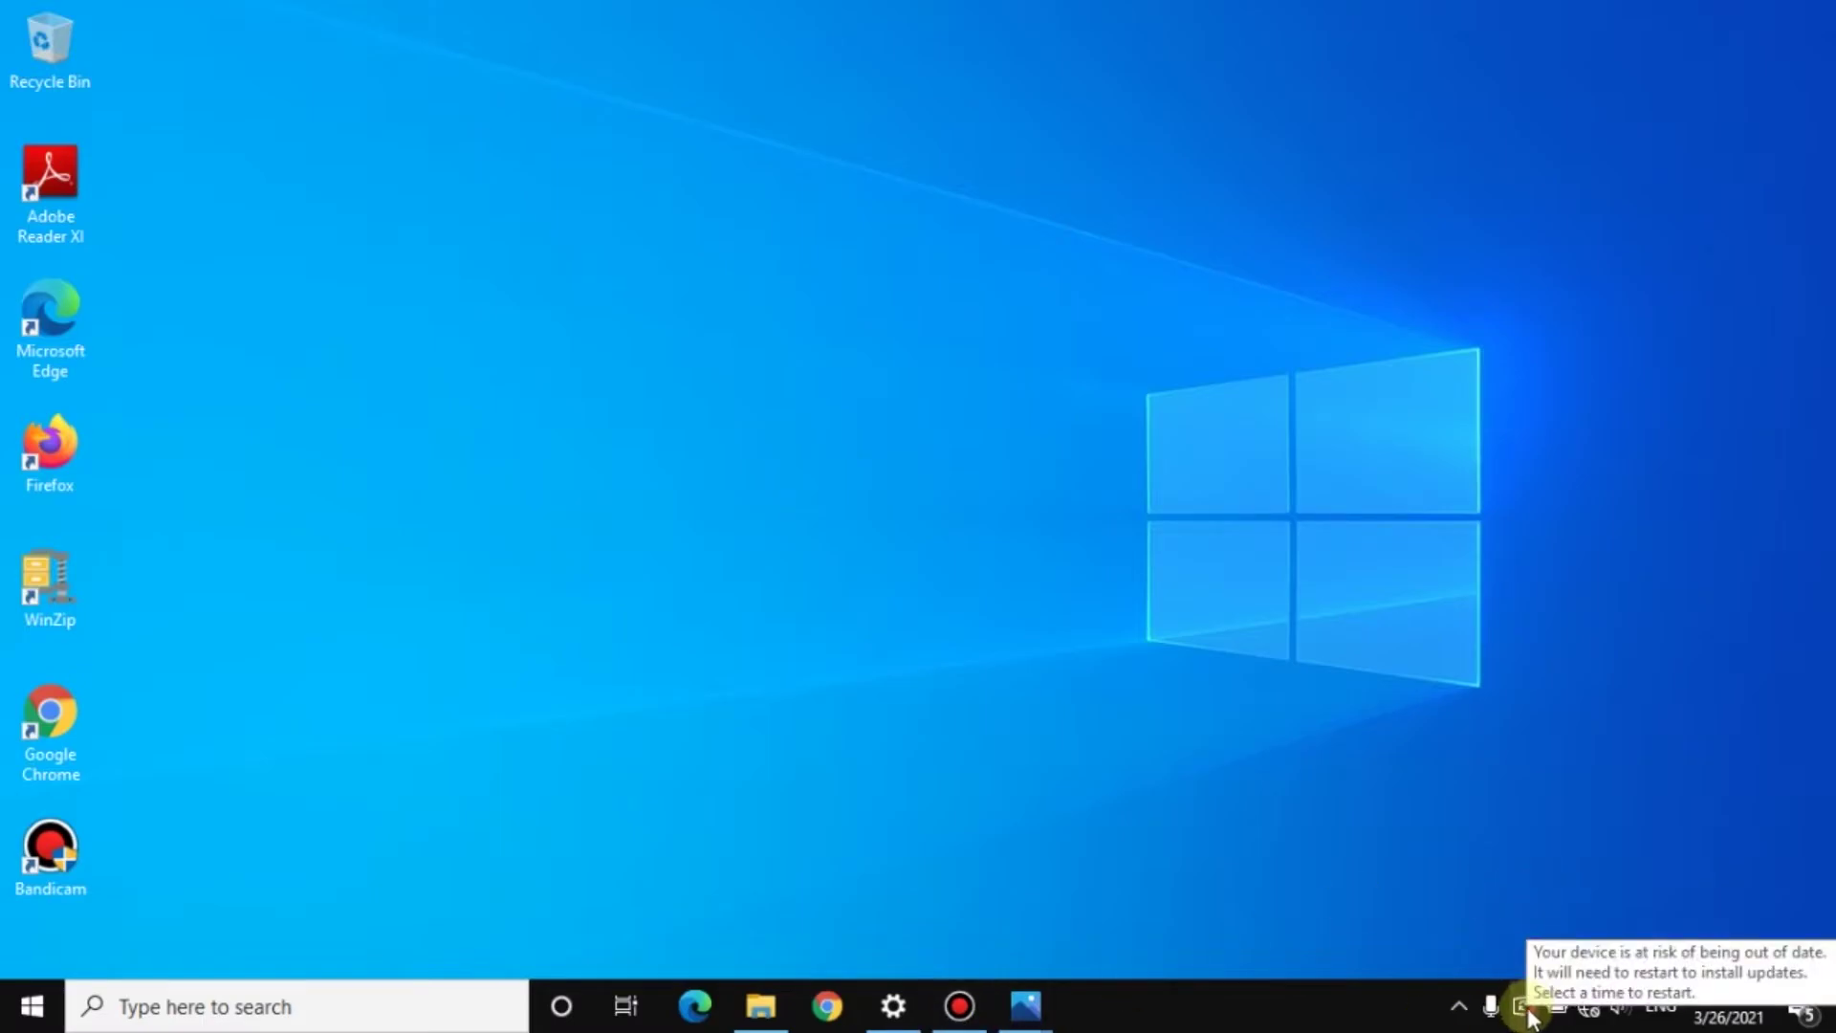
Step: Examine the power options for pending updates and review the update status in the Windows Update settings
{"action": "left_click", "coordinate": [19, 1019]}
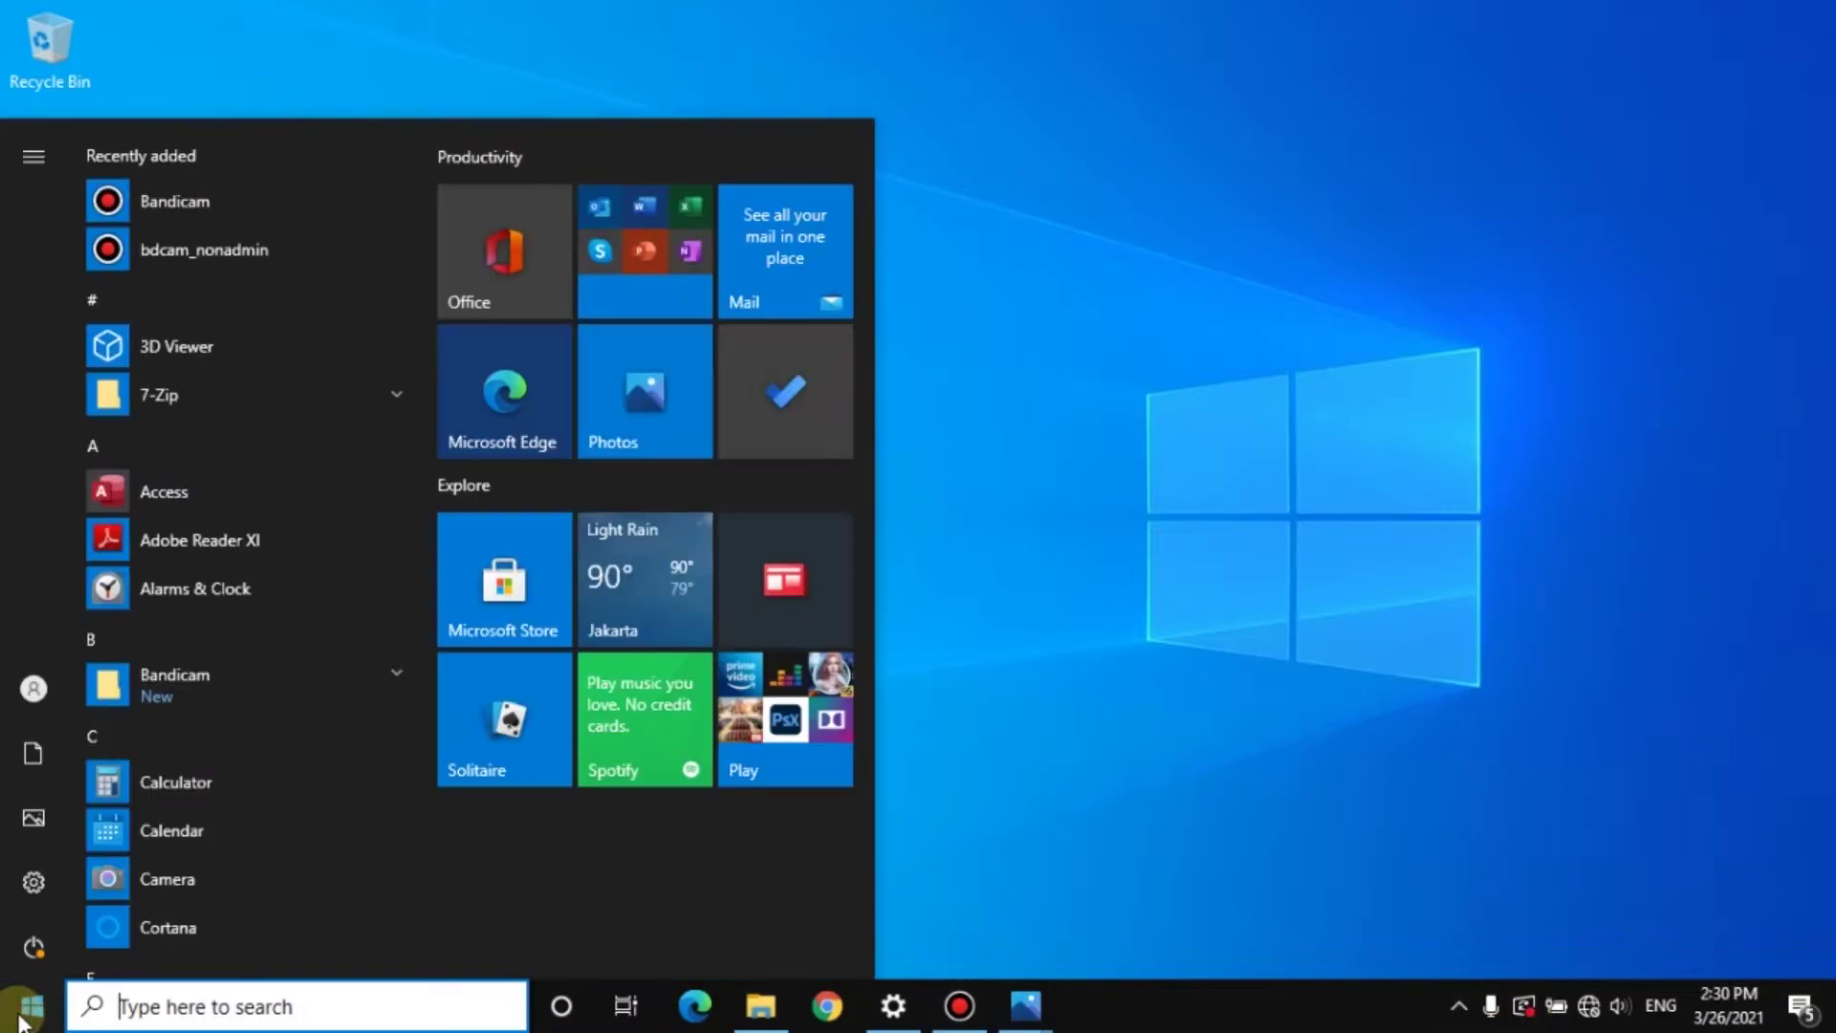
{"action": "left_click", "coordinate": [48, 951]}
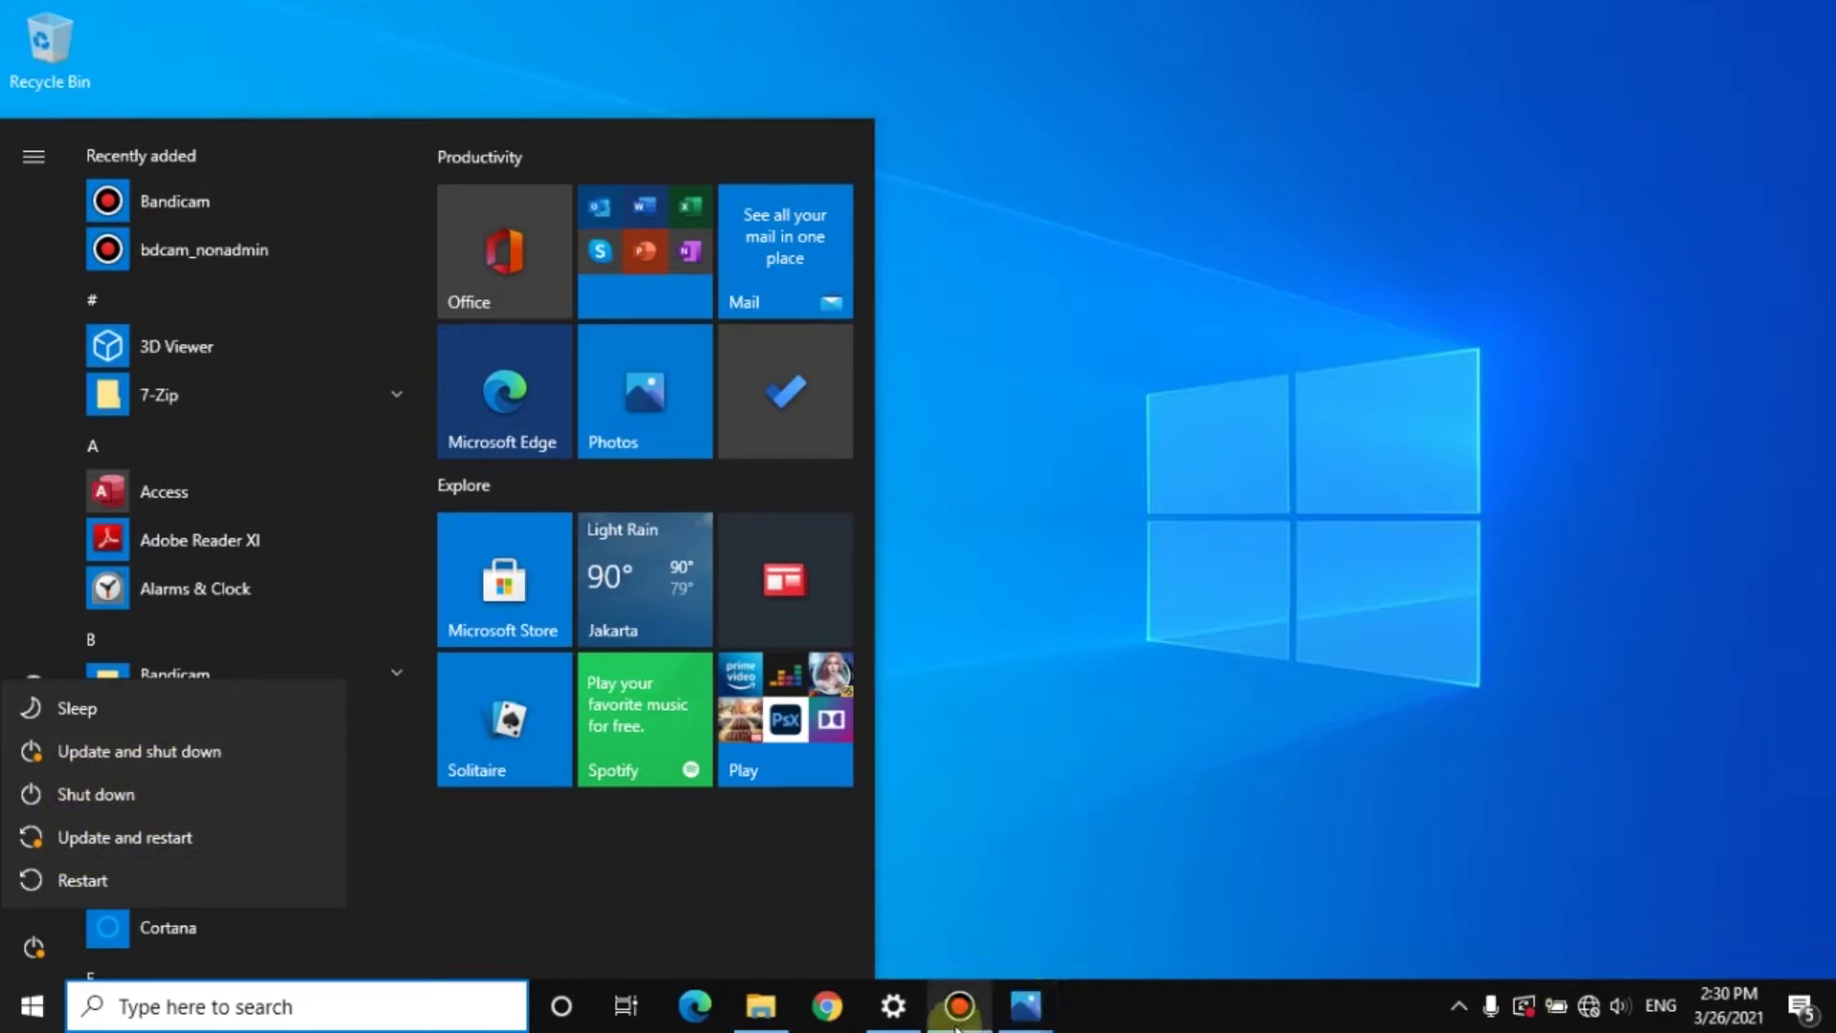
{"action": "left_click", "coordinate": [353, 1019]}
{"action": "type", "text": "up"}
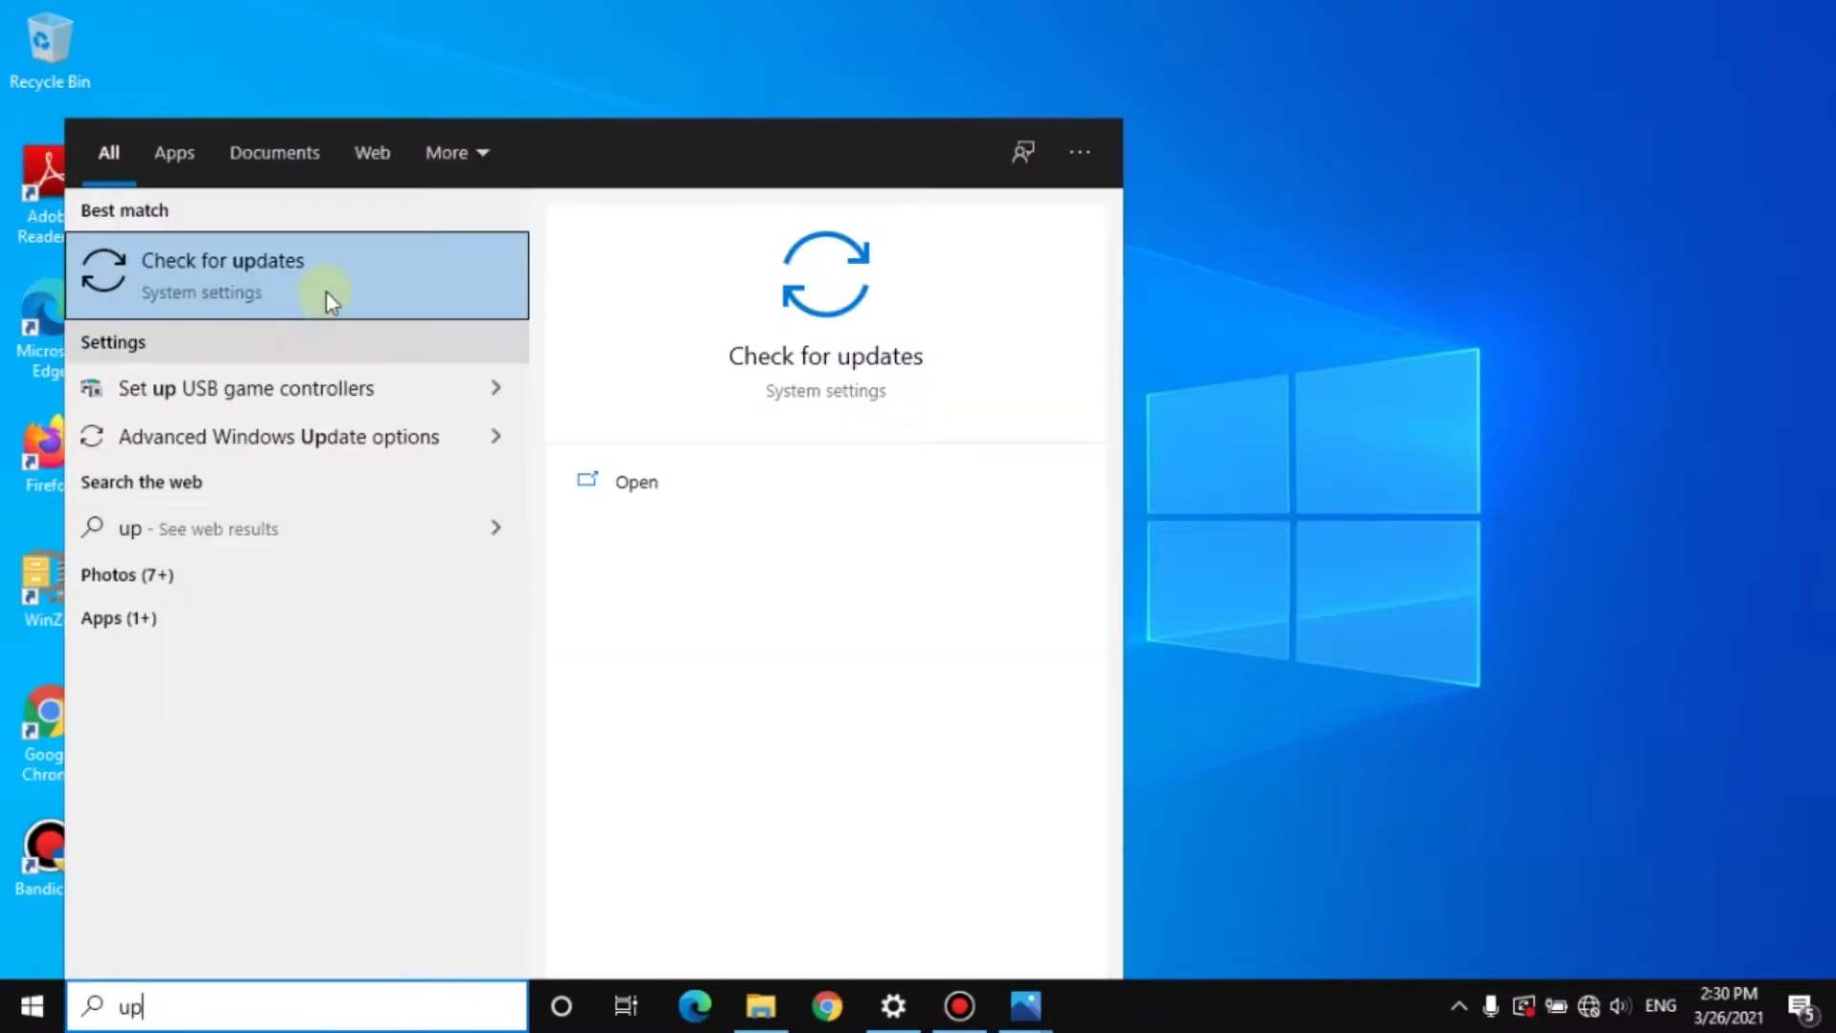
{"action": "left_click", "coordinate": [337, 278]}
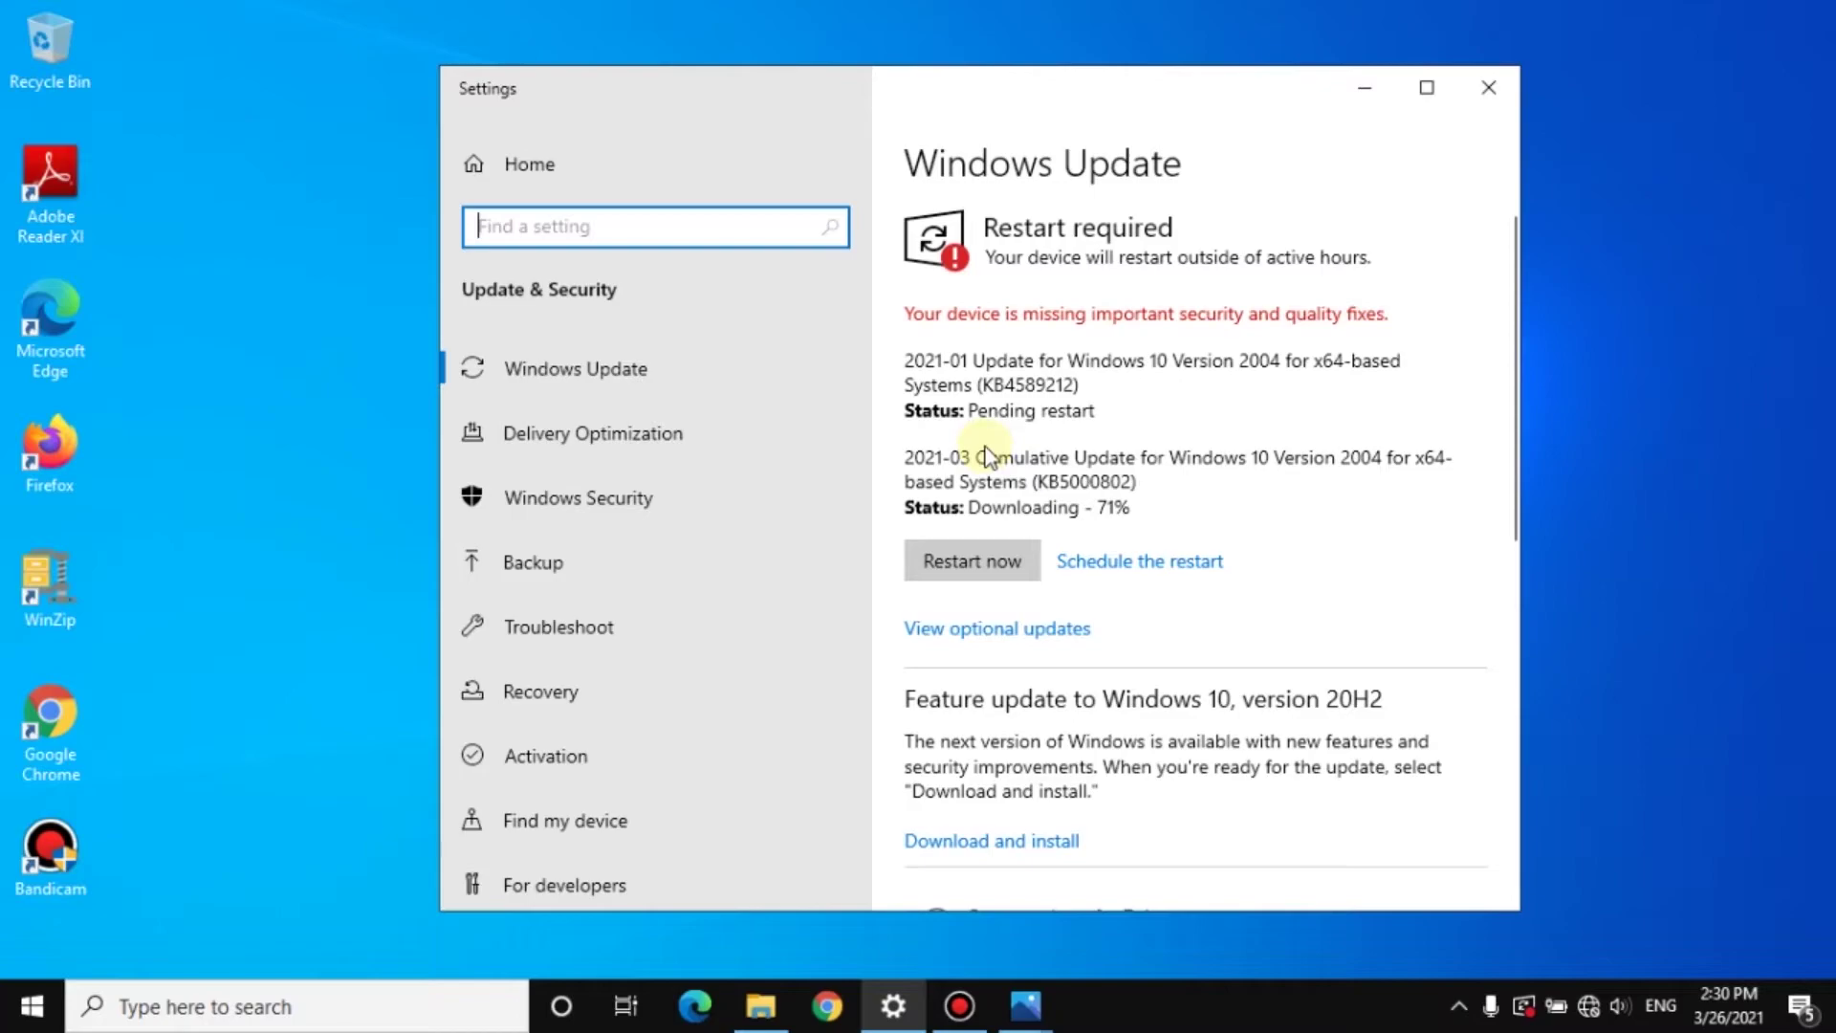
{"action": "key", "text": "Tab"}
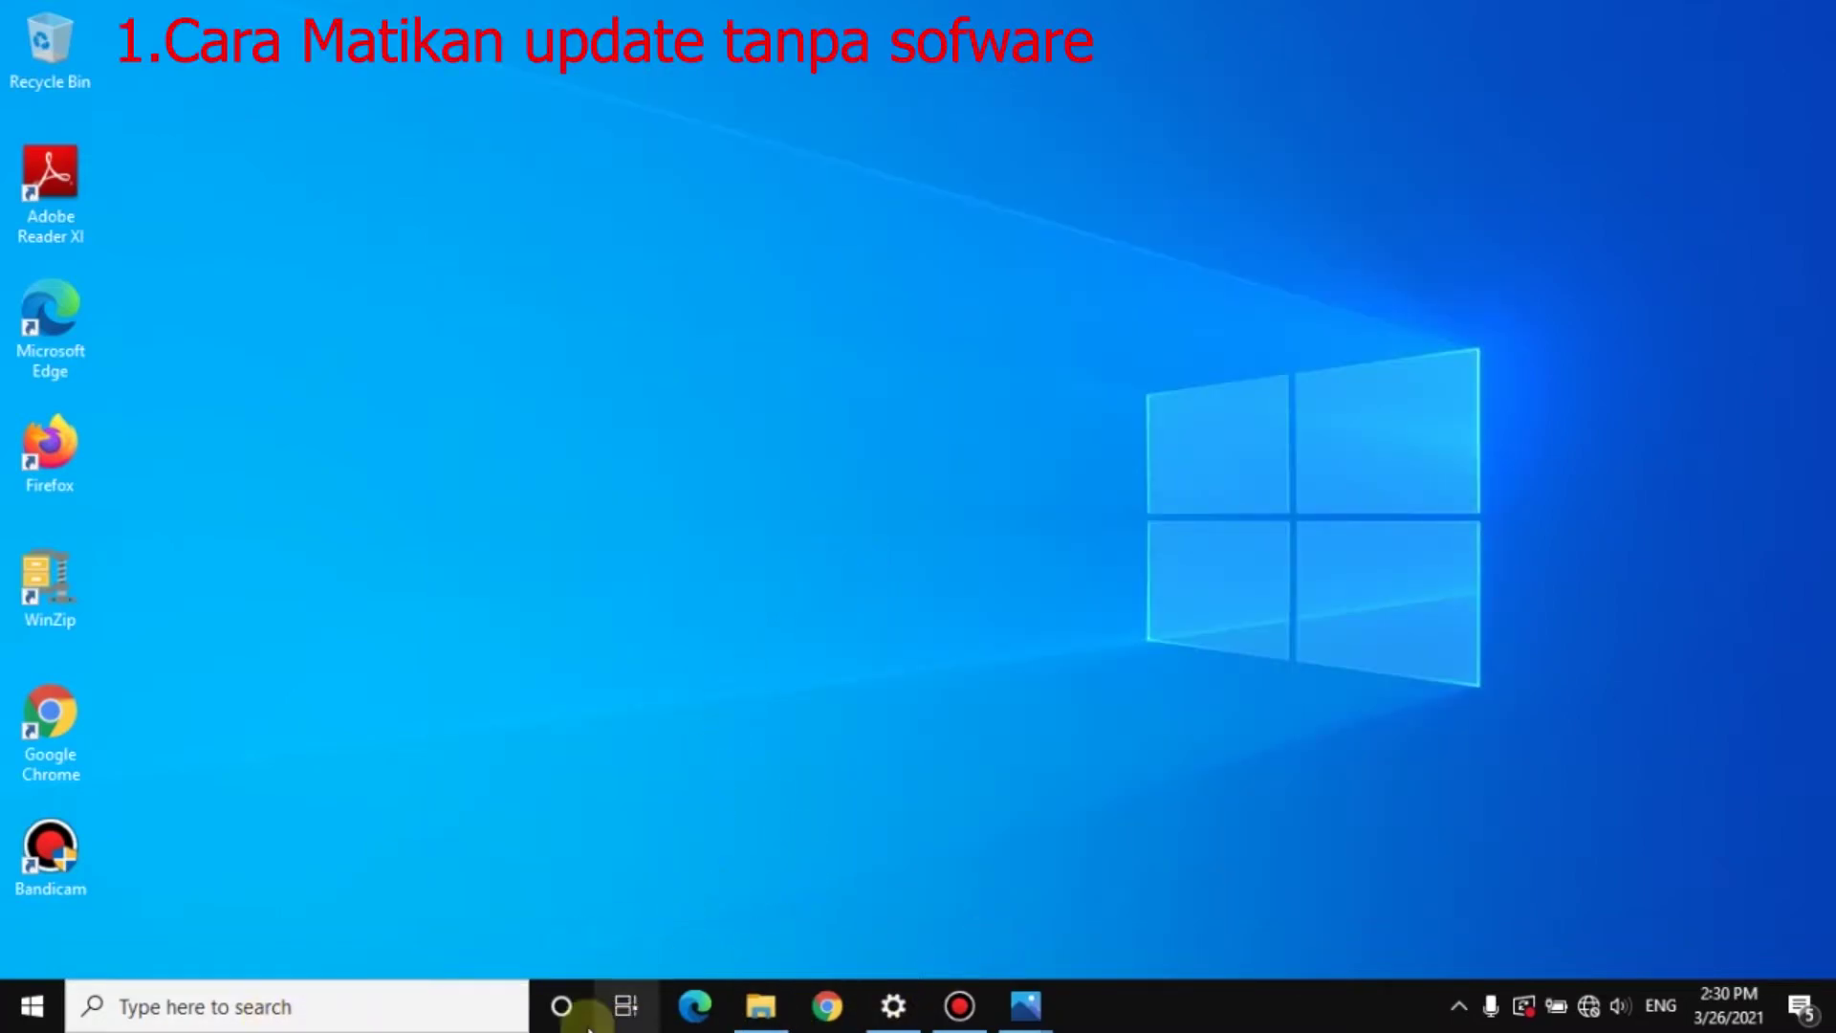
Step: Find the Windows Update settings through a system search, maximize the window and open the advanced update options
{"action": "left_click", "coordinate": [435, 1013]}
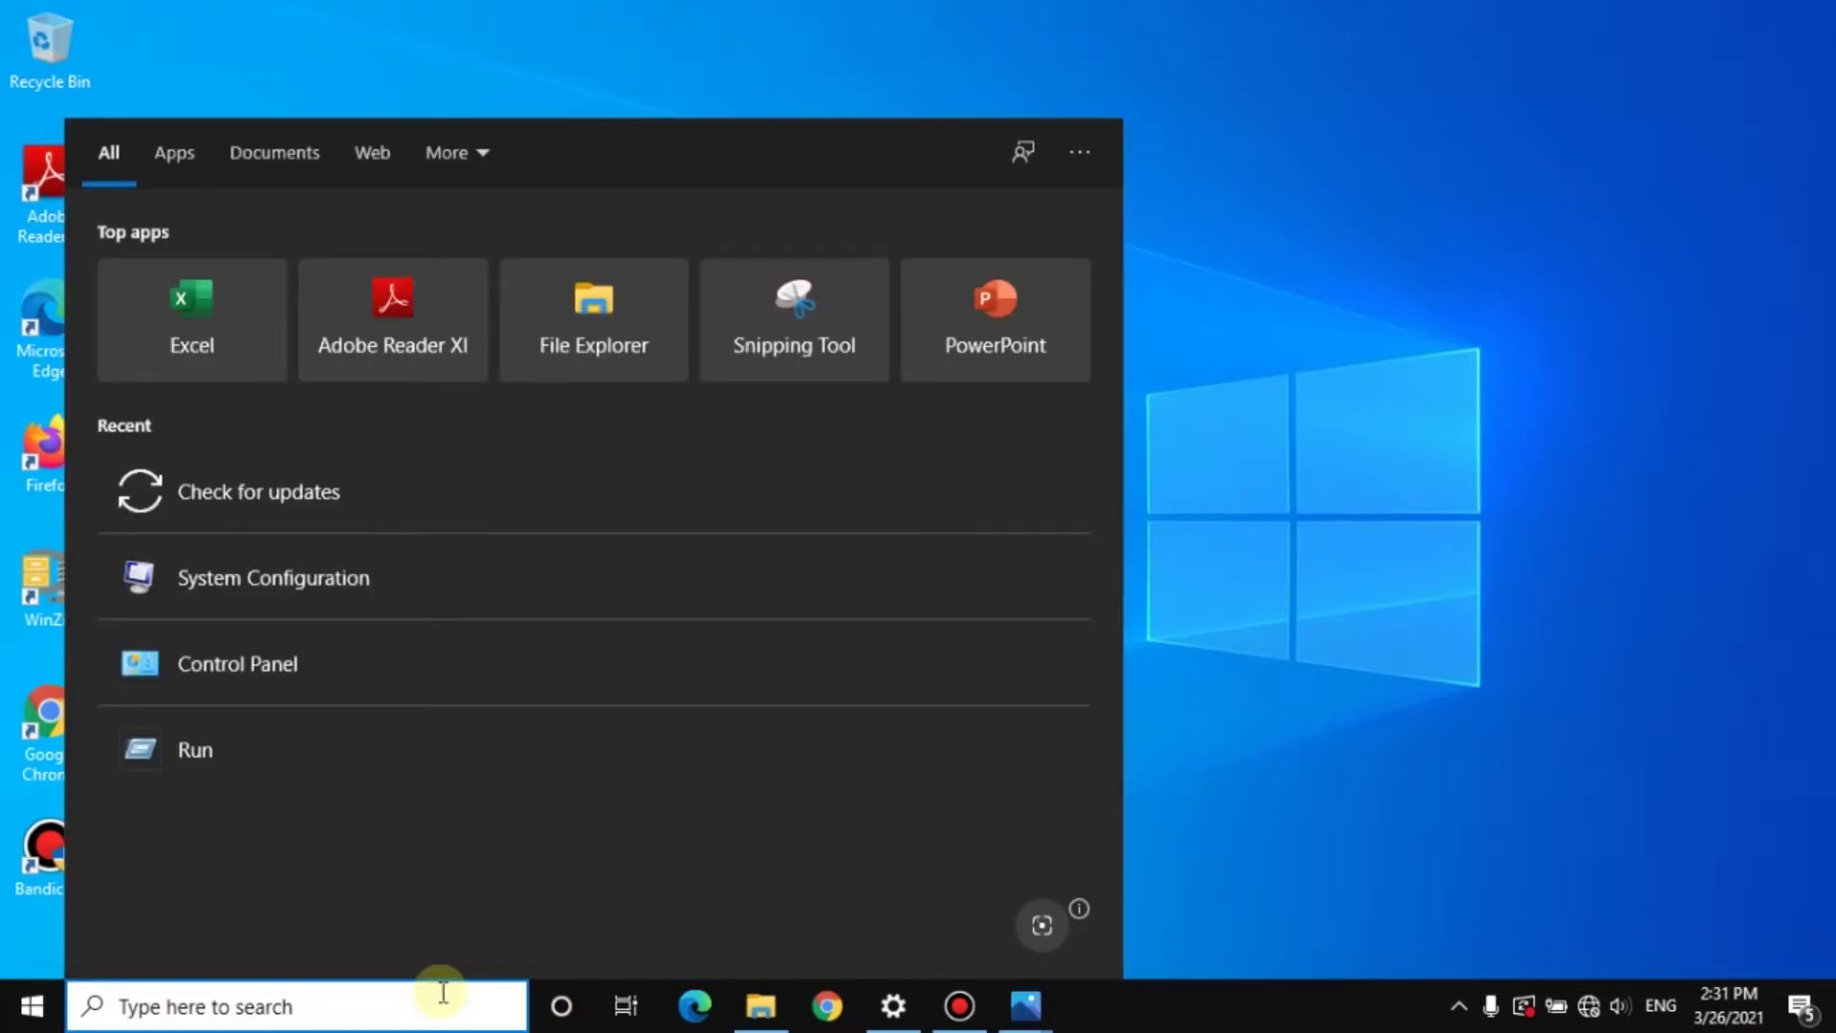
{"action": "type", "text": "upd"}
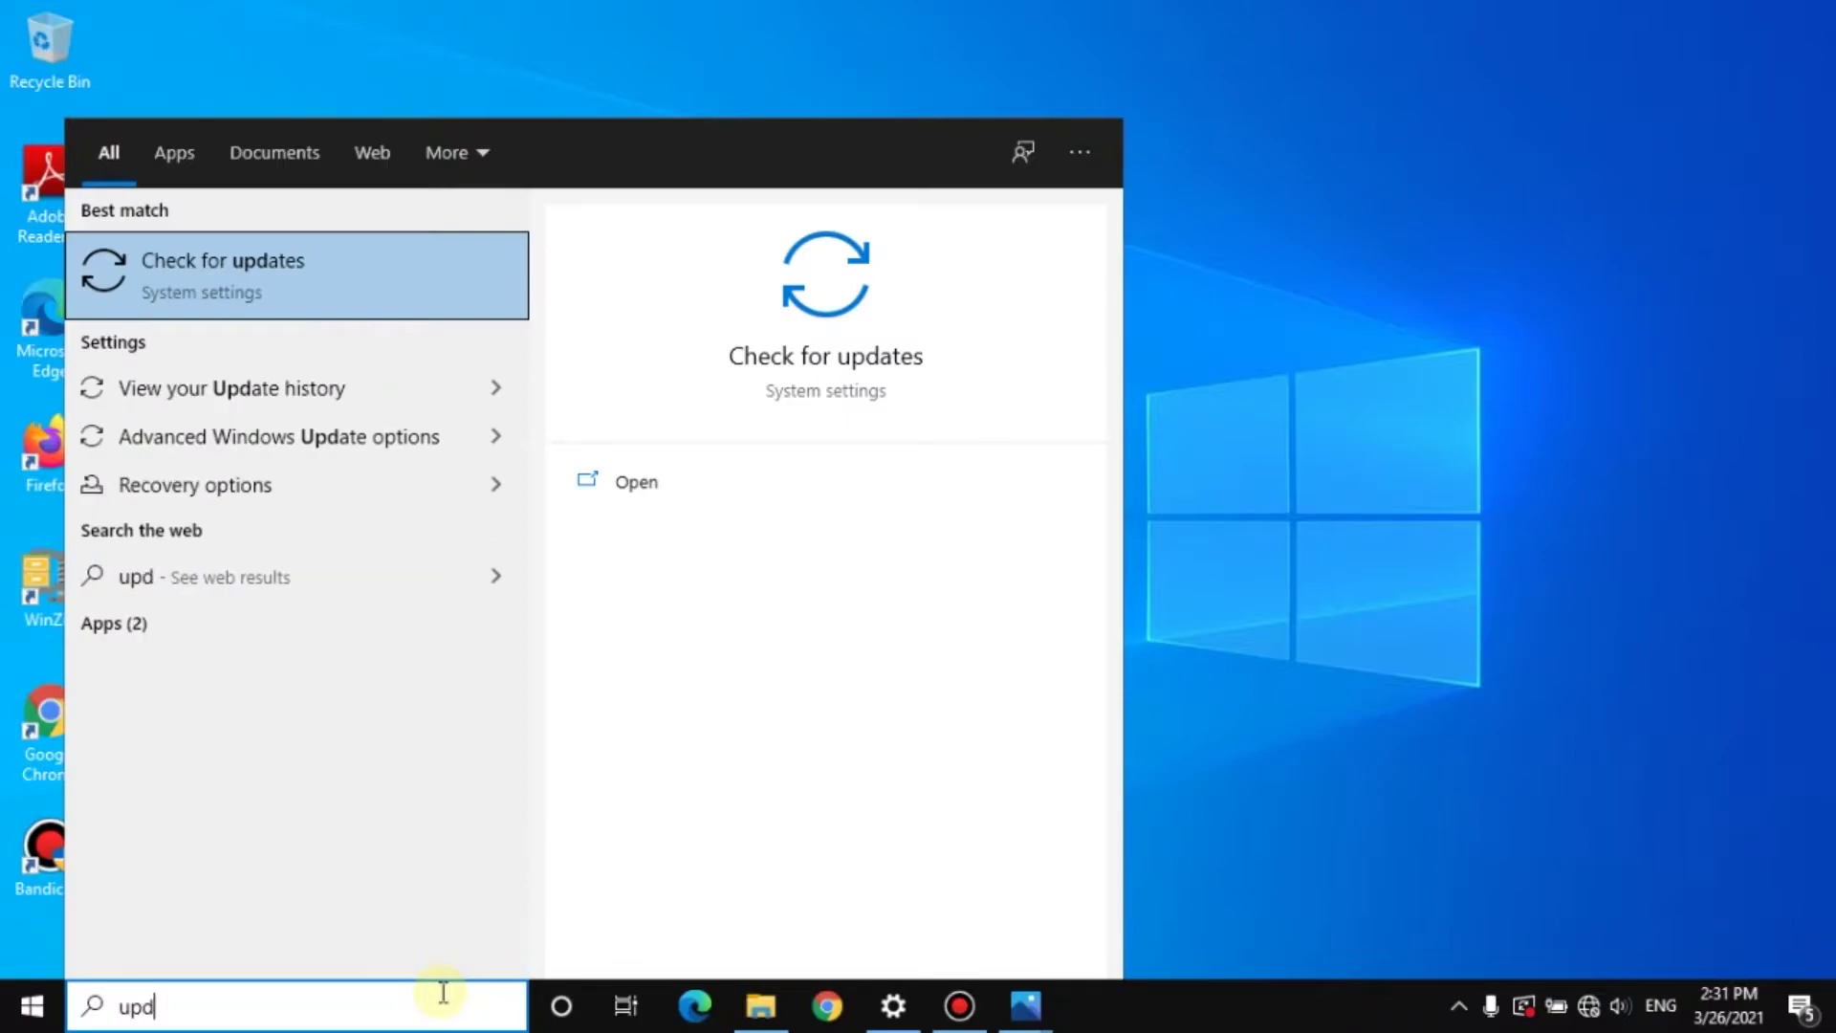
{"action": "left_click", "coordinate": [288, 291]}
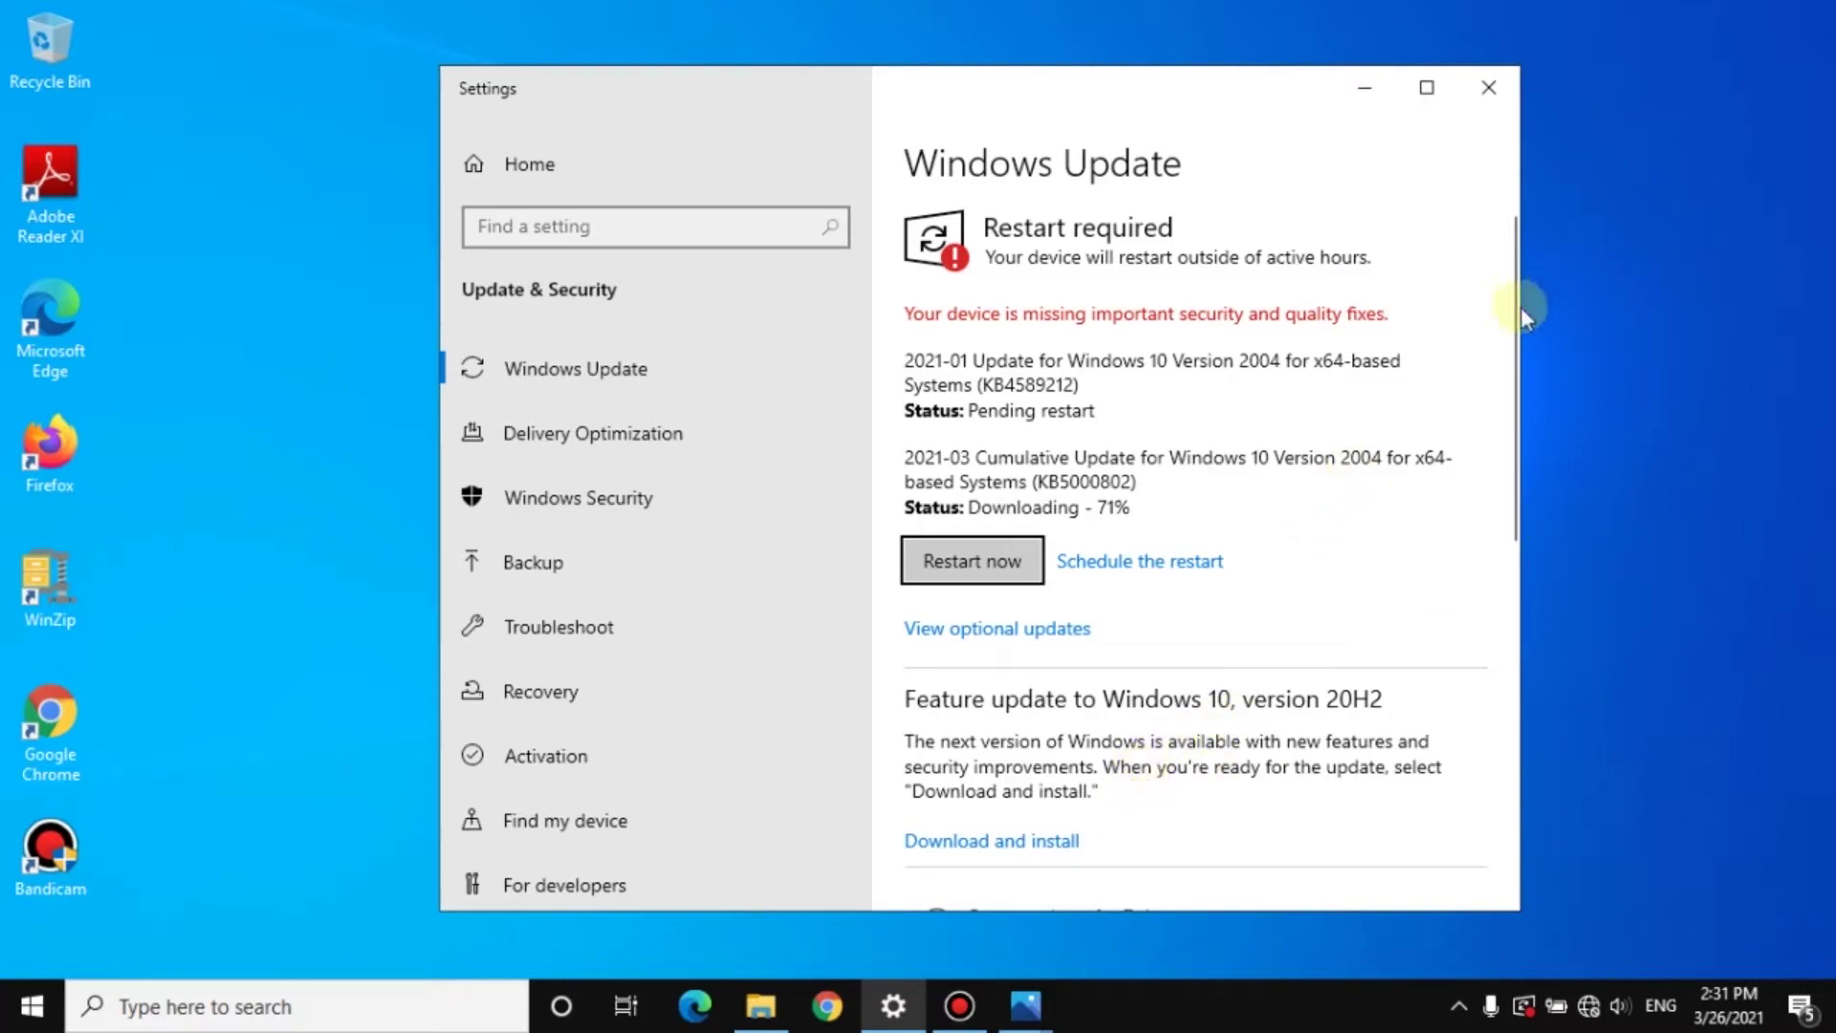
{"action": "left_click", "coordinate": [1426, 88]}
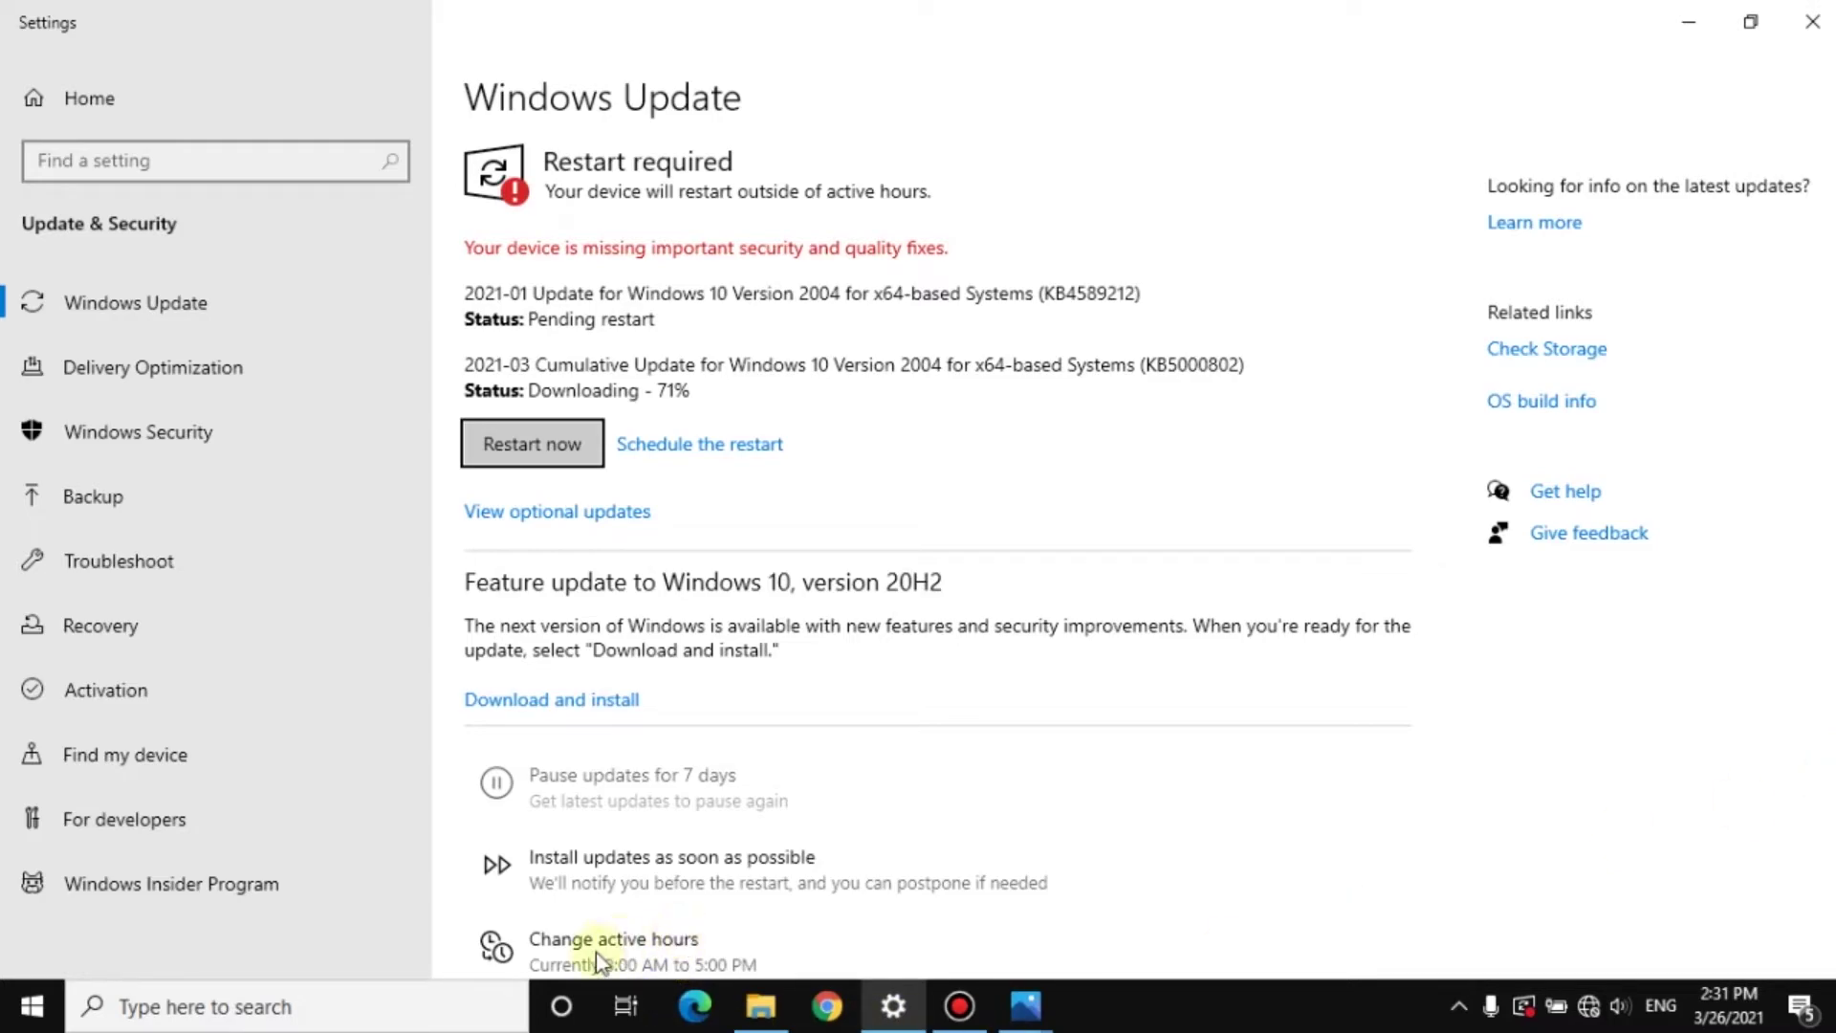
{"action": "scroll", "coordinate": [1051, 812], "scroll_direction": "down", "scroll_amount": 3}
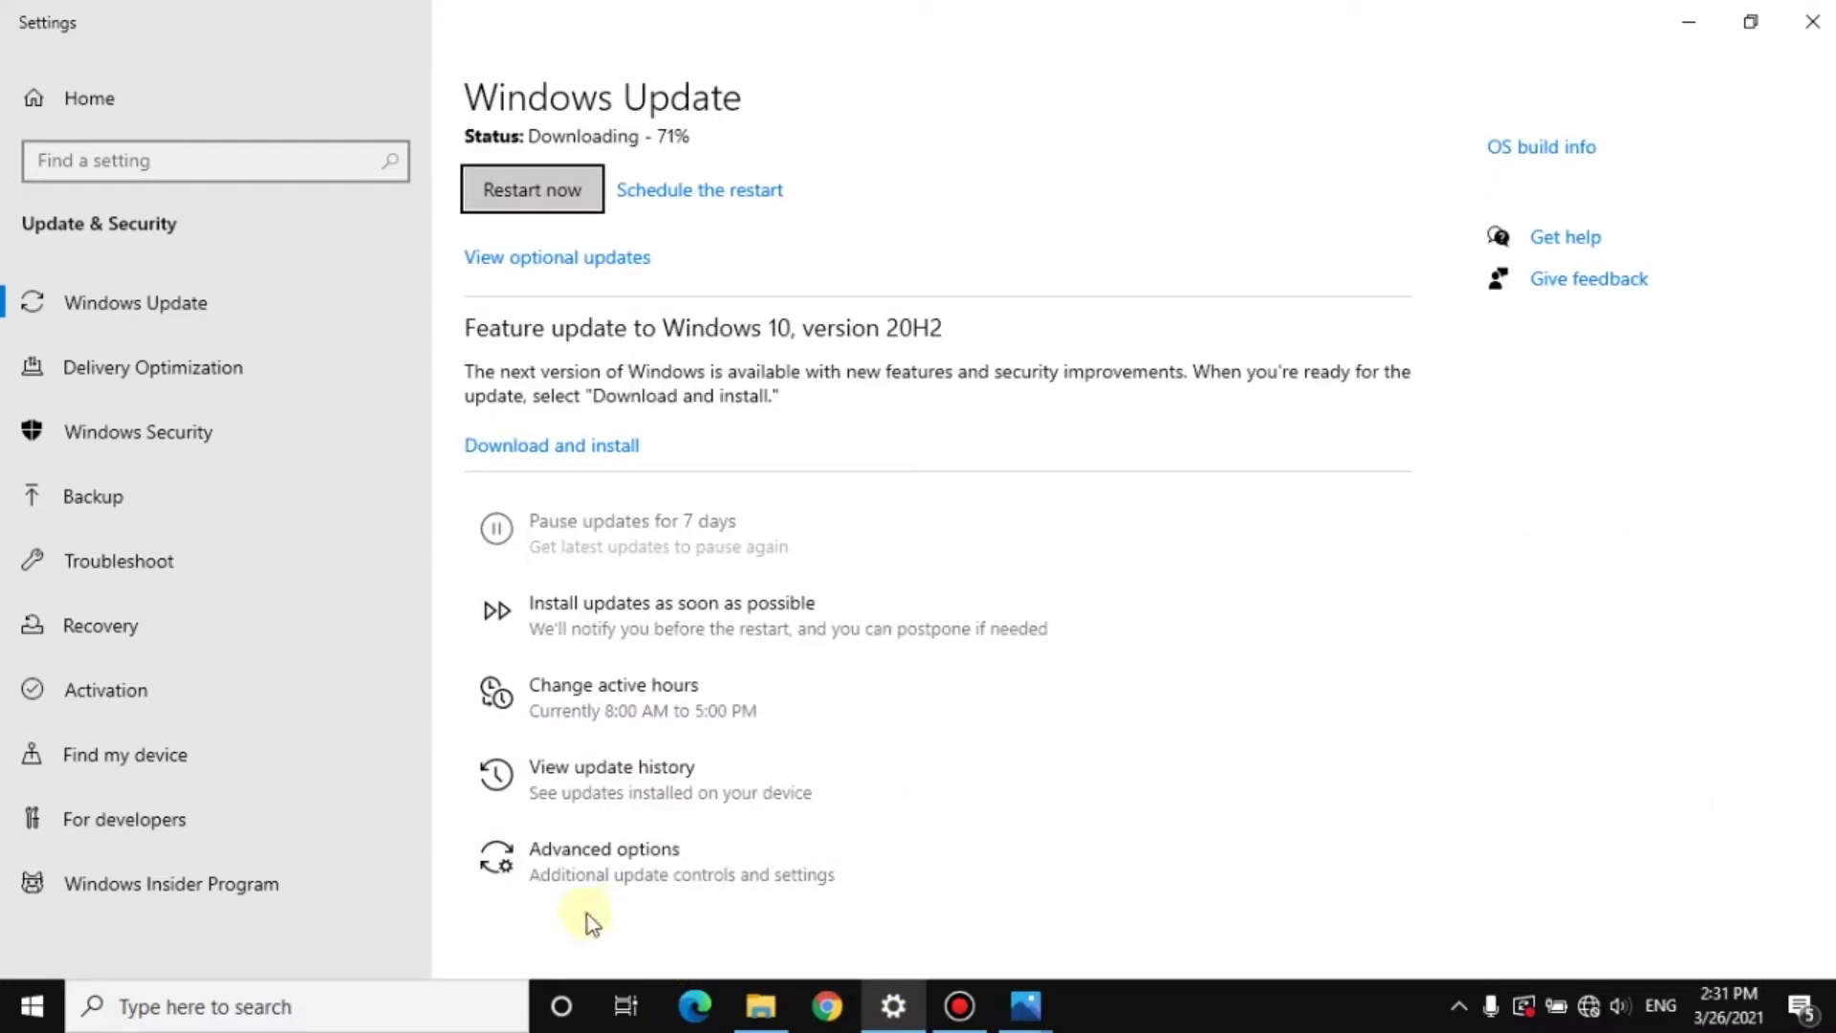
{"action": "left_click", "coordinate": [667, 872]}
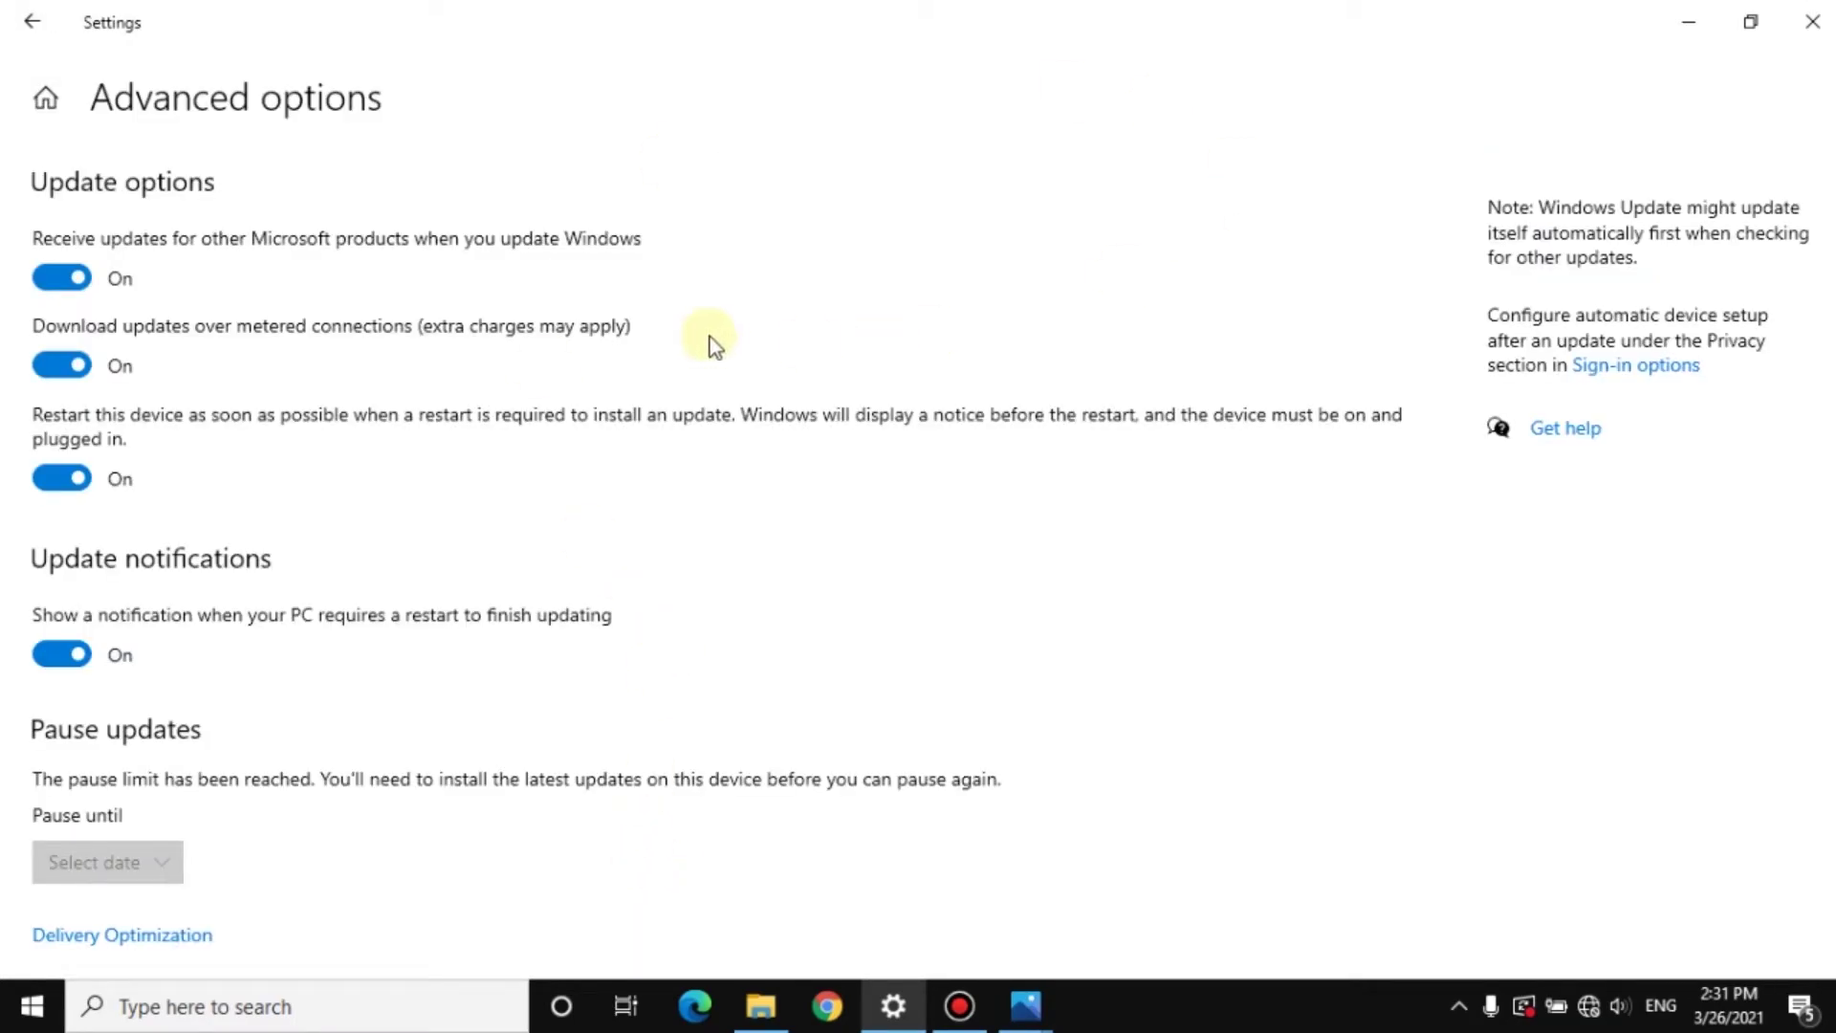
Step: Turn off updates for other Microsoft products, downloads over metered connections, restart as soon as possible, and restart notifications
{"action": "left_click", "coordinate": [53, 287]}
{"action": "left_click", "coordinate": [54, 366]}
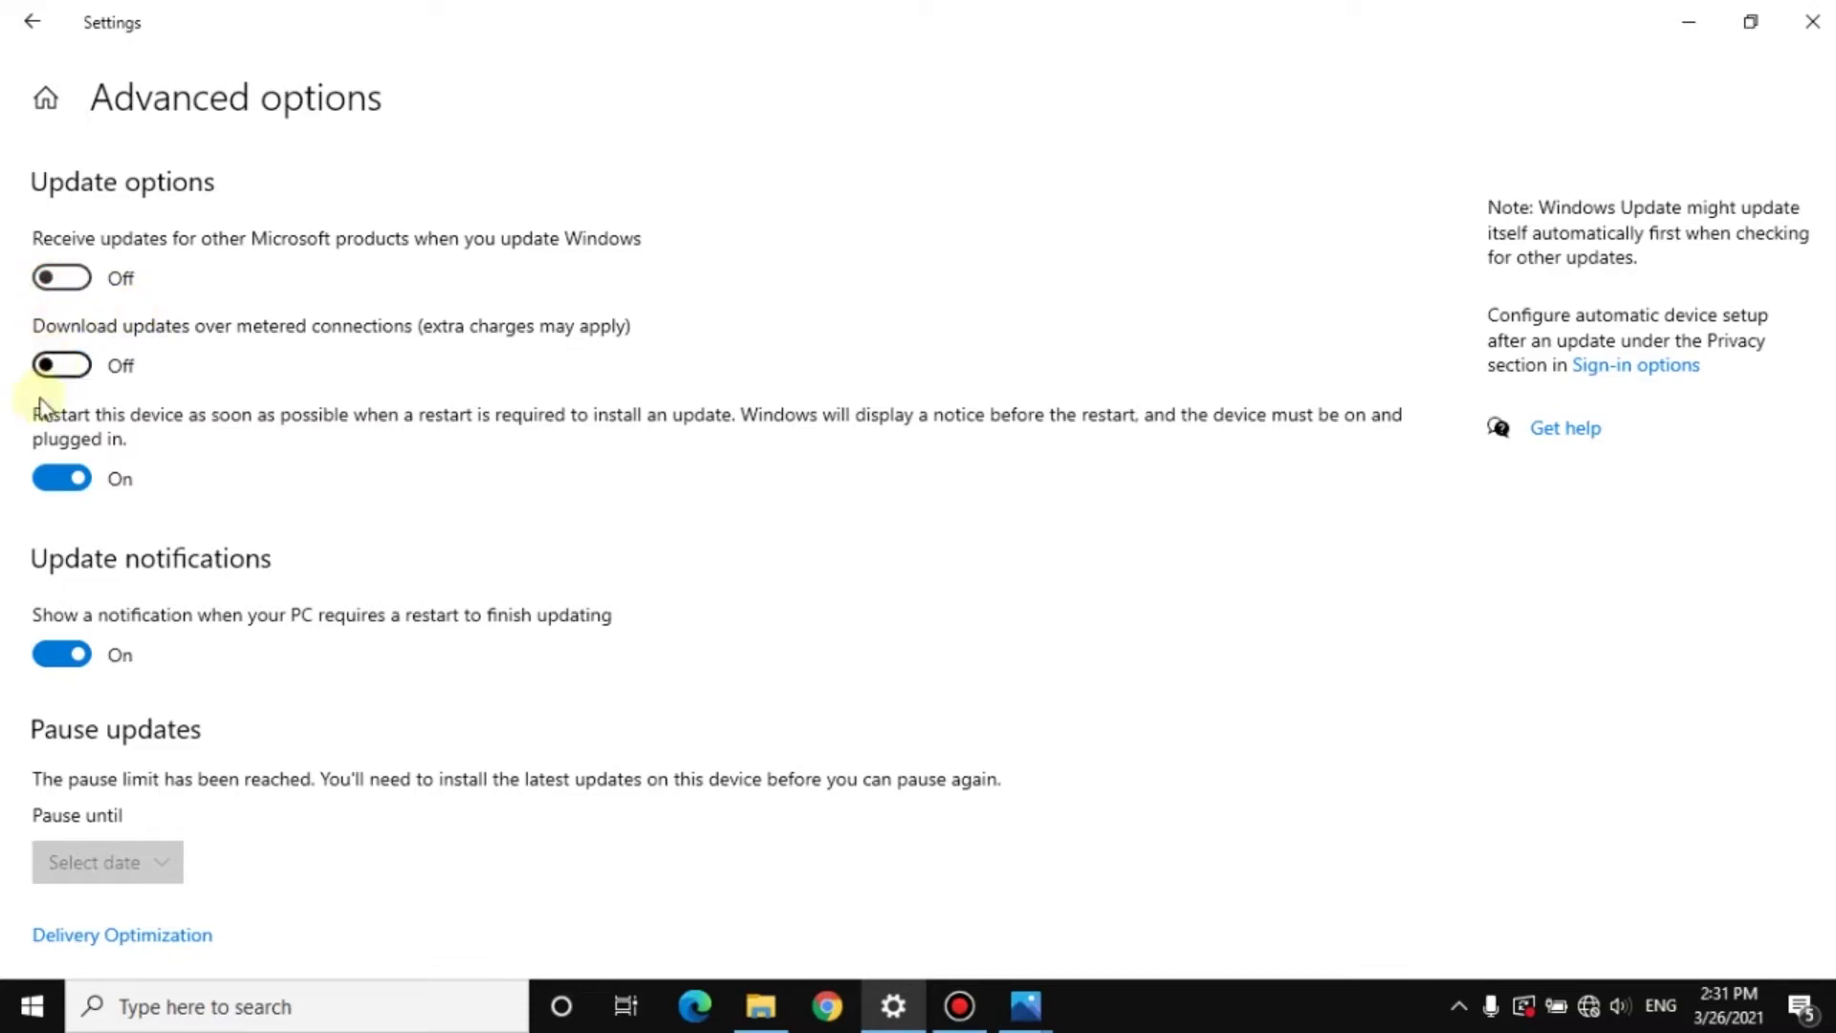
{"action": "left_click", "coordinate": [50, 481]}
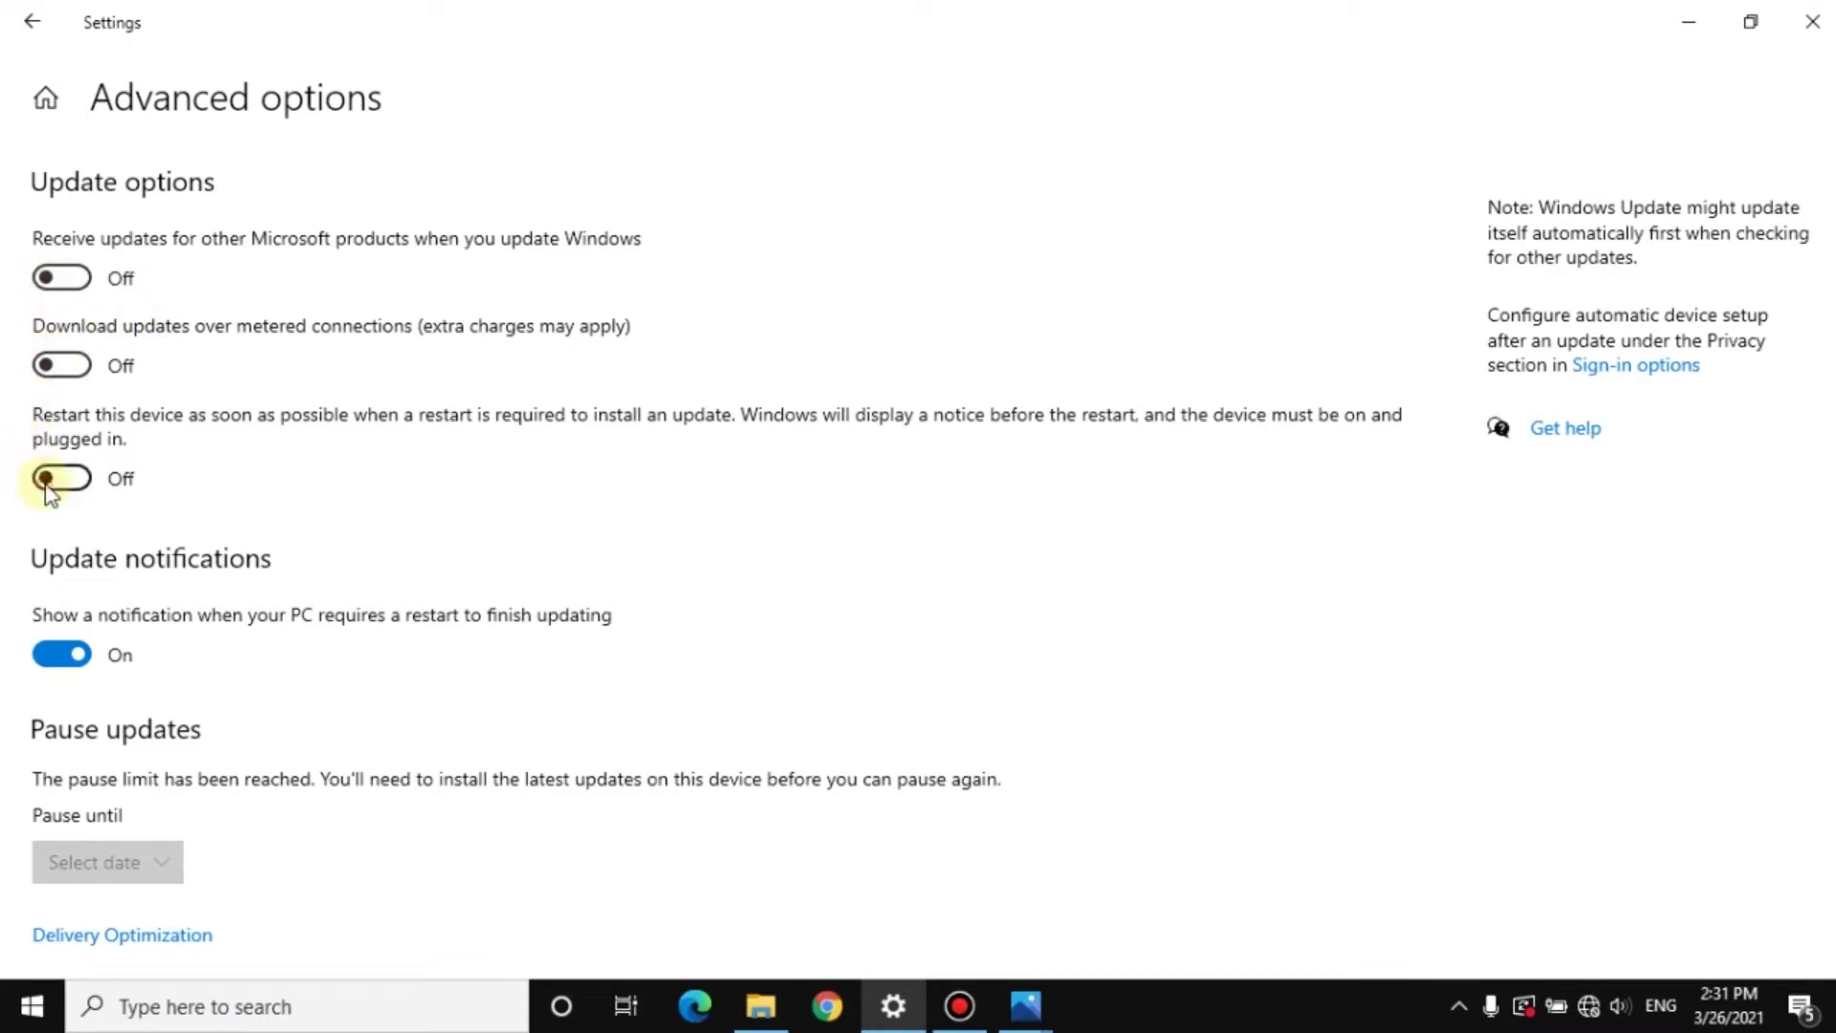
{"action": "left_click", "coordinate": [61, 666]}
Step: Turn off downloads from other PCs in Delivery Optimization and close Settings
{"action": "scroll", "coordinate": [673, 606], "scroll_direction": "down", "scroll_amount": 1}
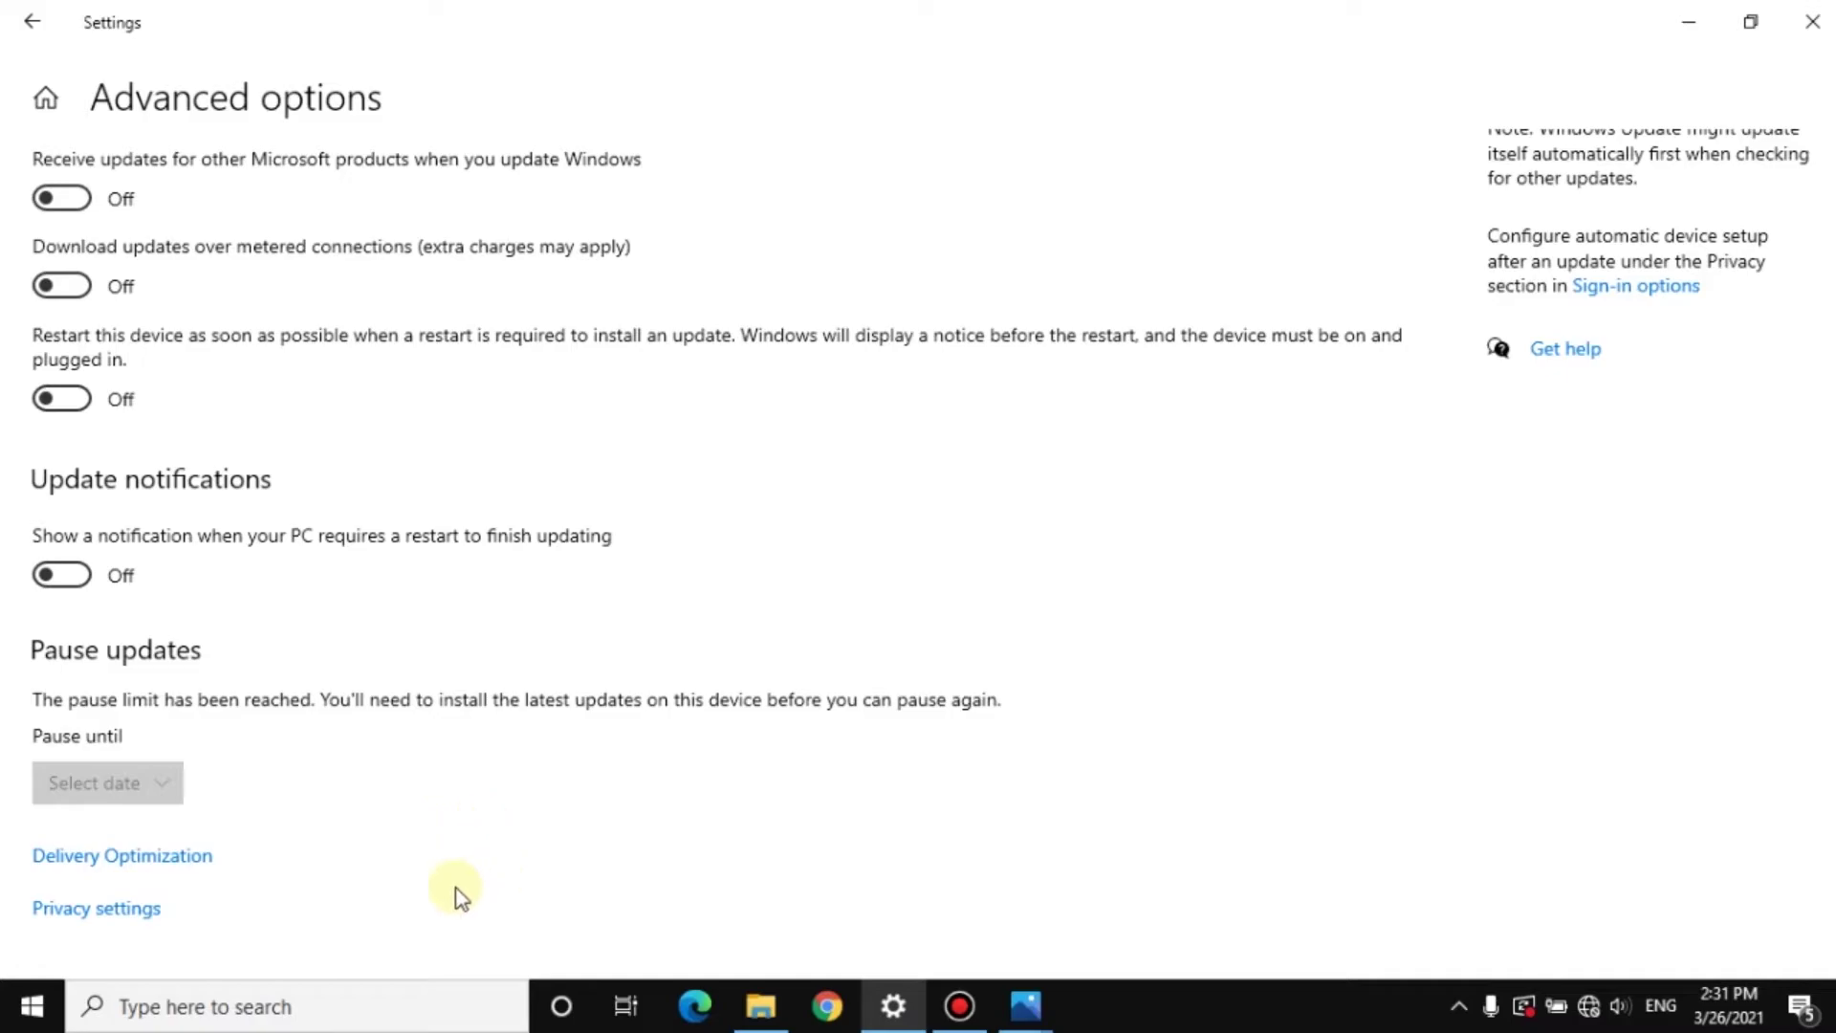
{"action": "left_click", "coordinate": [135, 868]}
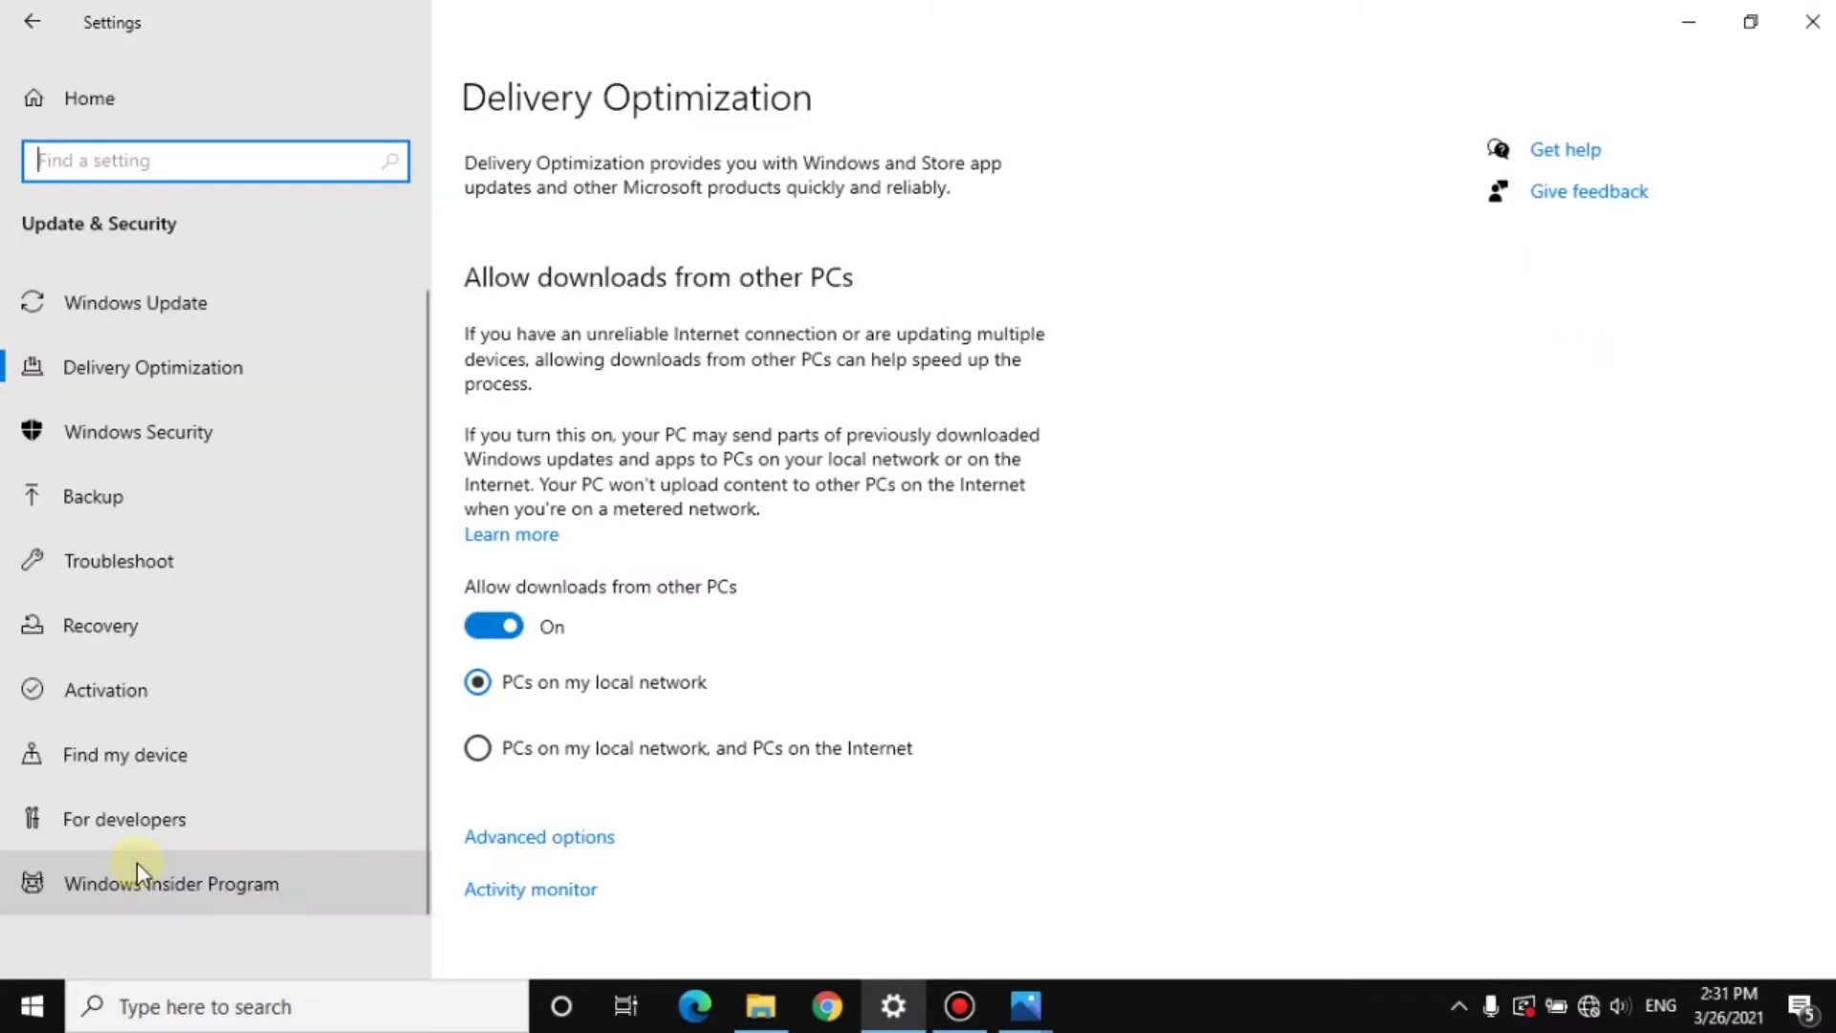
{"action": "left_click", "coordinate": [492, 627]}
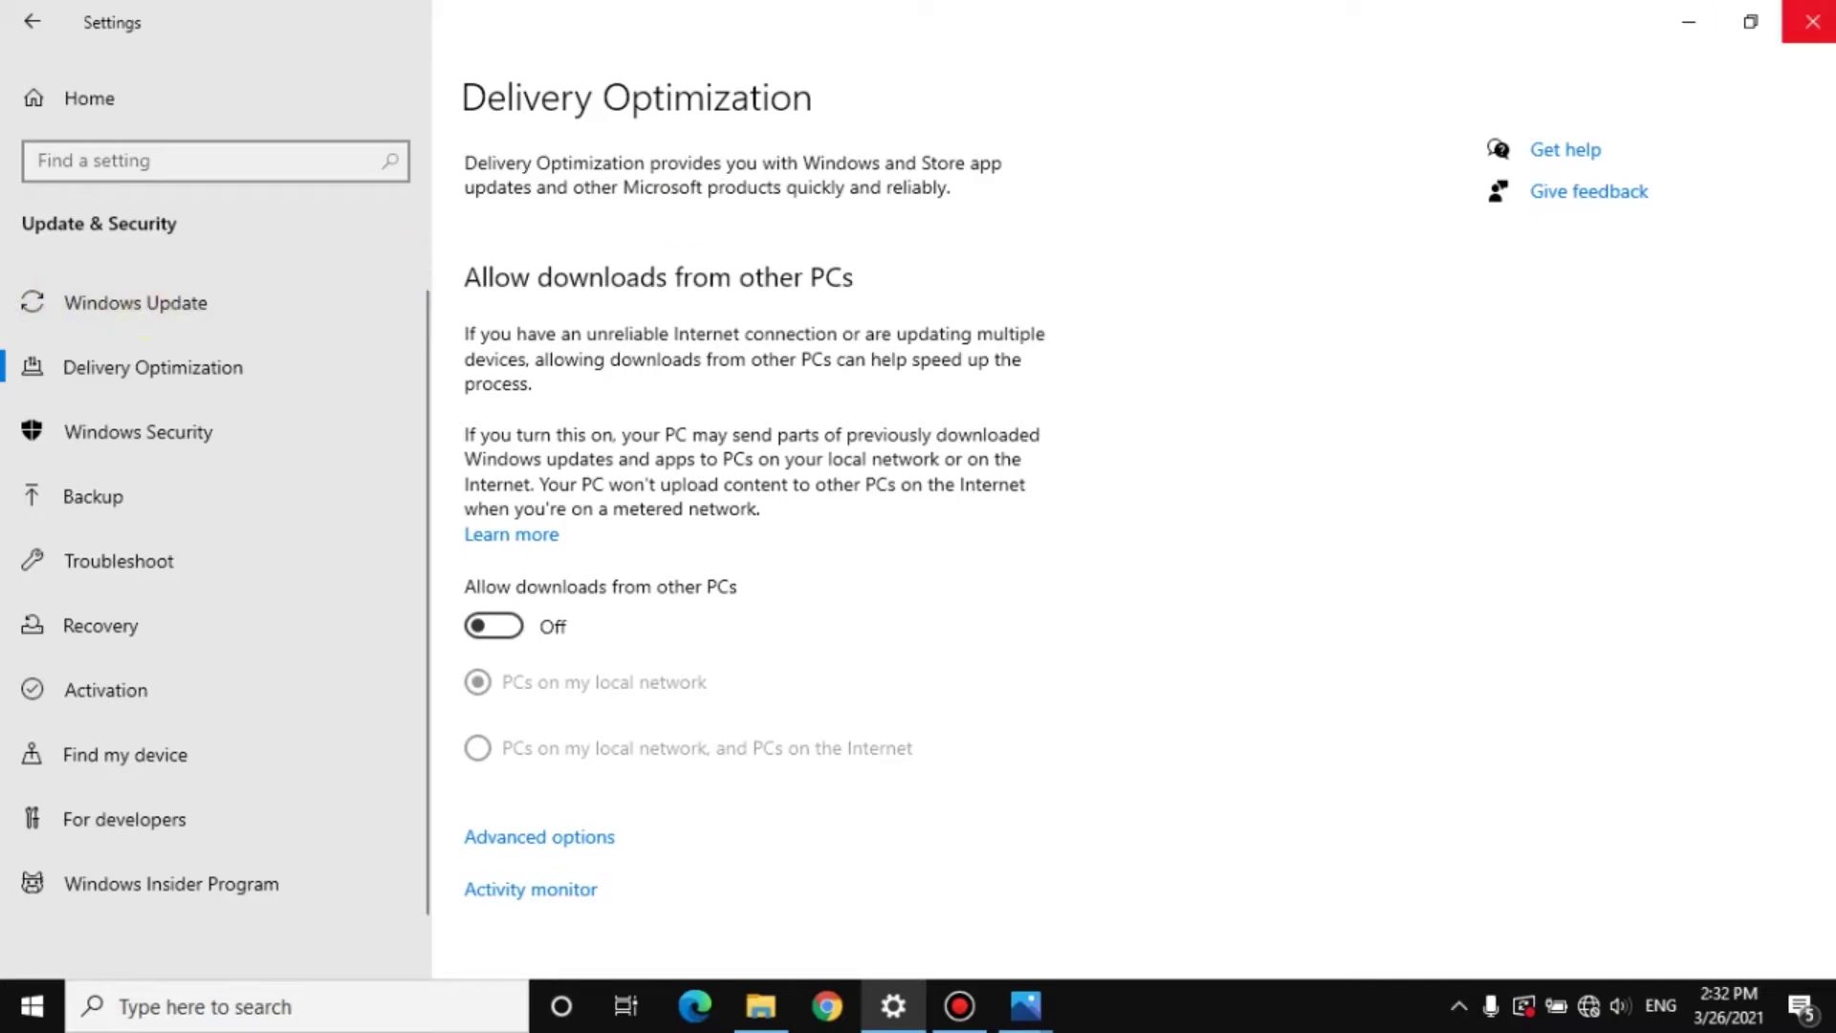
{"action": "left_click", "coordinate": [1812, 21]}
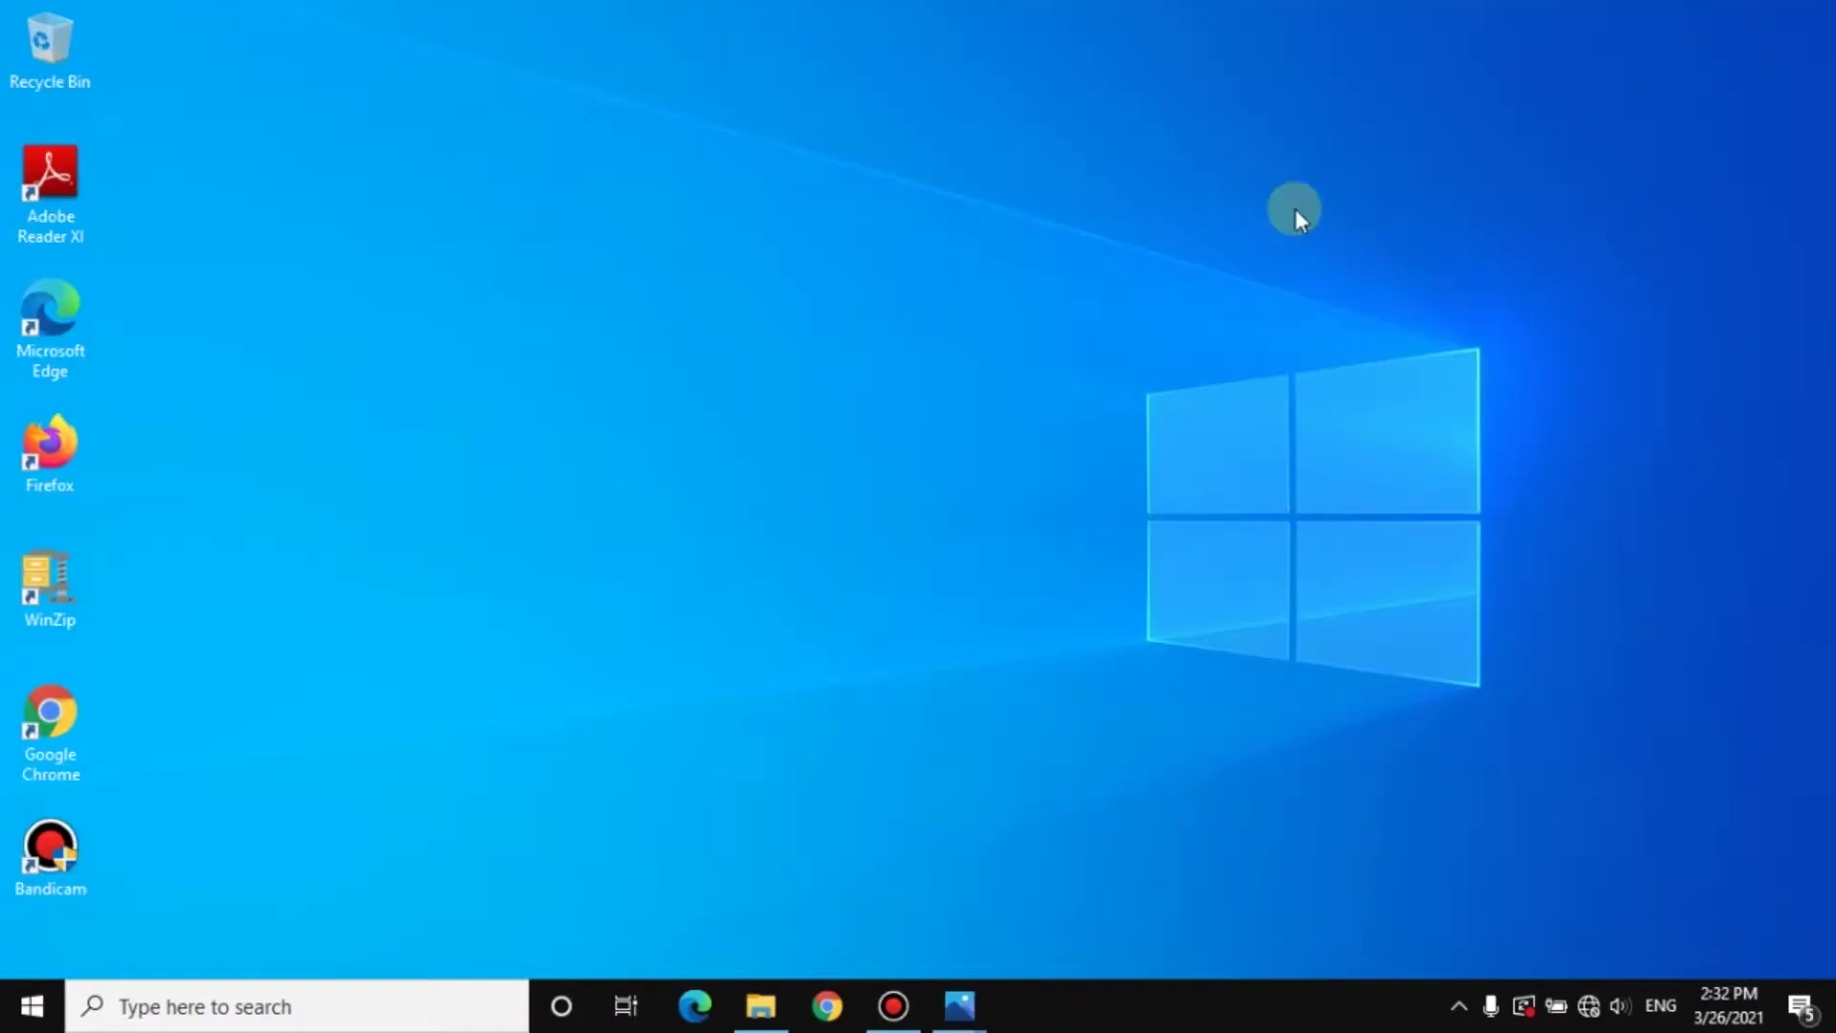
{"action": "right_click", "coordinate": [520, 463]}
{"action": "left_click", "coordinate": [554, 541]}
Step: Search the system for the Services app, open it and widen its window to show the full Log On As column
{"action": "left_click", "coordinate": [353, 1001]}
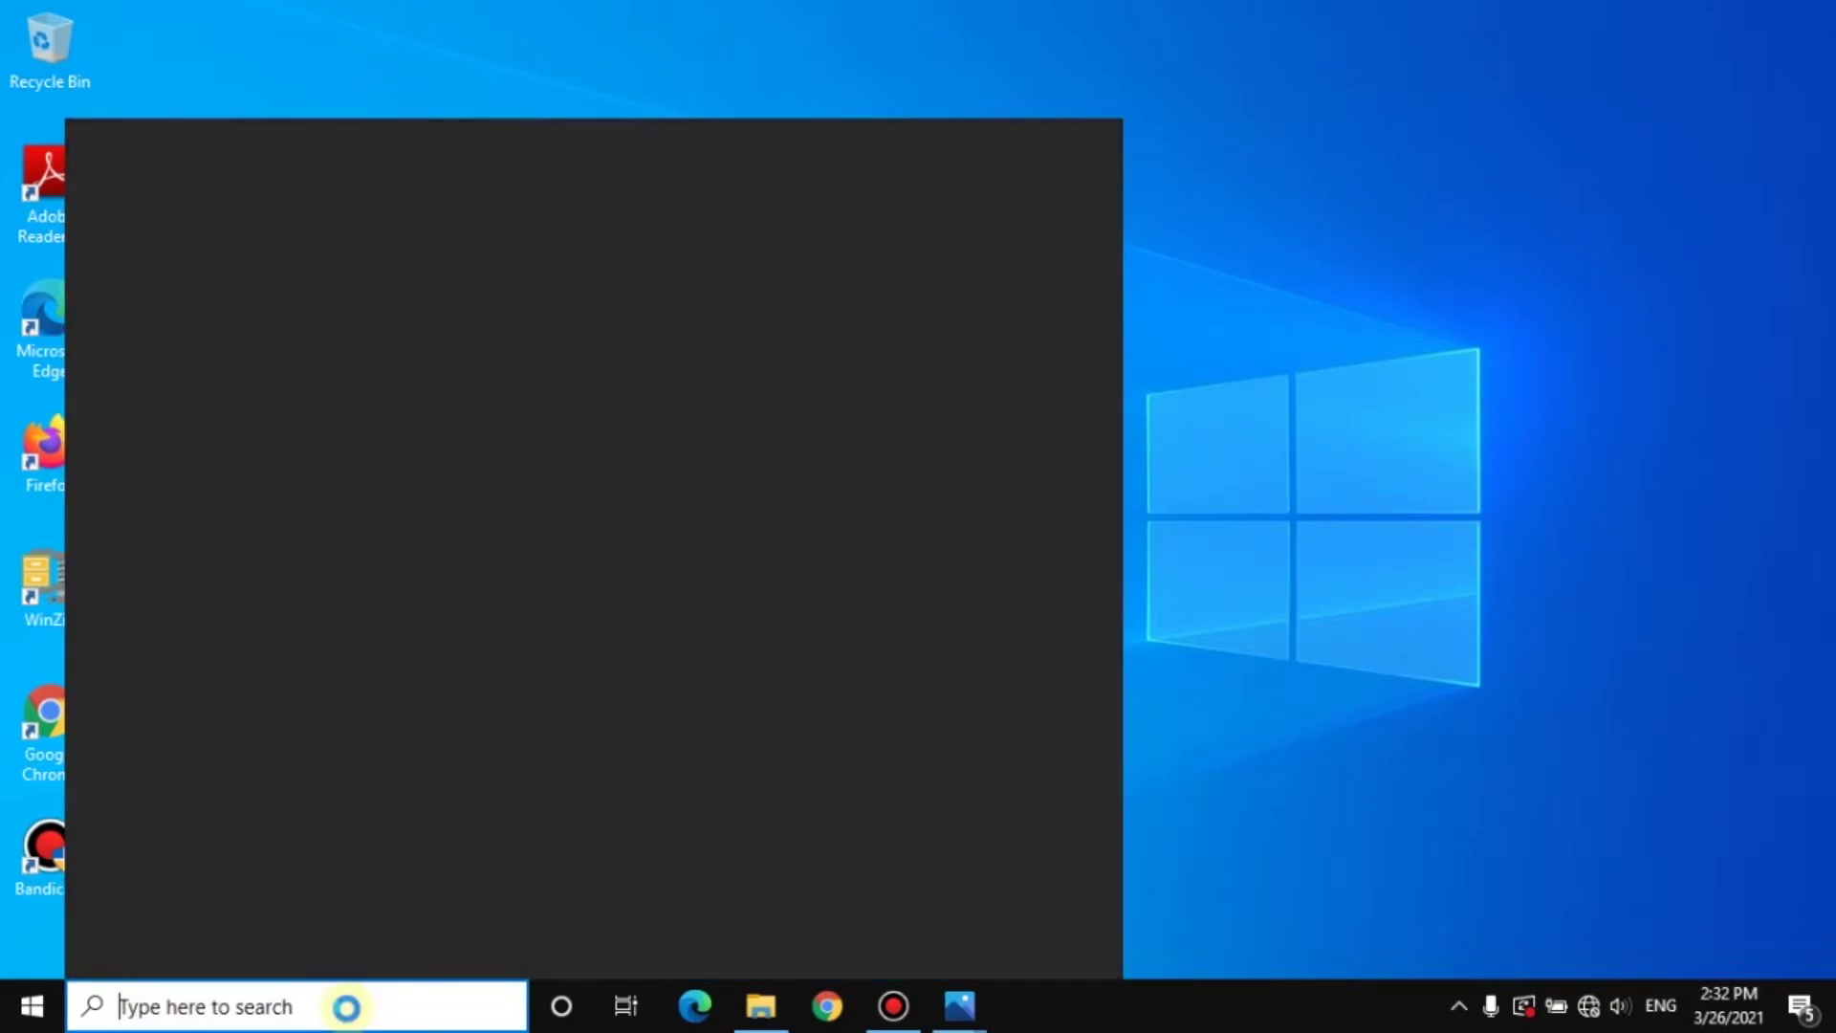
{"action": "type", "text": "servic"}
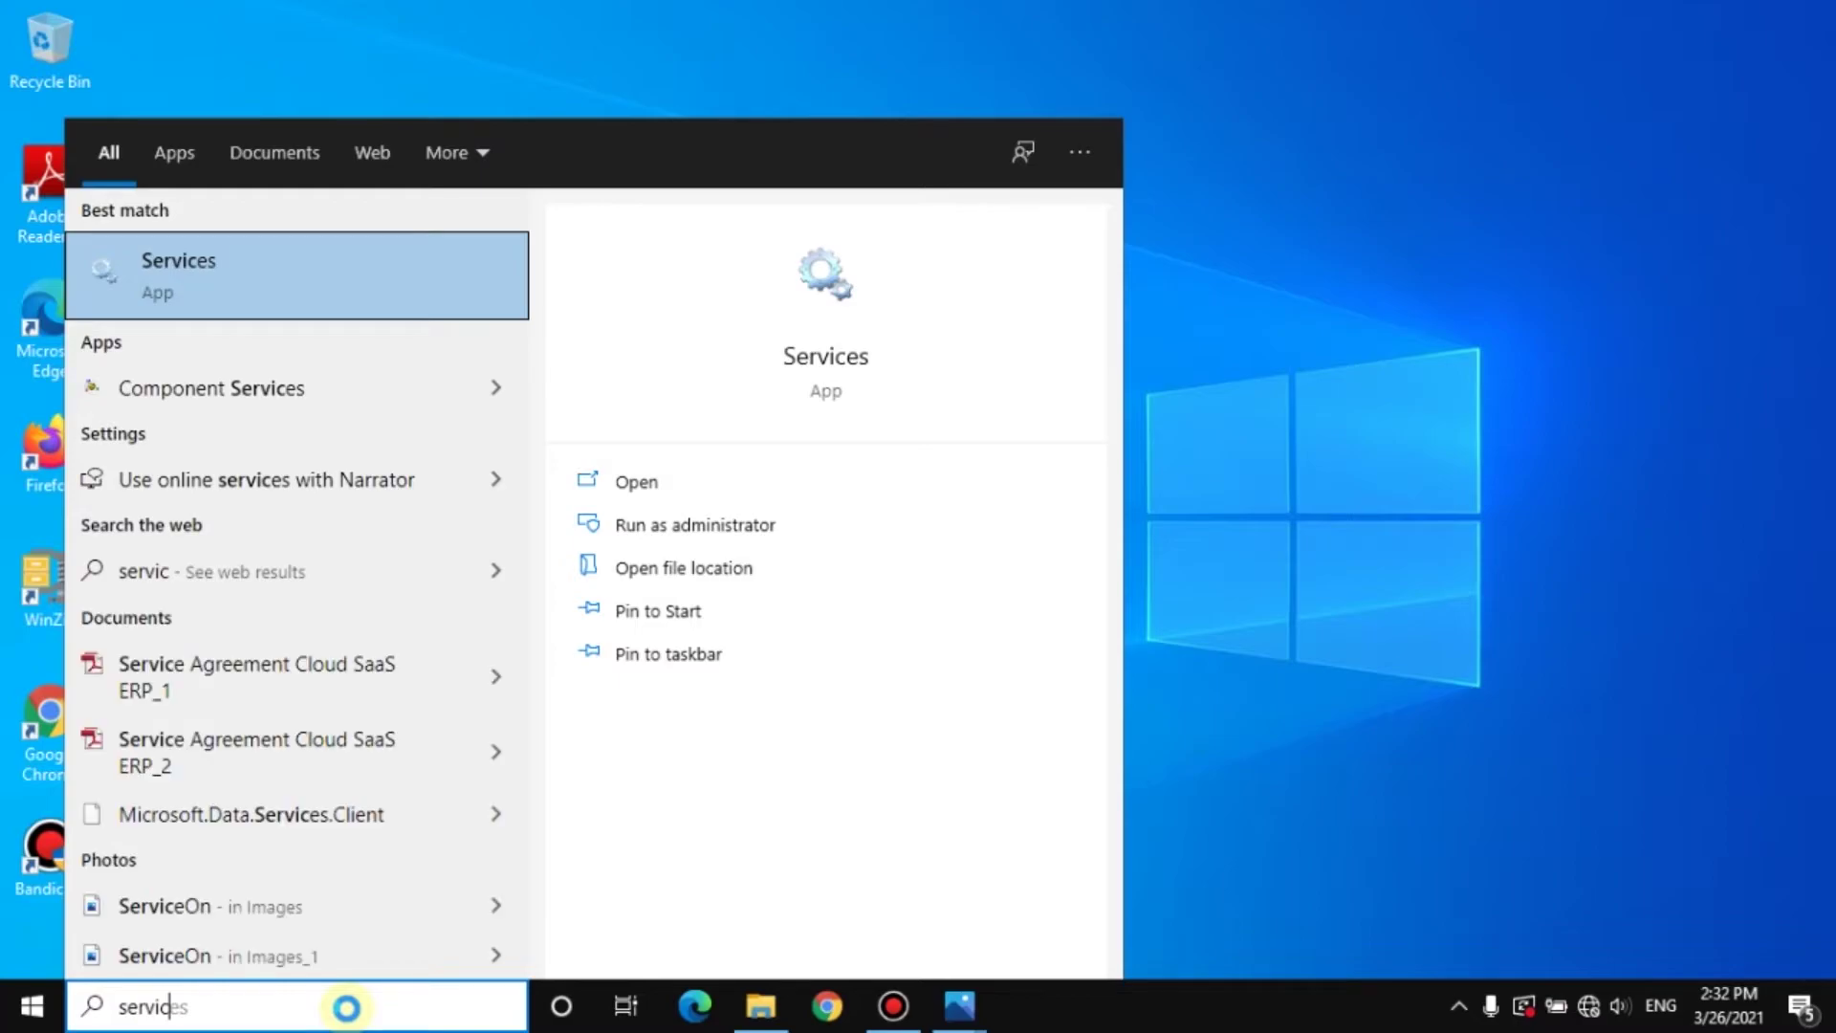
{"action": "left_click", "coordinate": [183, 285]}
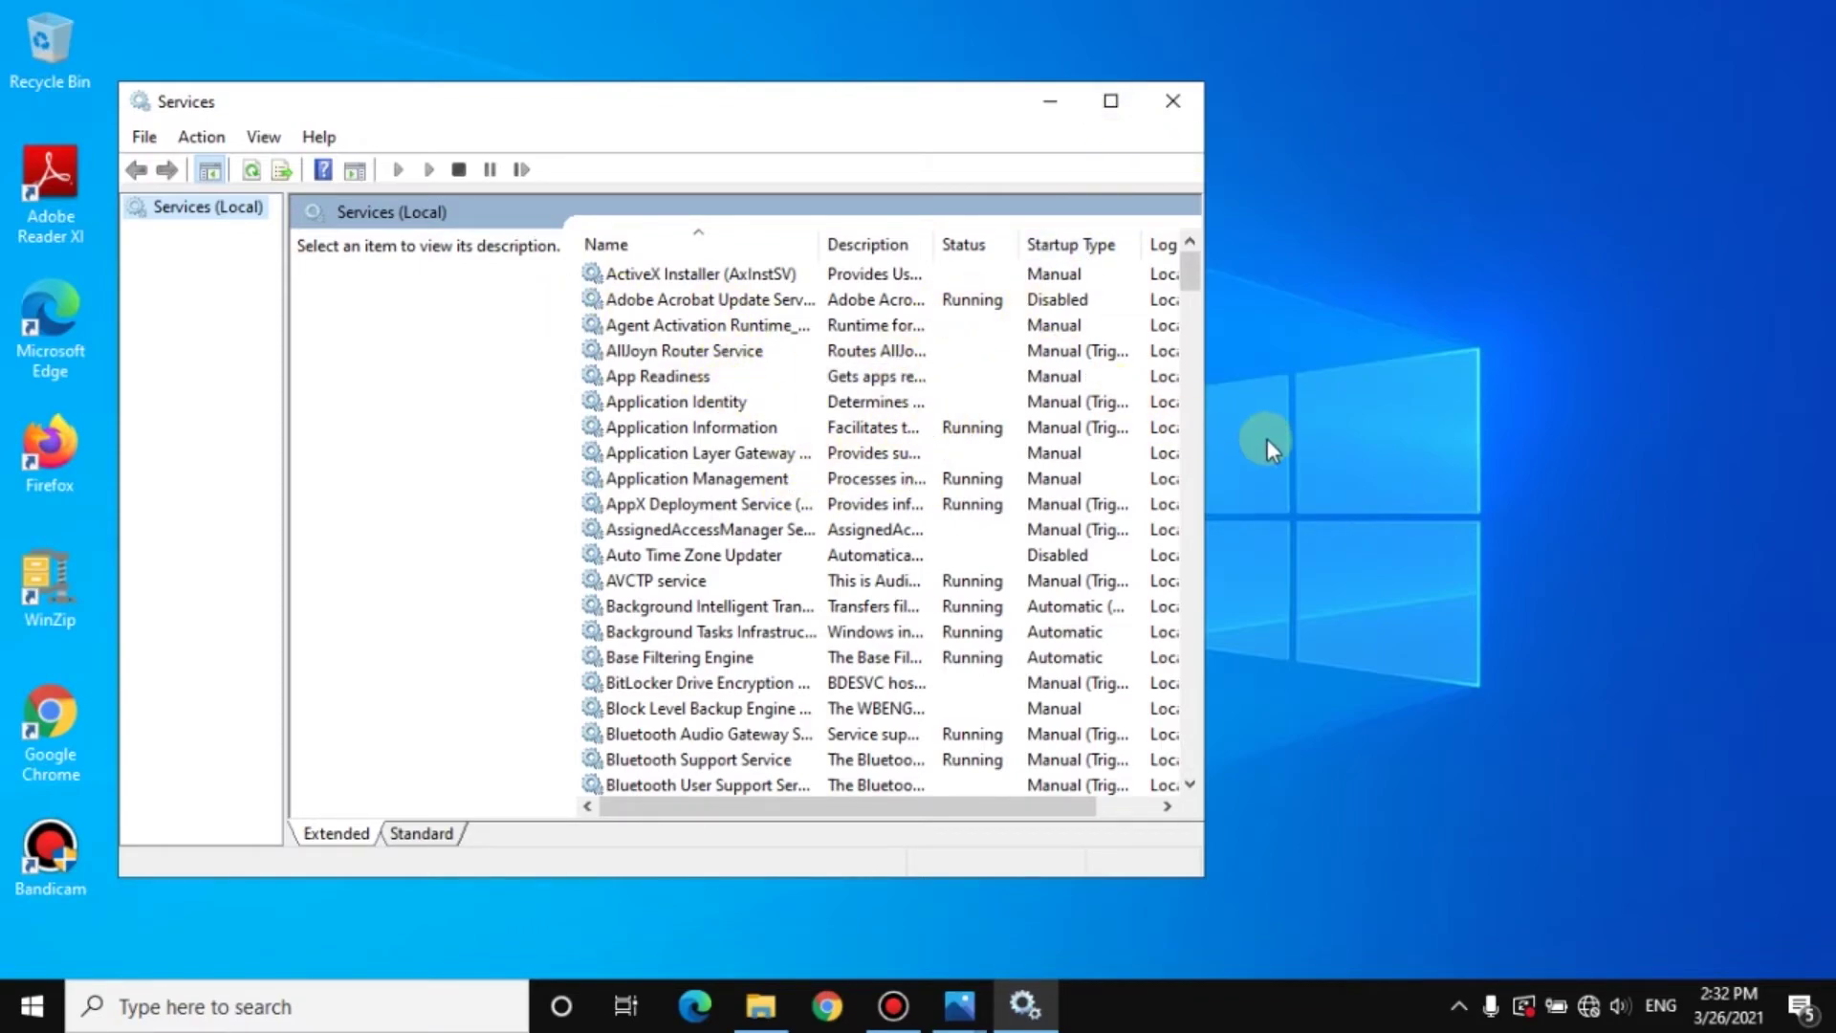
{"action": "left_click_drag", "start_coordinate": [1205, 428], "coordinate": [1318, 427]}
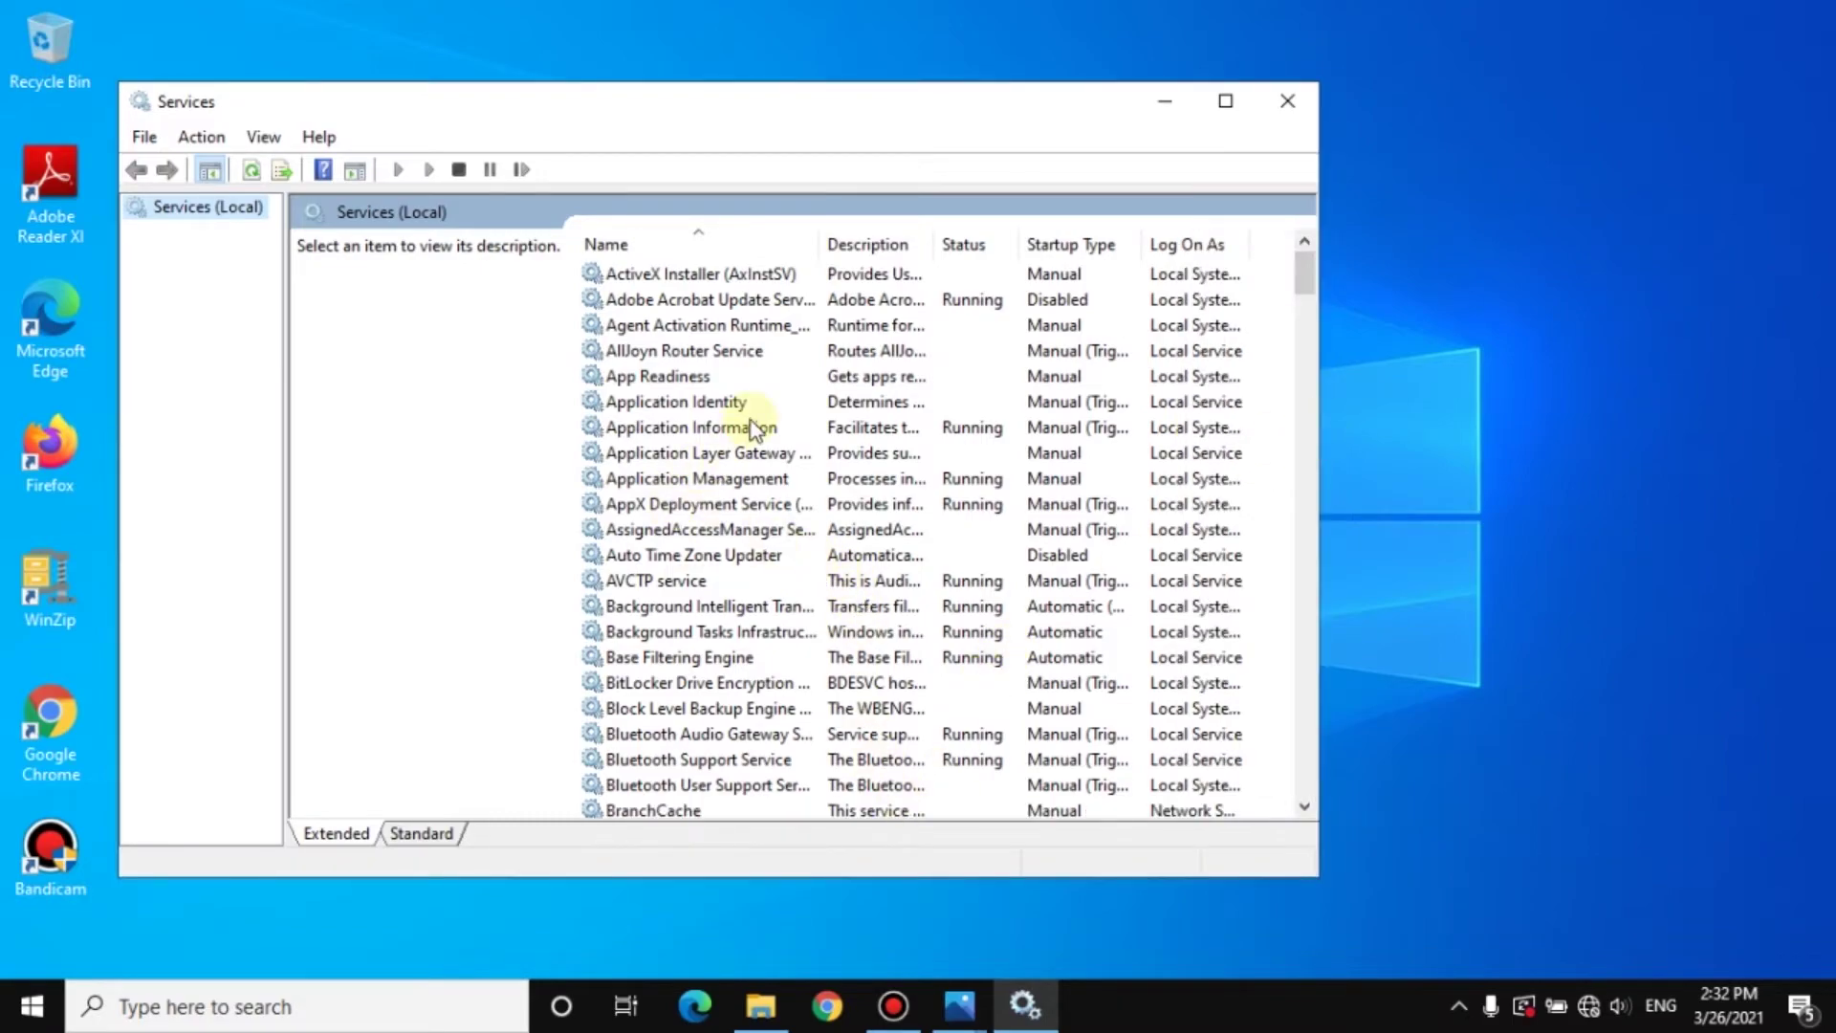
Step: Set the Windows Update service's startup type to Disabled, issue a stop for the service, and save its properties
{"action": "scroll", "coordinate": [853, 443], "scroll_direction": "down", "scroll_amount": 16}
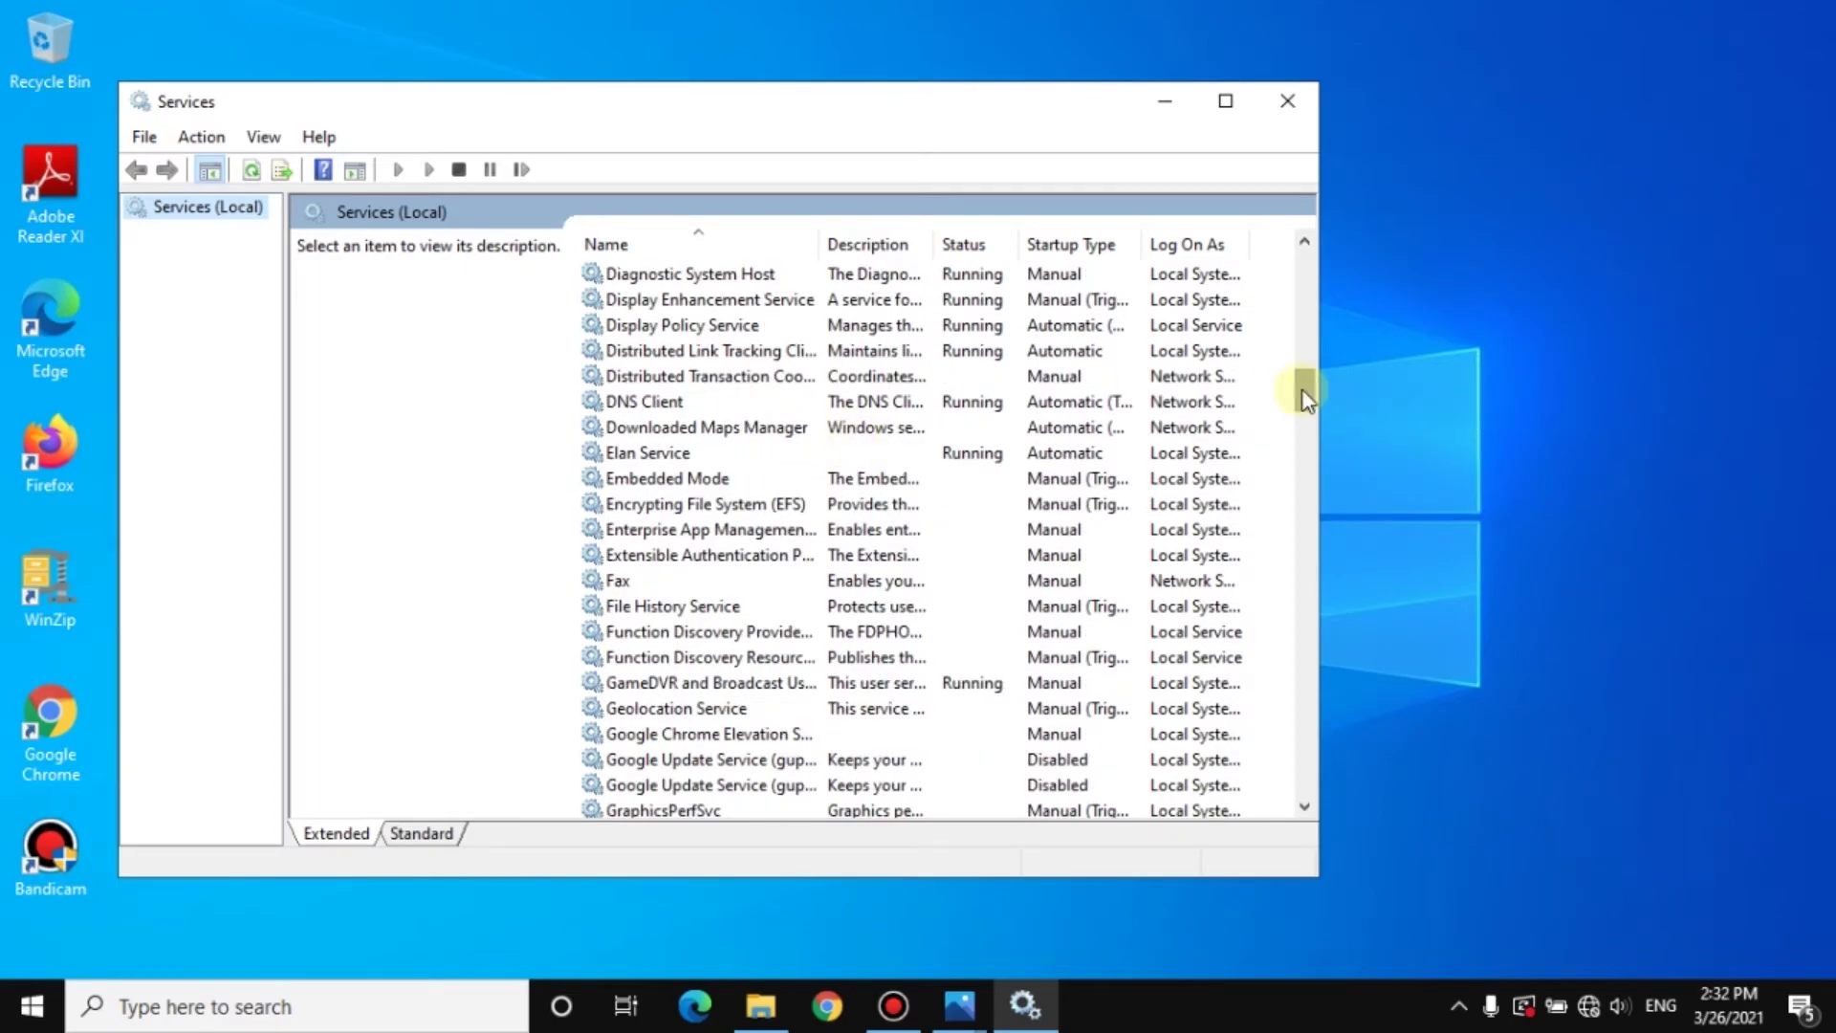
{"action": "left_click_drag", "start_coordinate": [1302, 392], "coordinate": [1332, 763]}
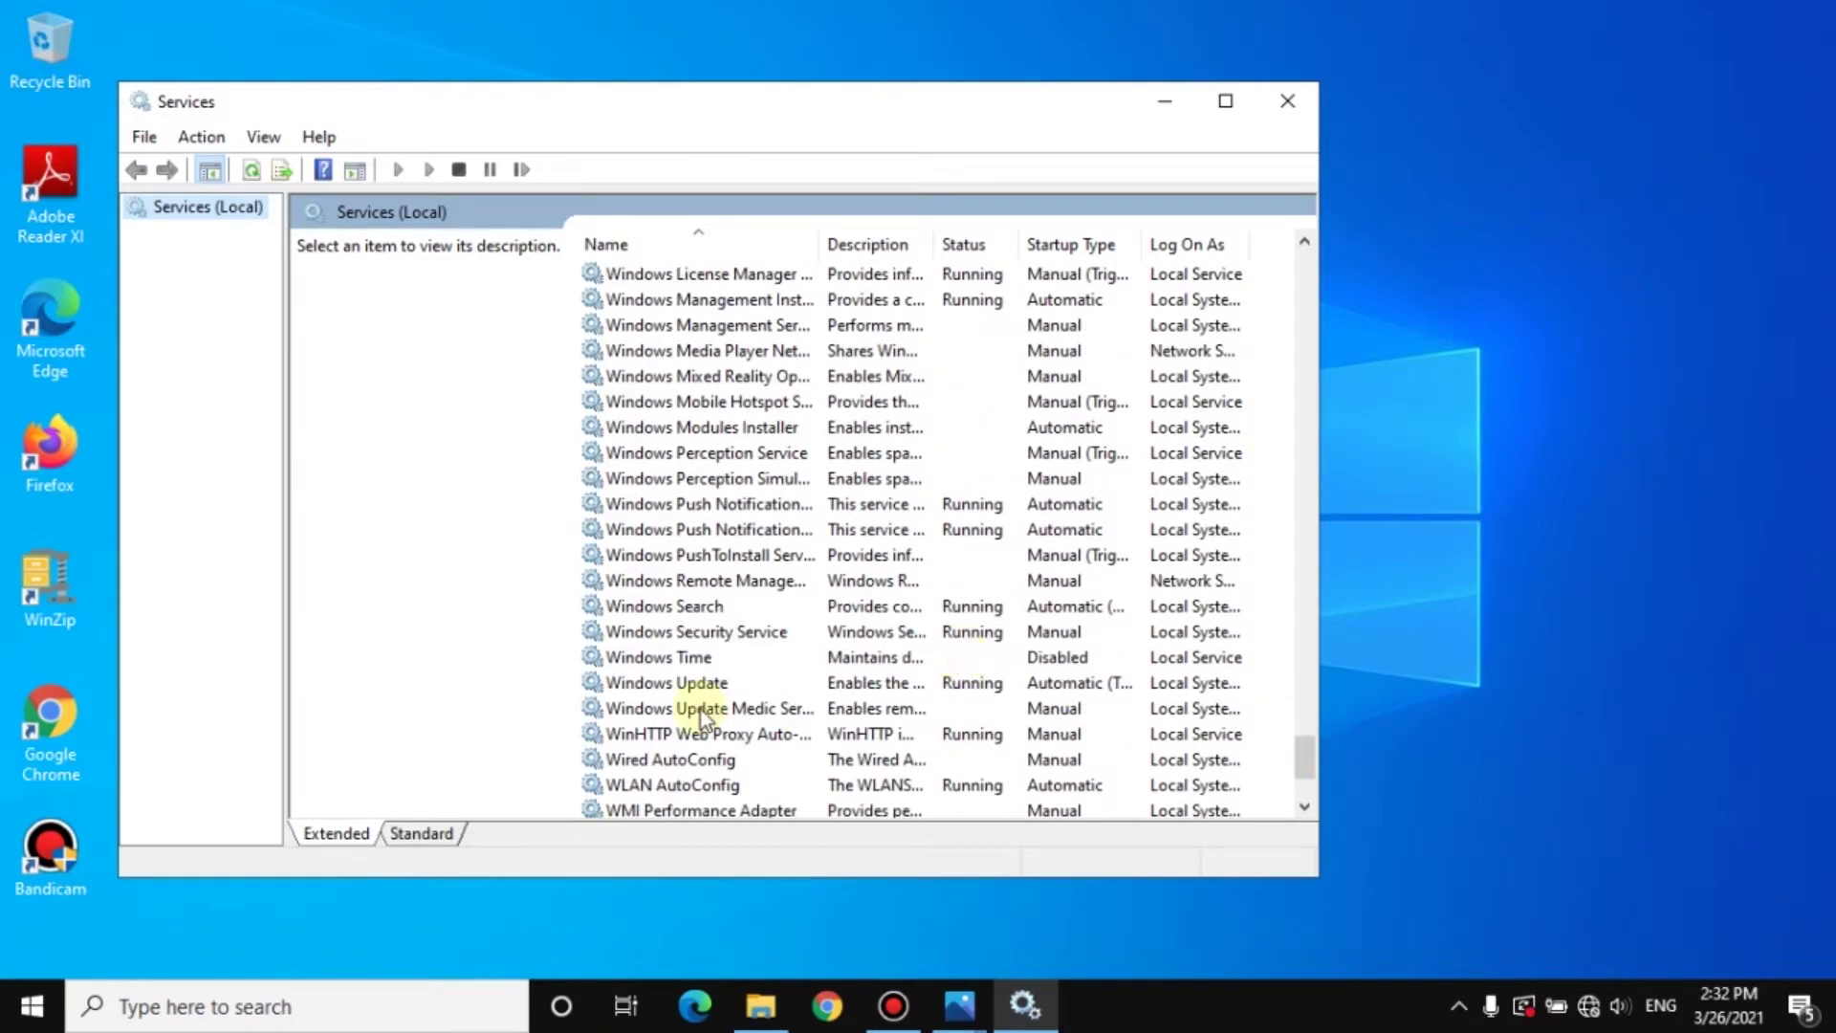
{"action": "double_click", "coordinate": [650, 684]}
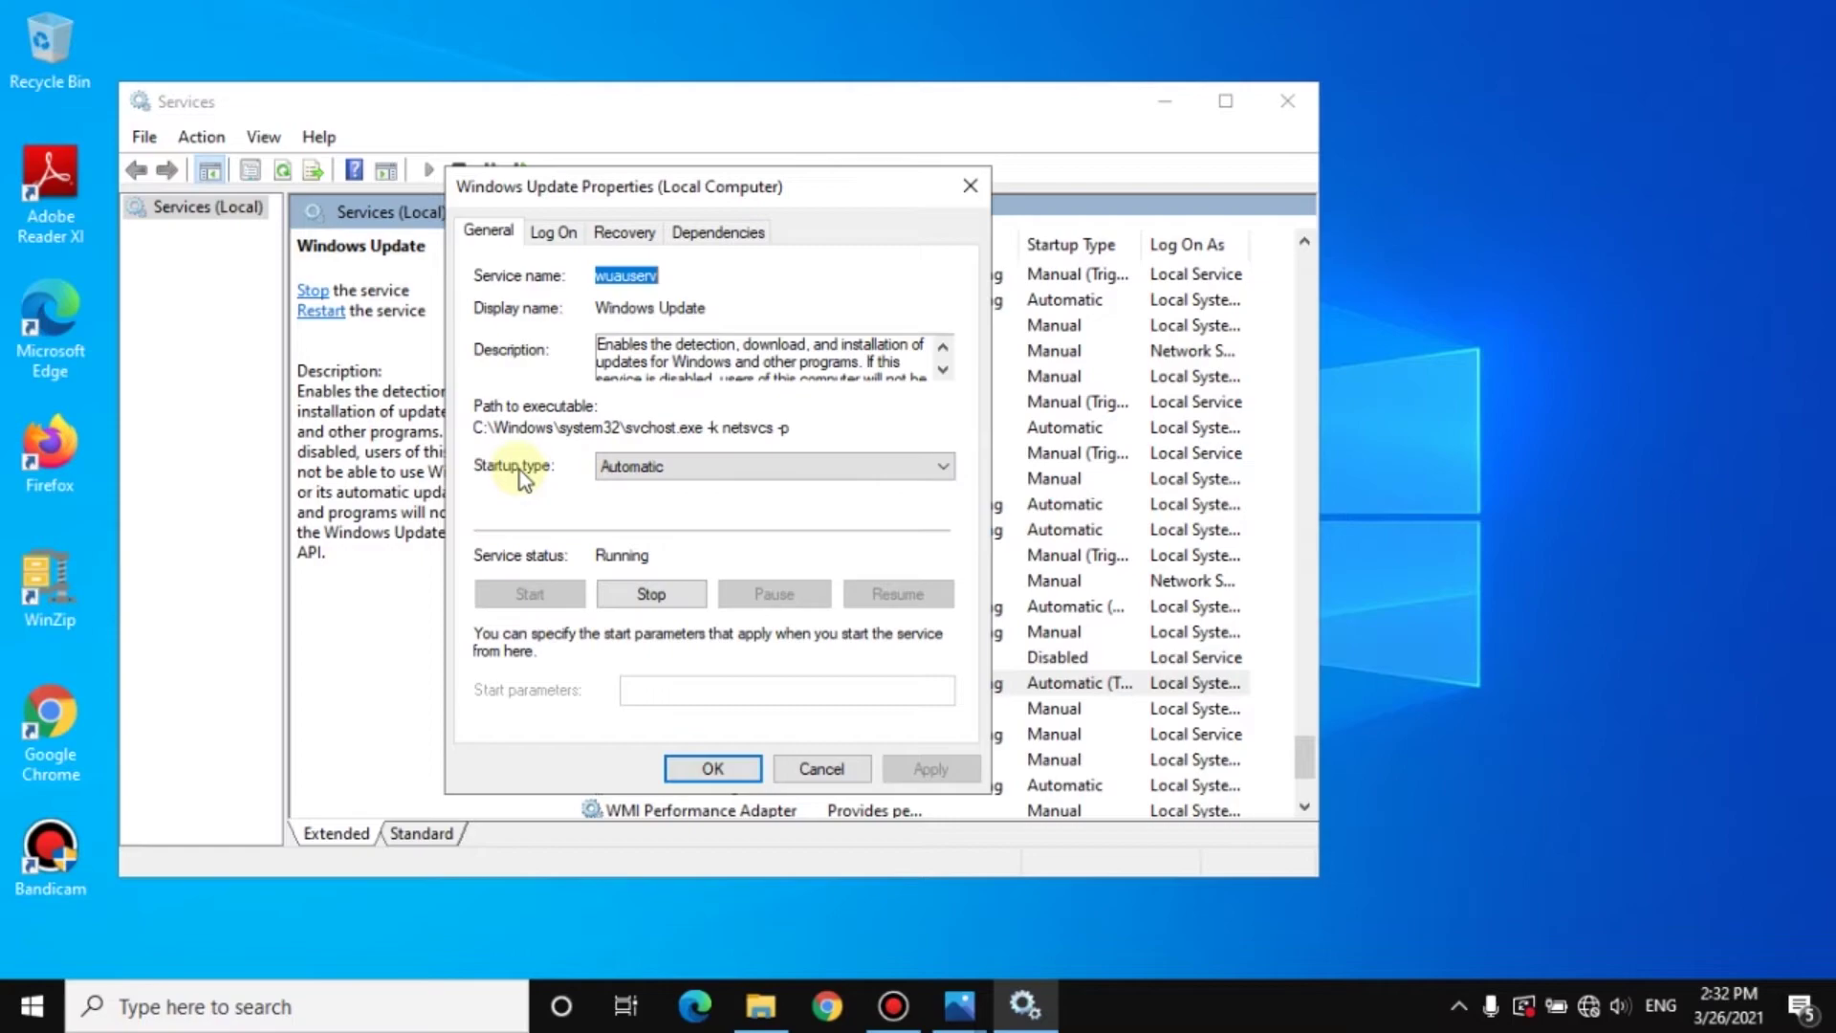
{"action": "left_click", "coordinate": [698, 467]}
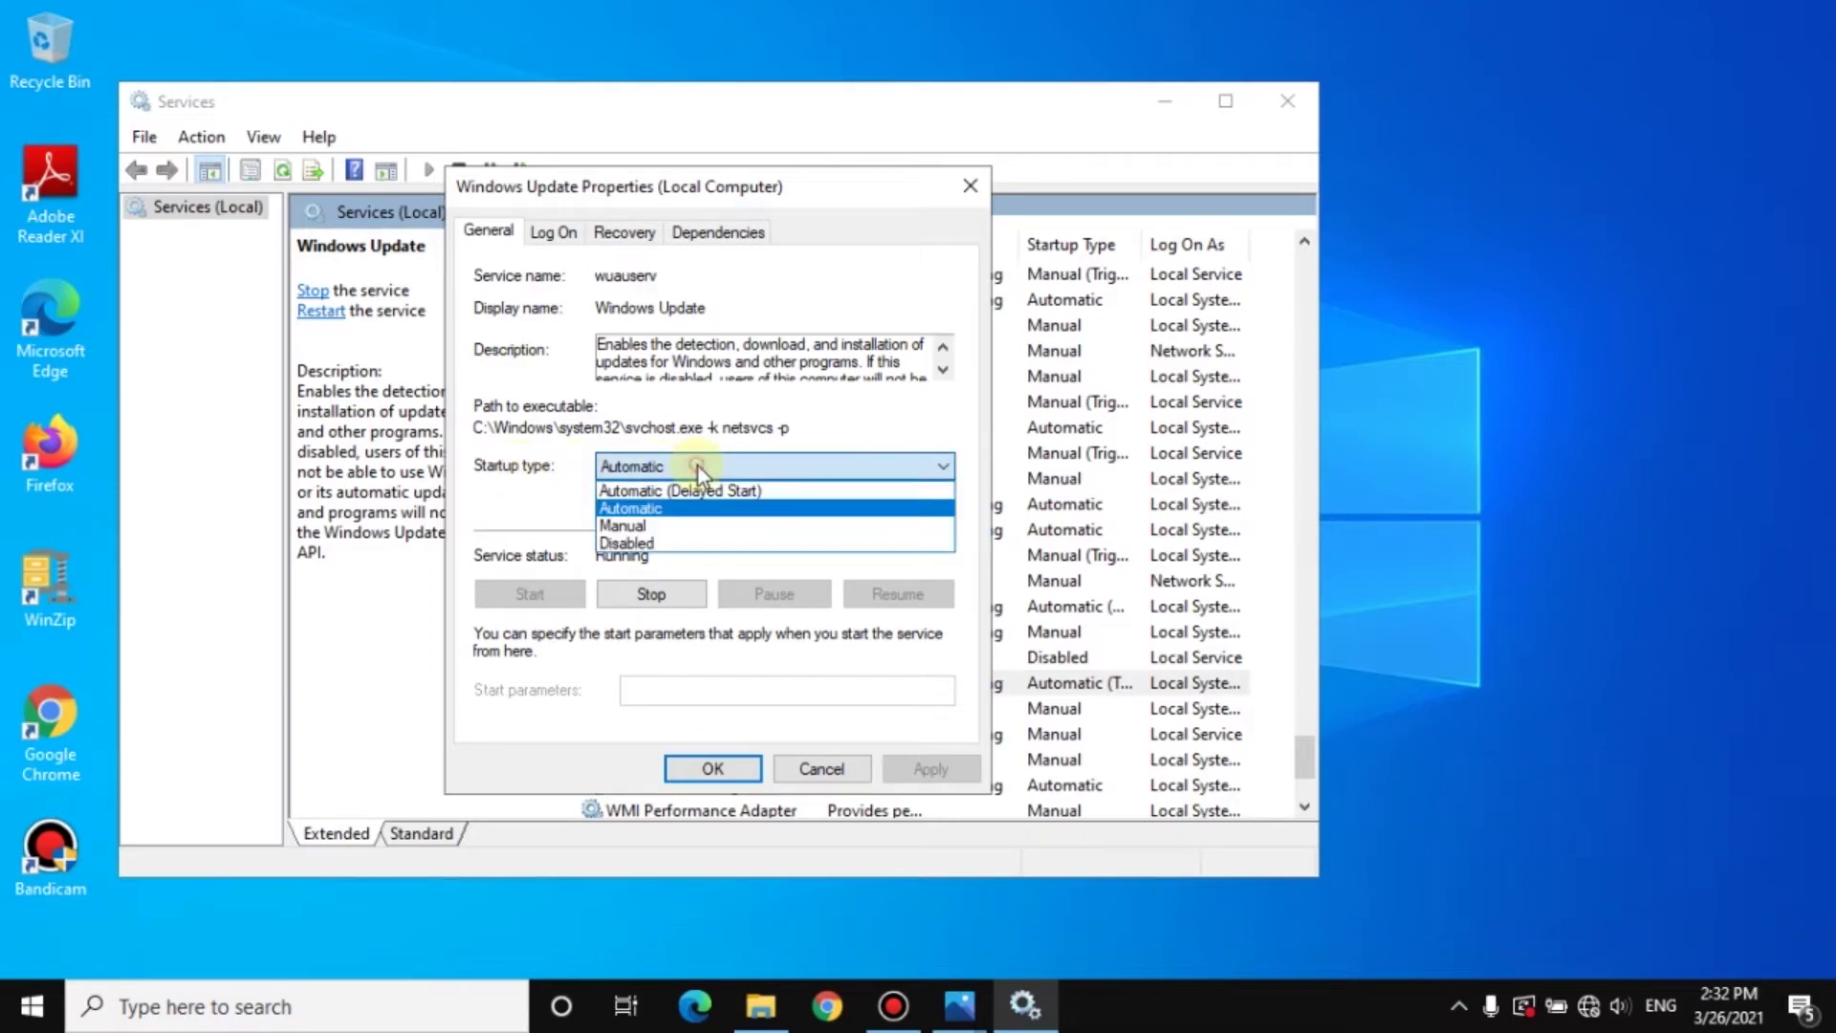
{"action": "left_click", "coordinate": [667, 544]}
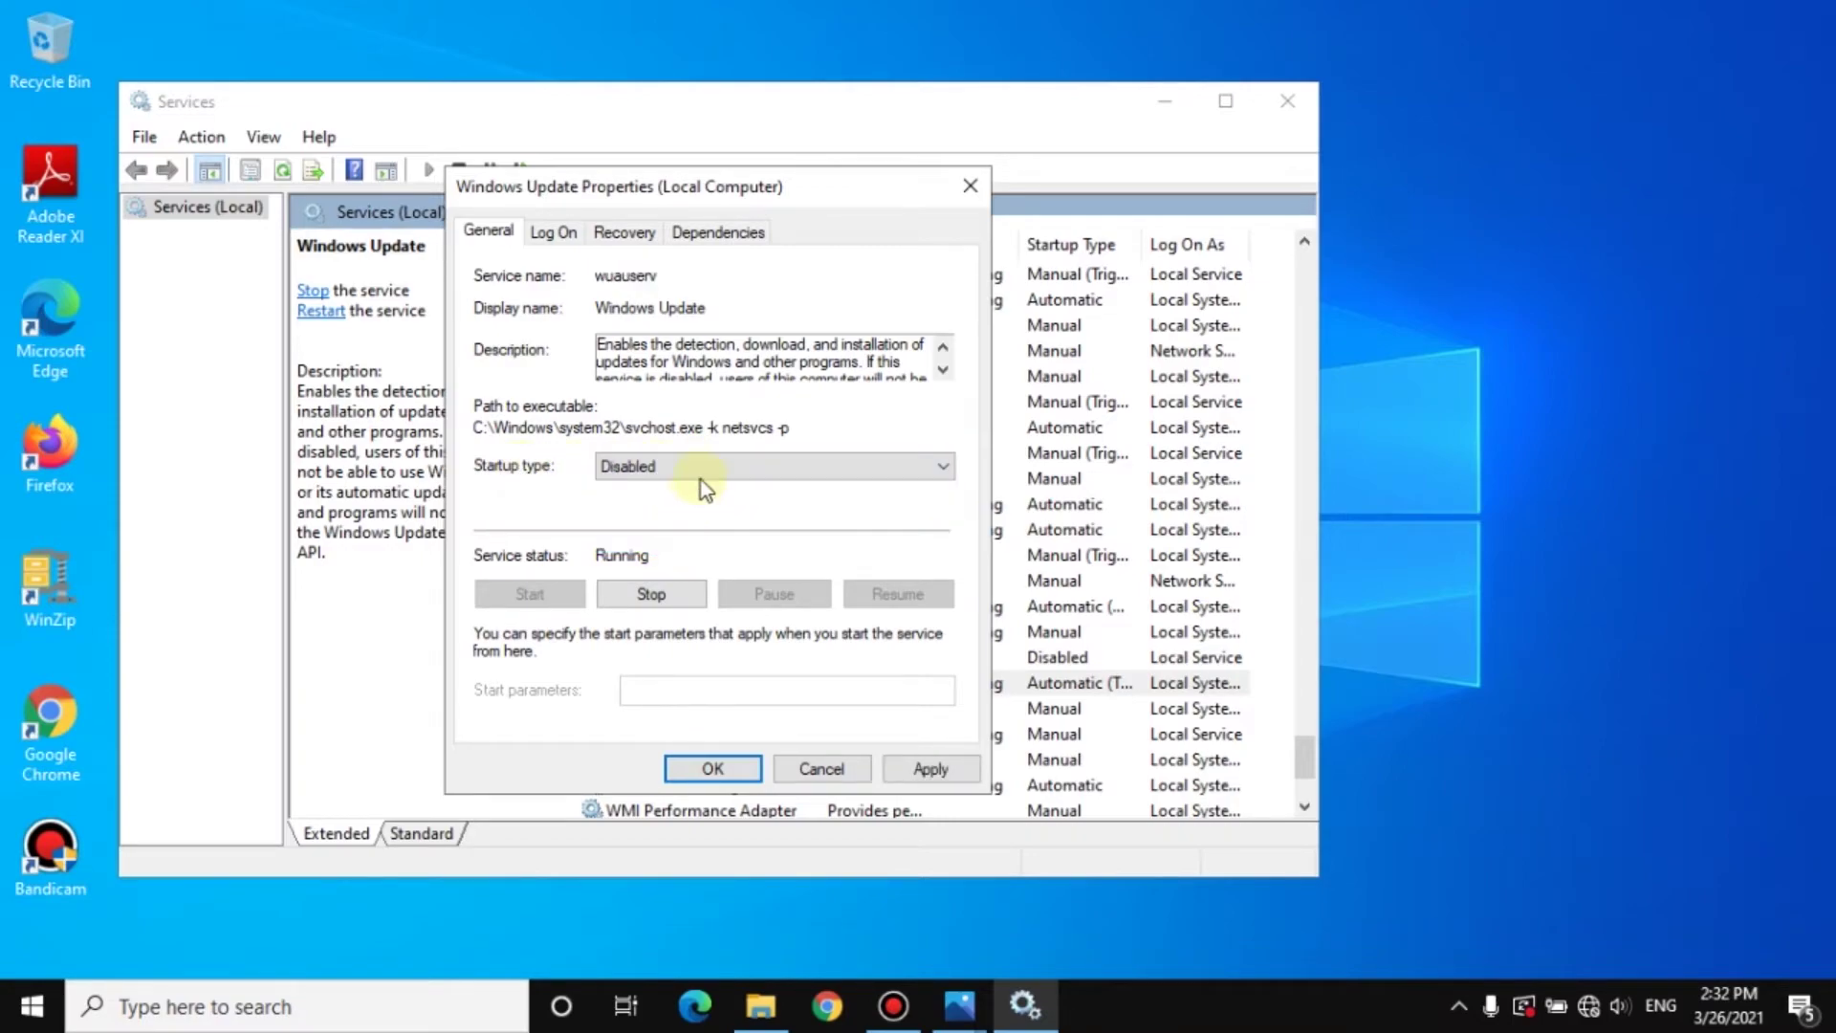
{"action": "left_click", "coordinate": [651, 596]}
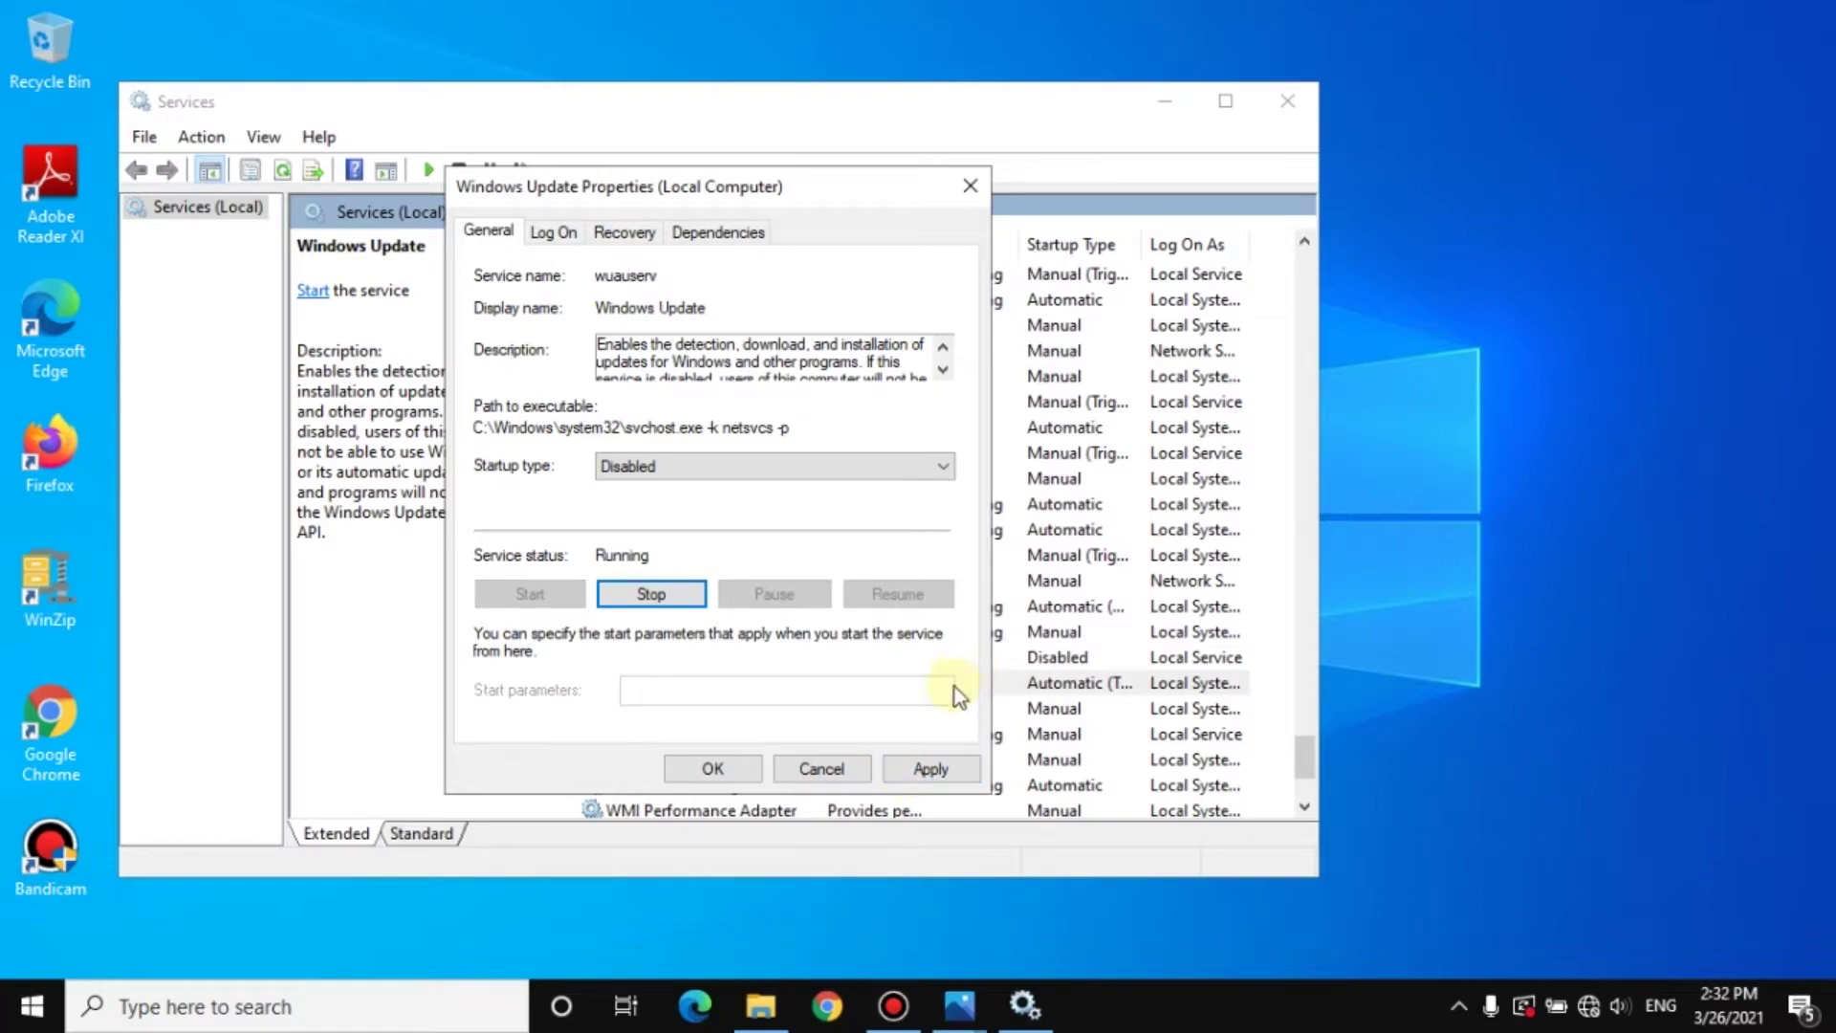
{"action": "left_click", "coordinate": [930, 769]}
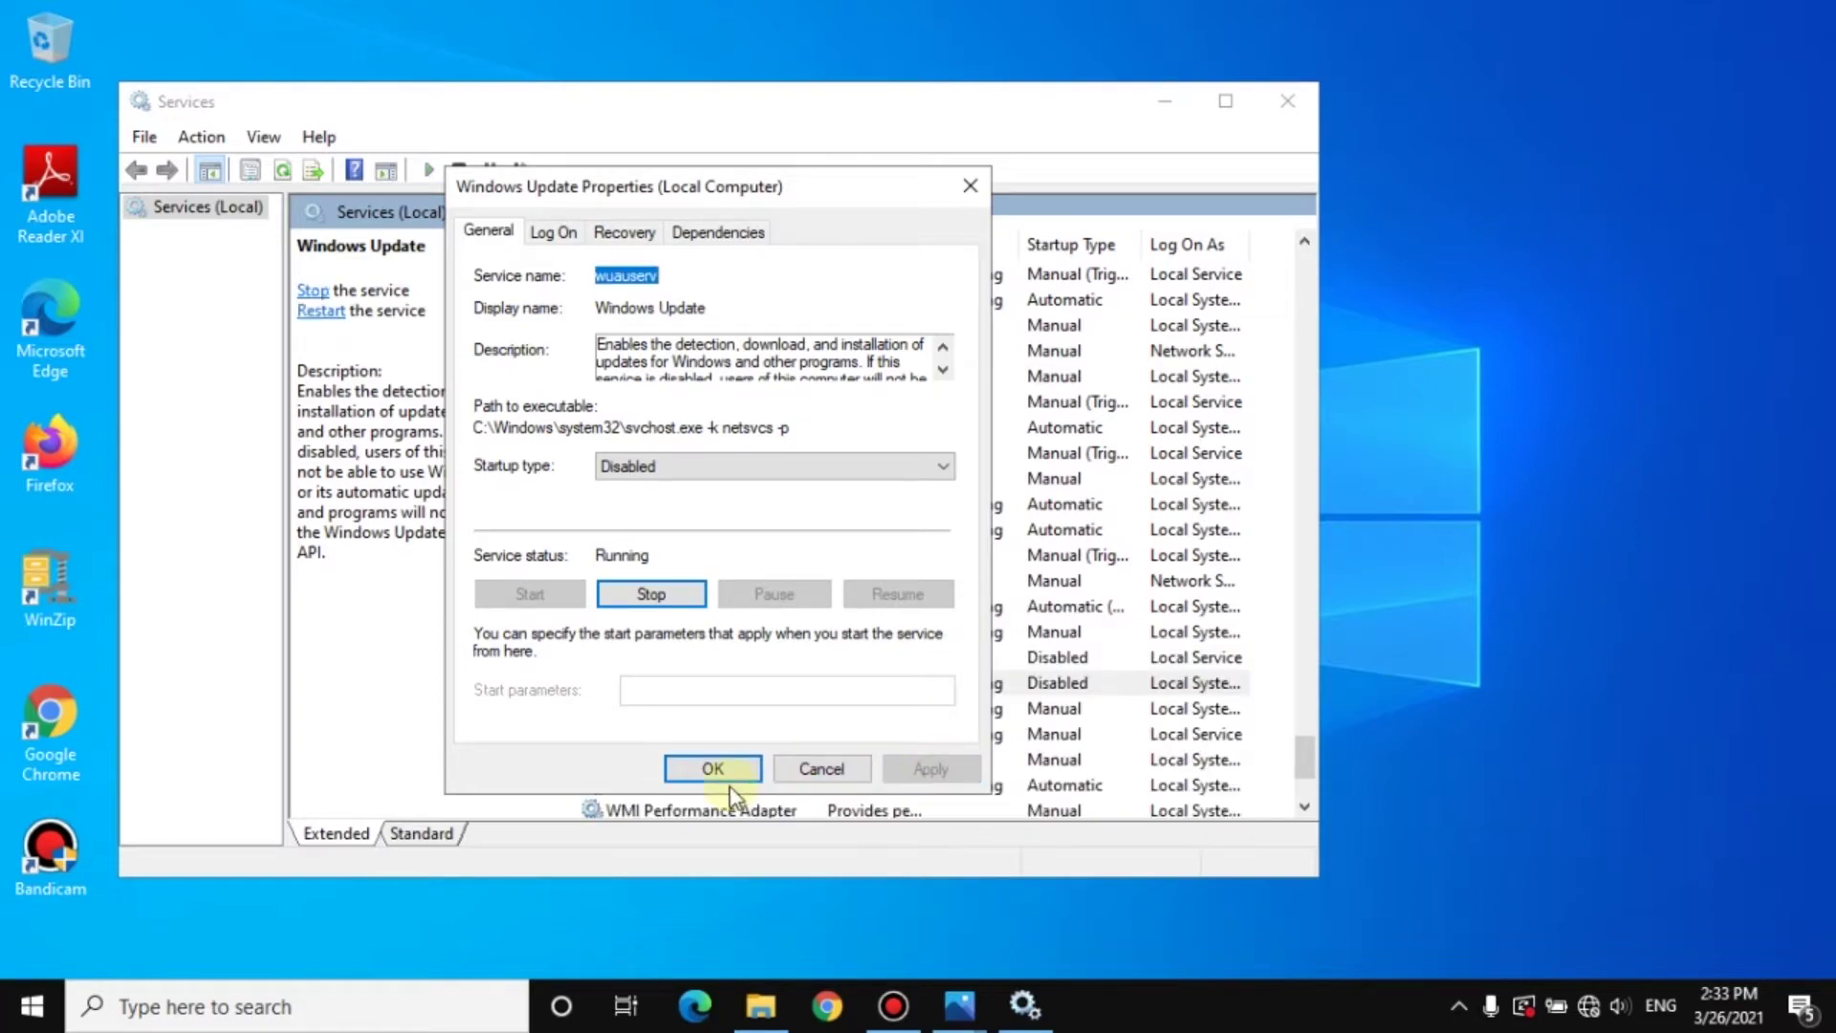
{"action": "left_click", "coordinate": [729, 776]}
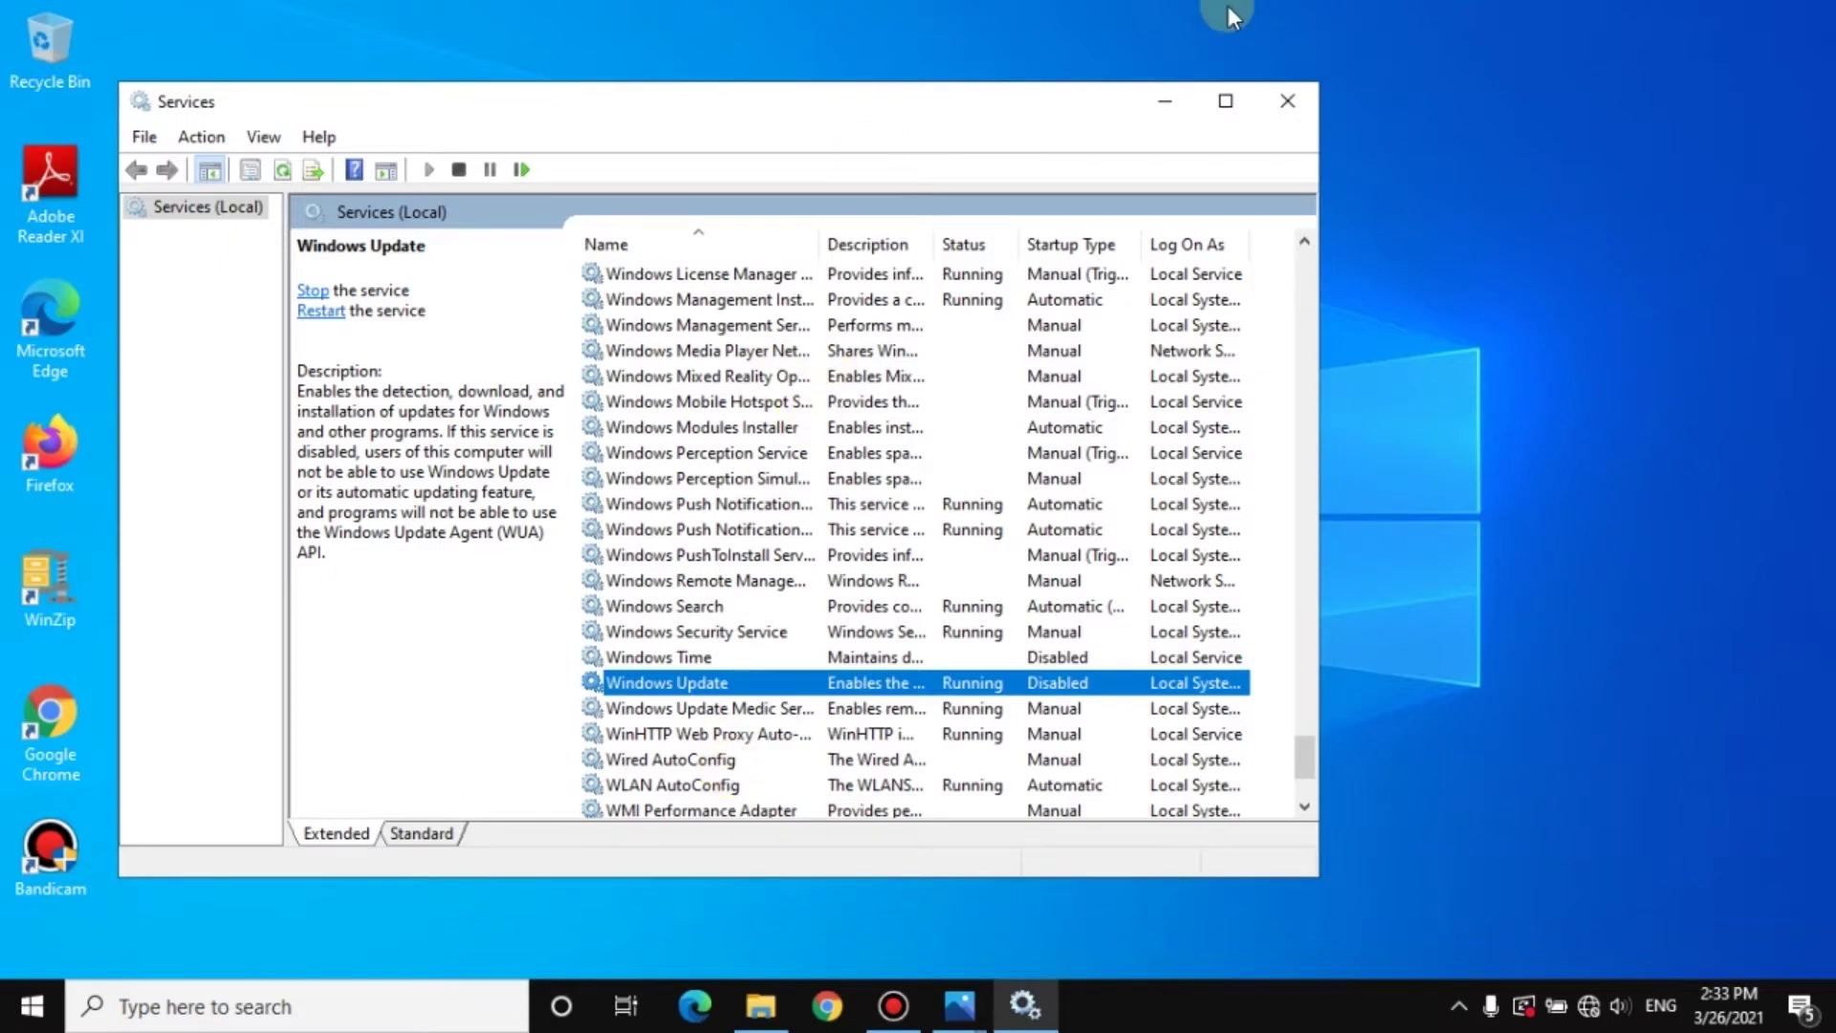
Step: Close the Services window and refresh the desktop
{"action": "left_click", "coordinate": [1285, 95]}
{"action": "right_click", "coordinate": [483, 200]}
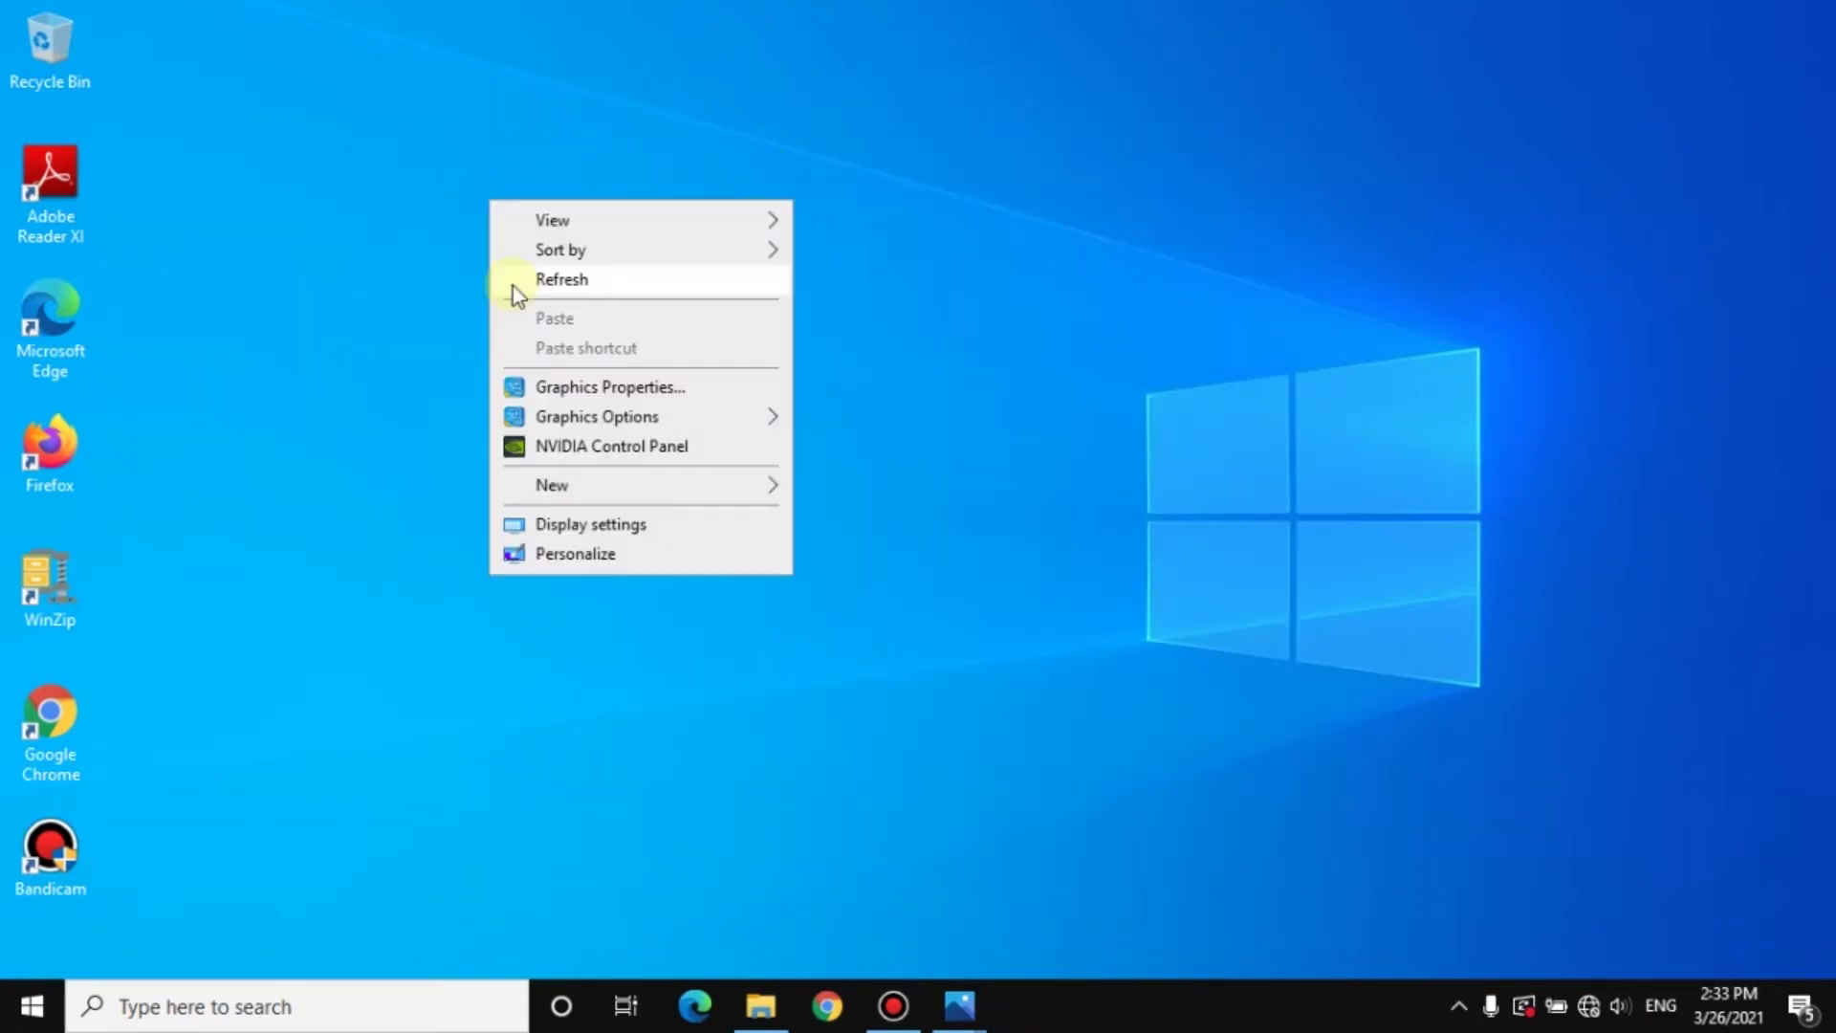
{"action": "left_click", "coordinate": [515, 284]}
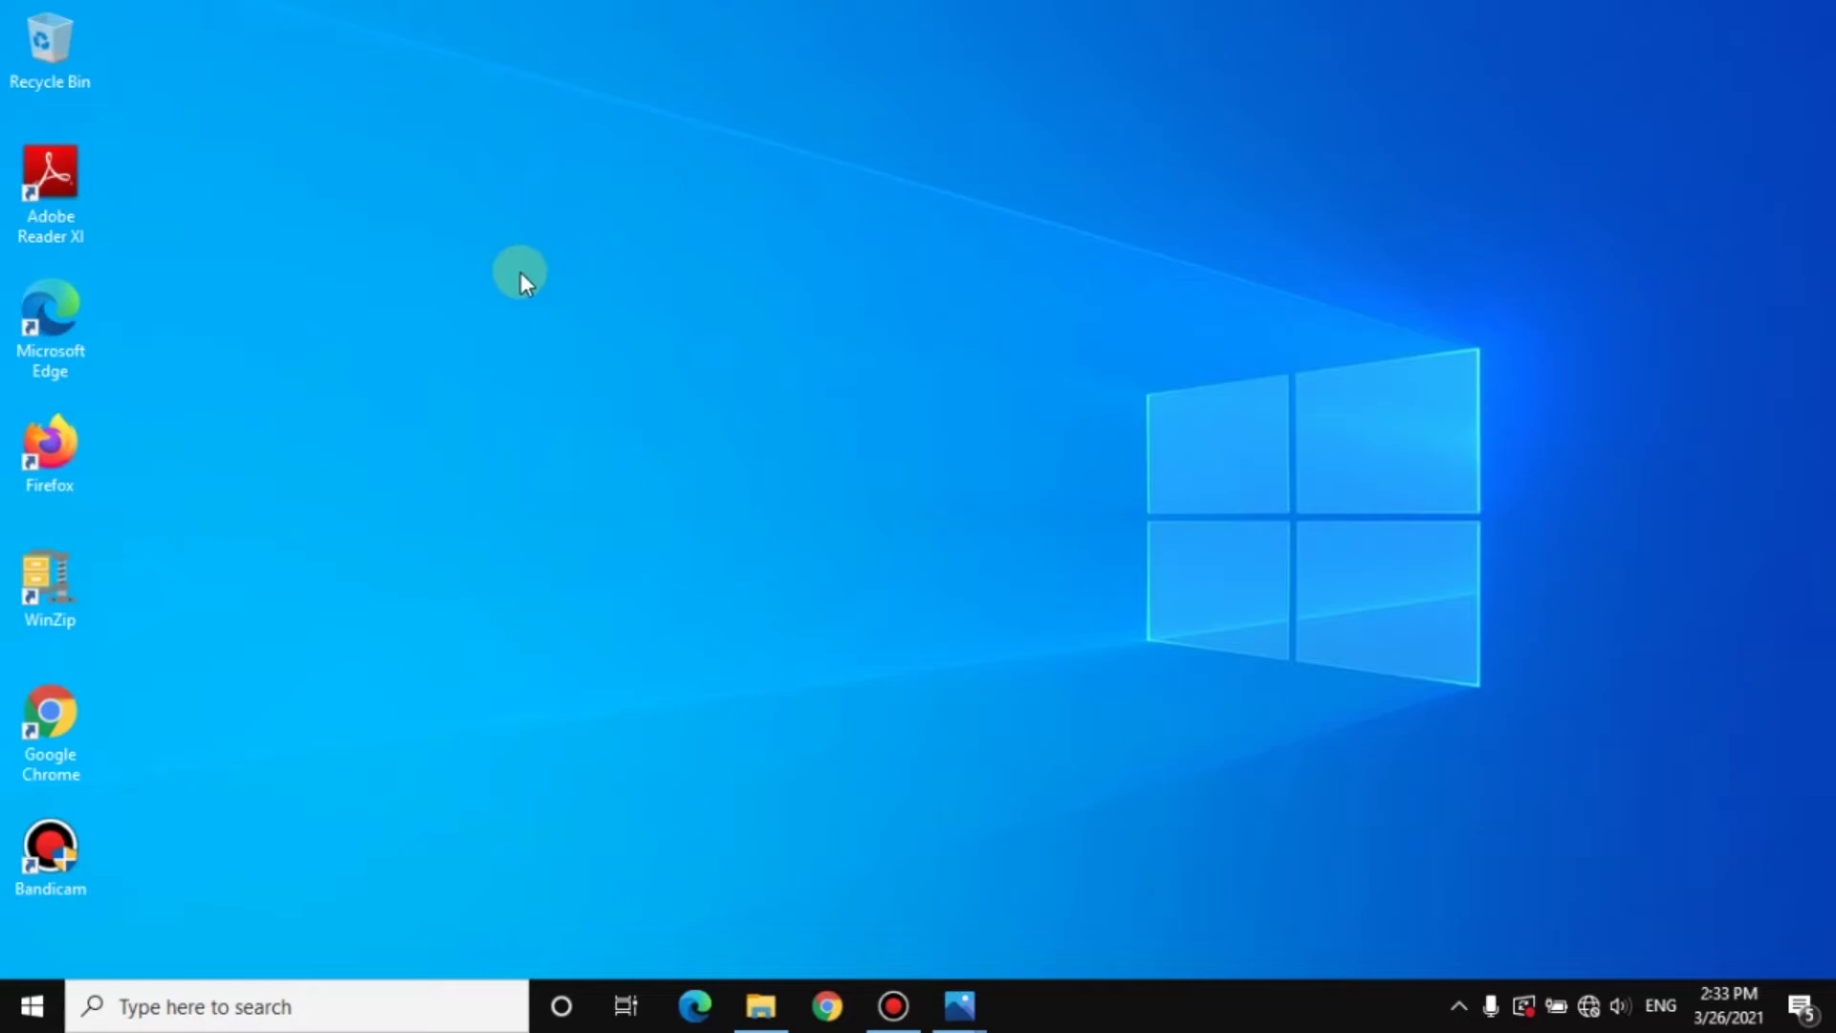
{"action": "right_click", "coordinate": [578, 317]}
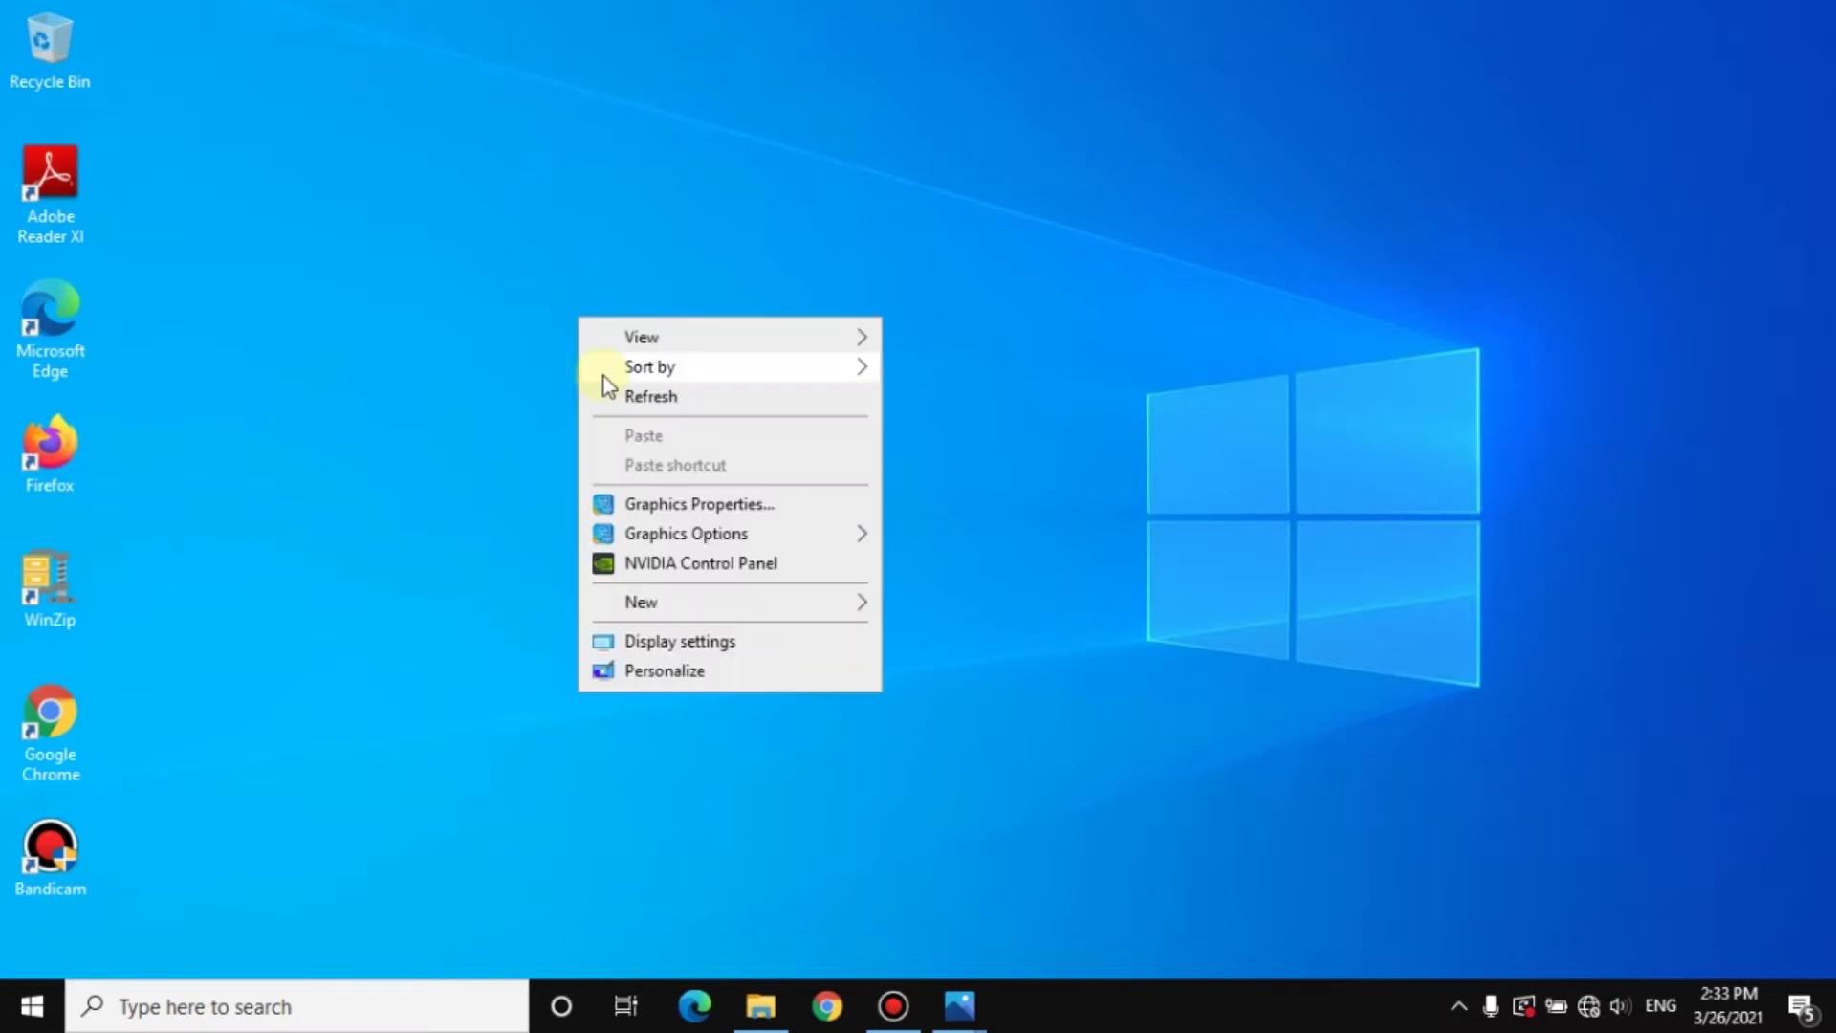
{"action": "left_click", "coordinate": [612, 394]}
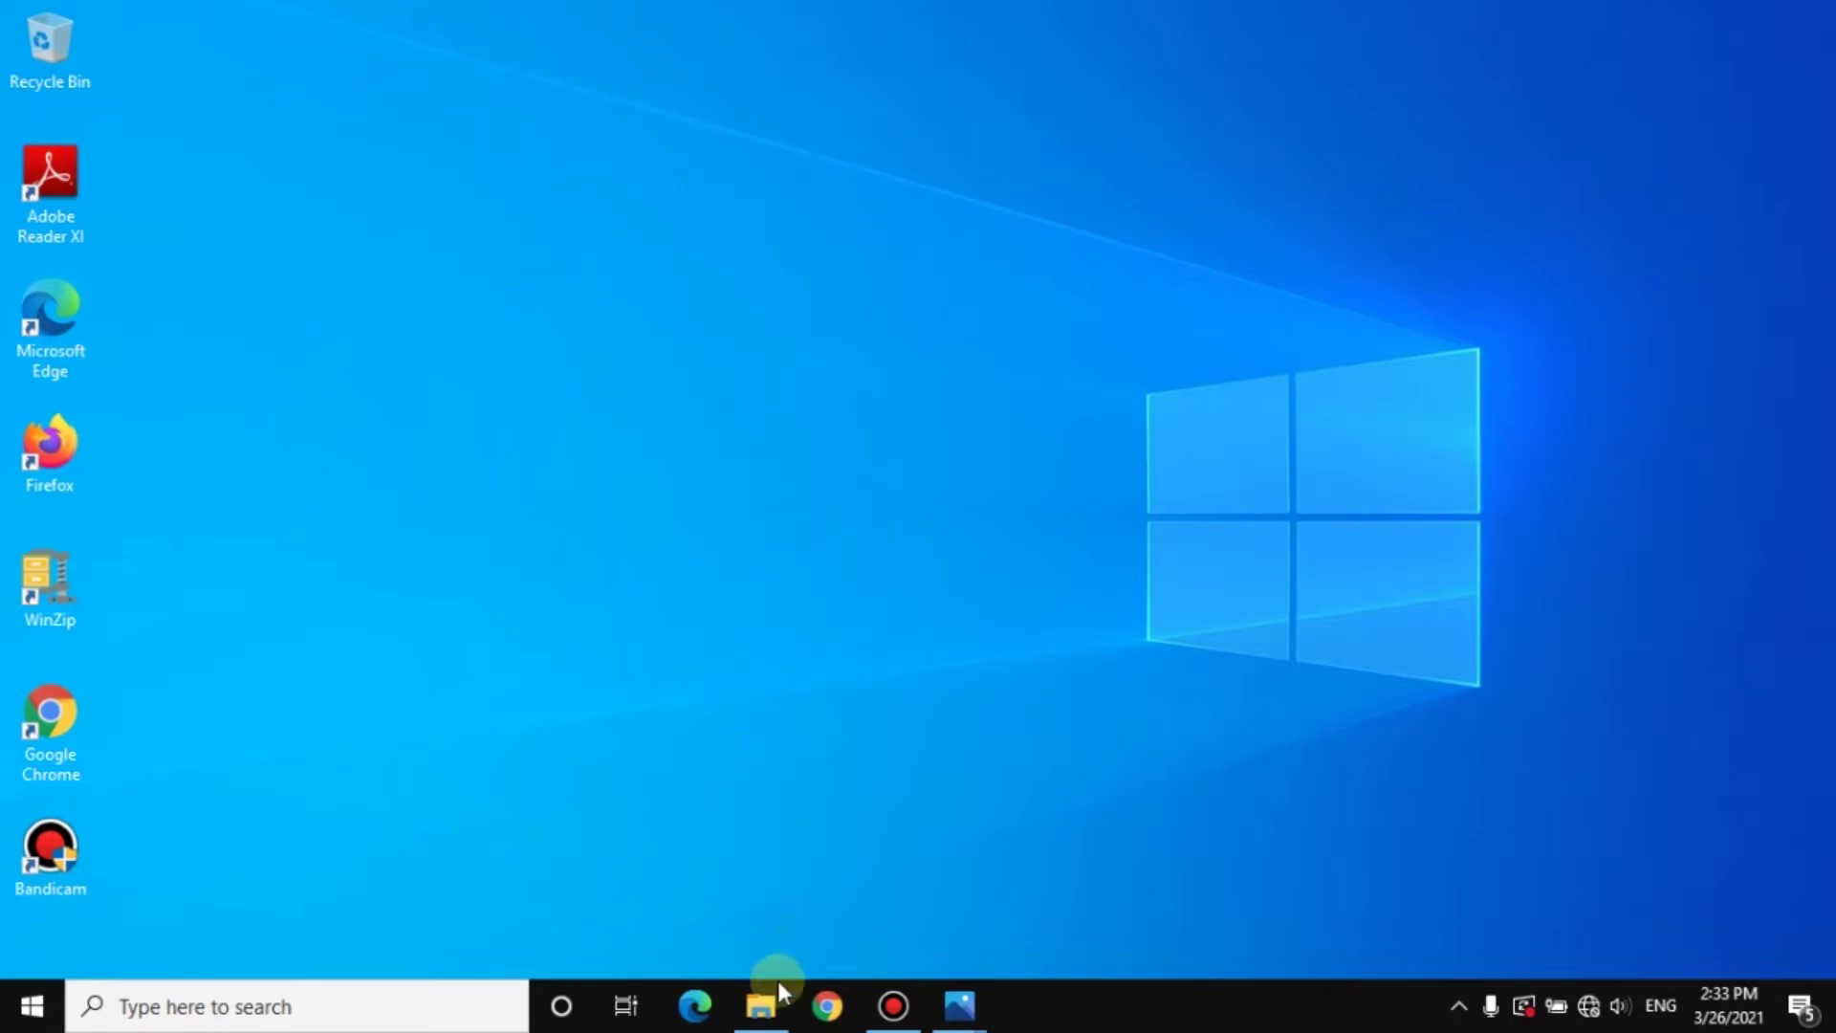
Step: Search the system for regedit and open the Registry Editor
{"action": "left_click", "coordinate": [382, 1007]}
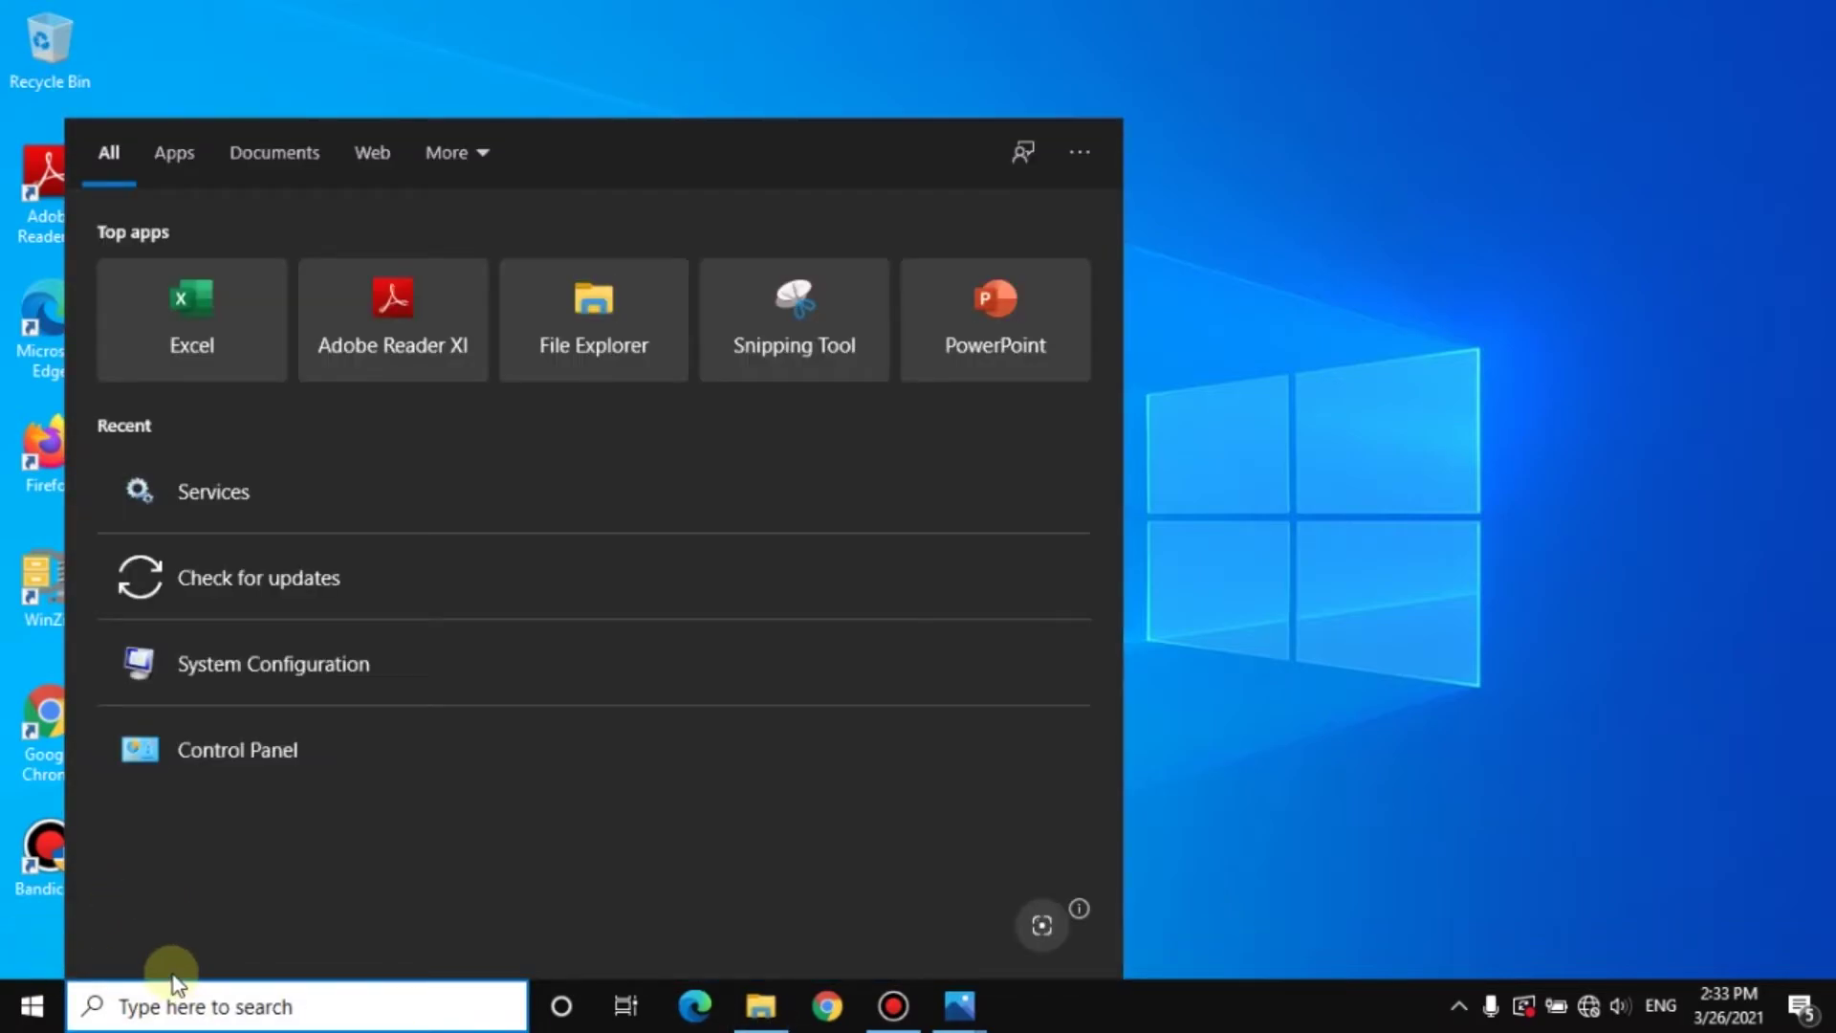
{"action": "type", "text": "rege"}
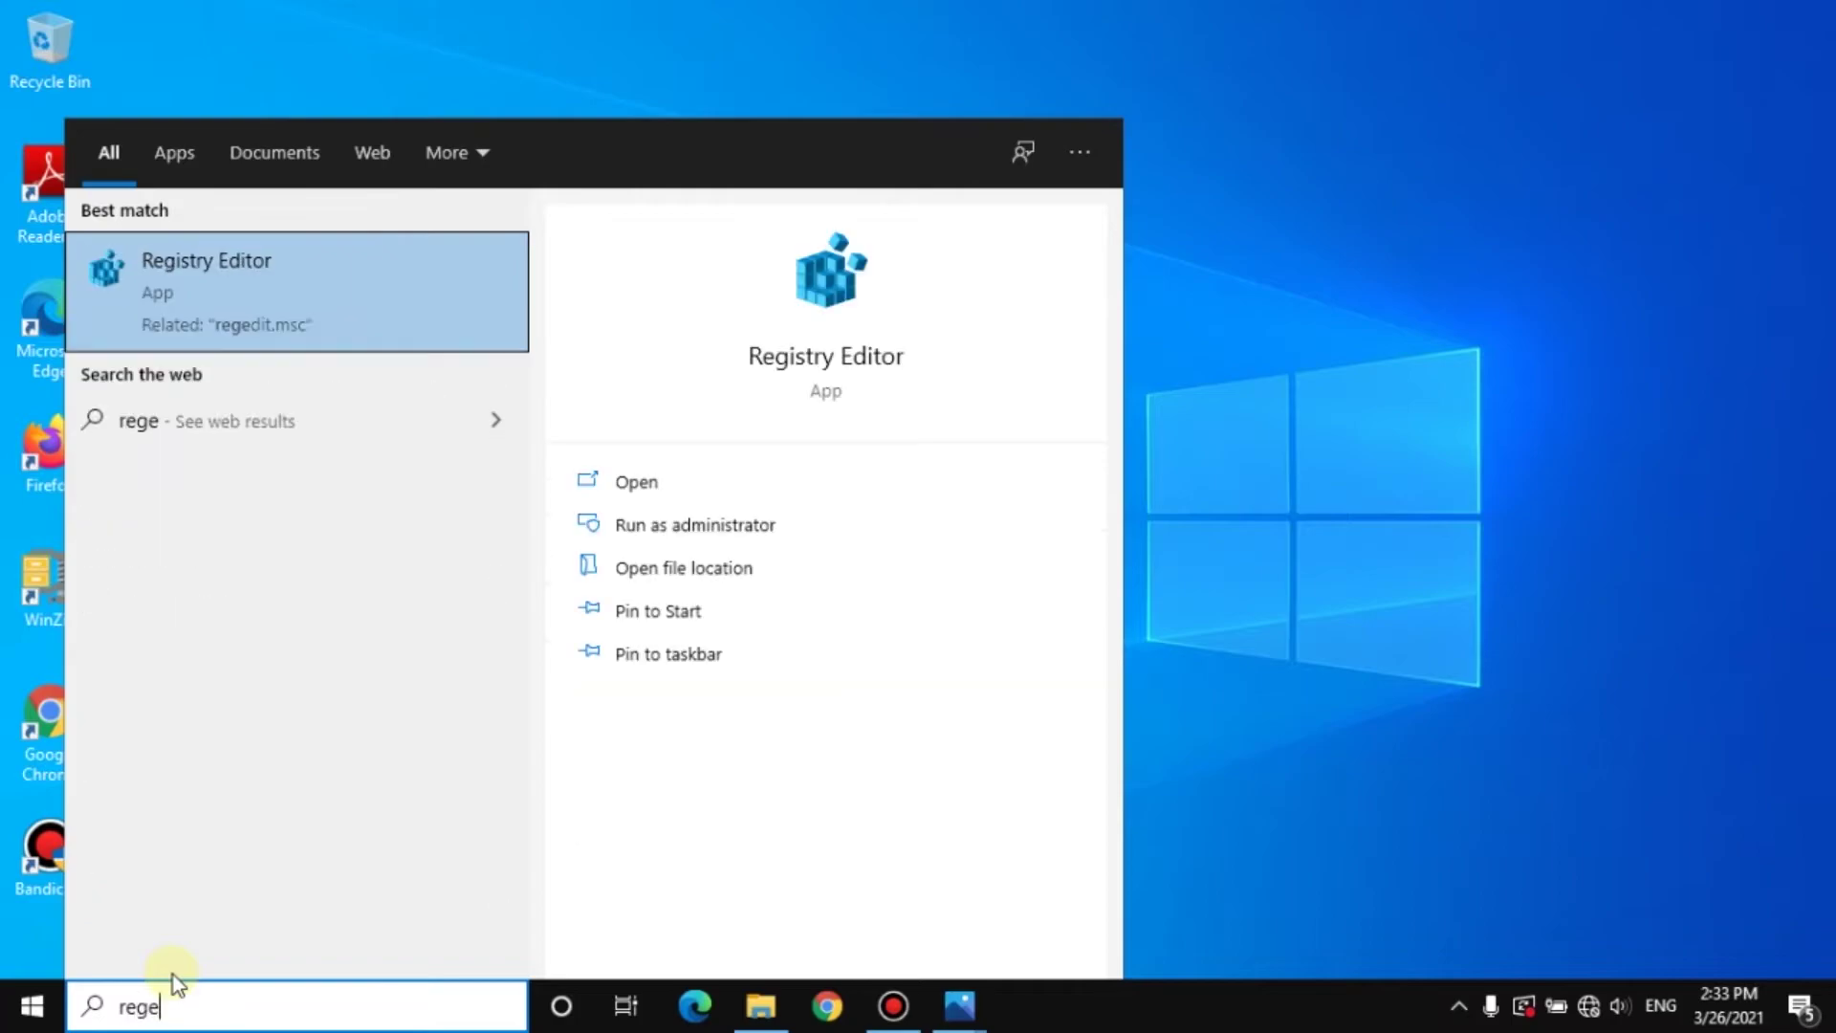
{"action": "type", "text": "dit"}
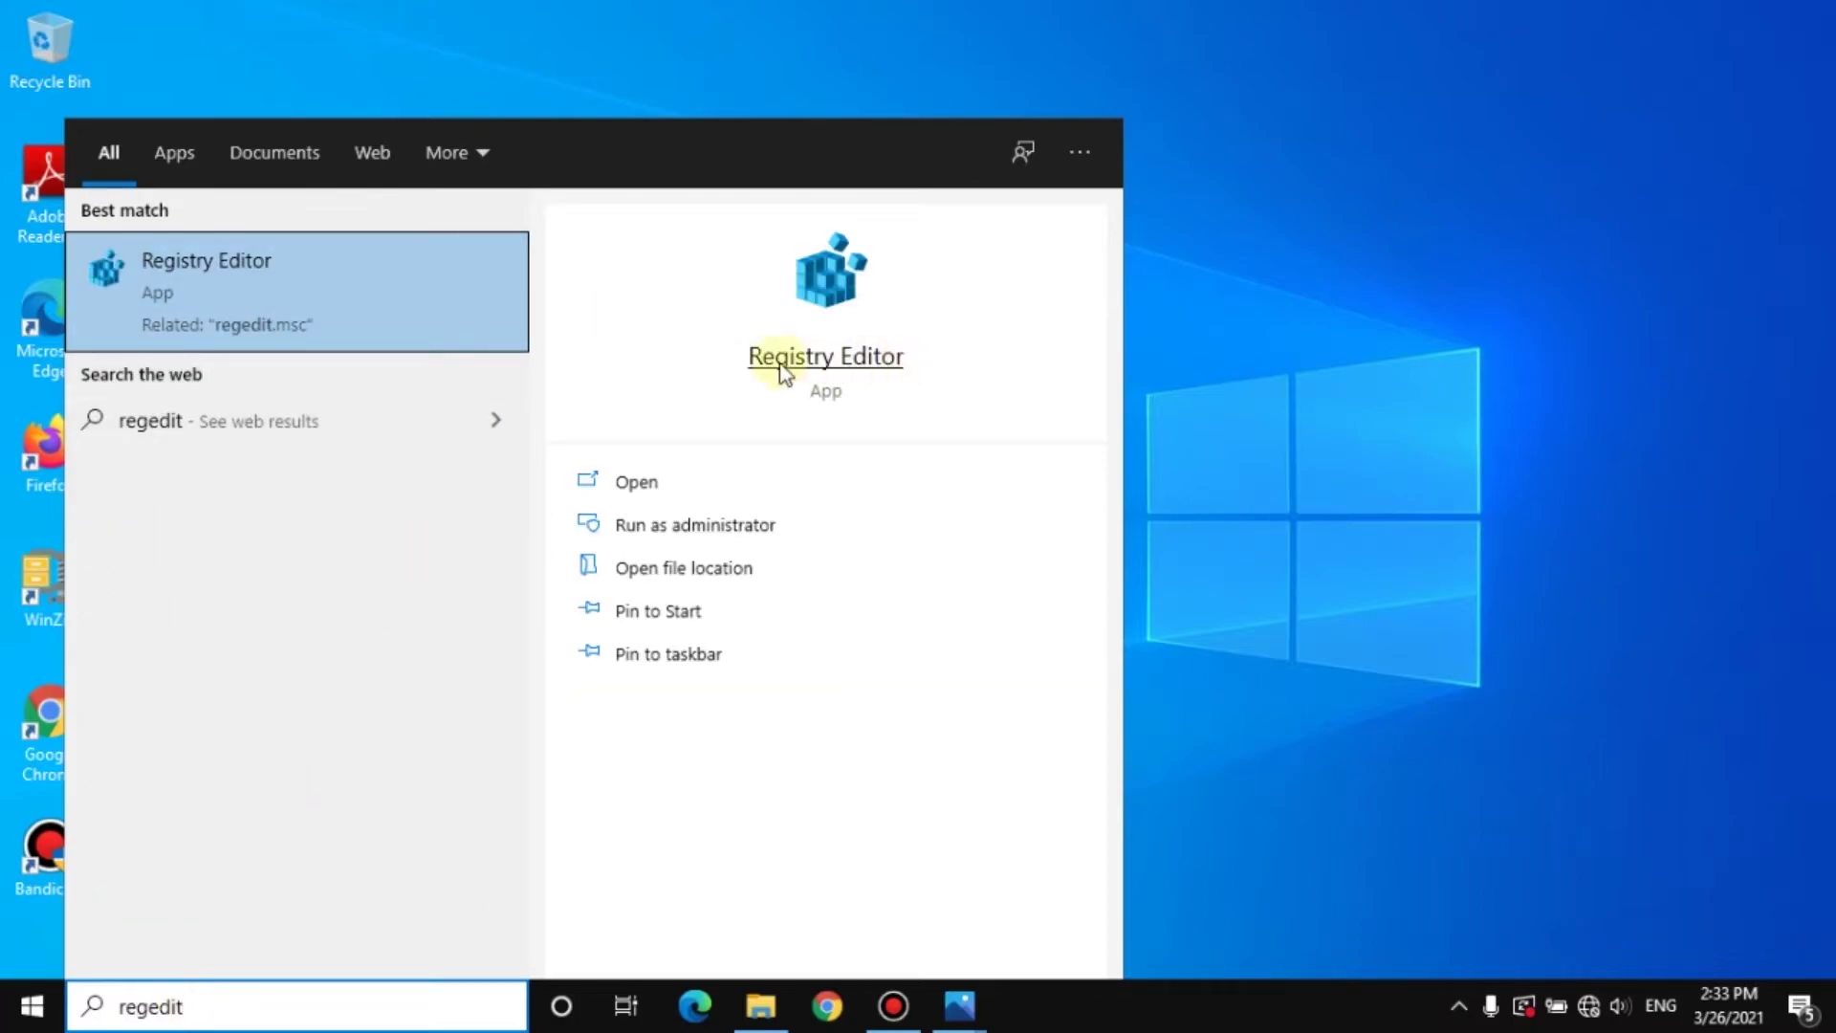
{"action": "left_click", "coordinate": [826, 357]}
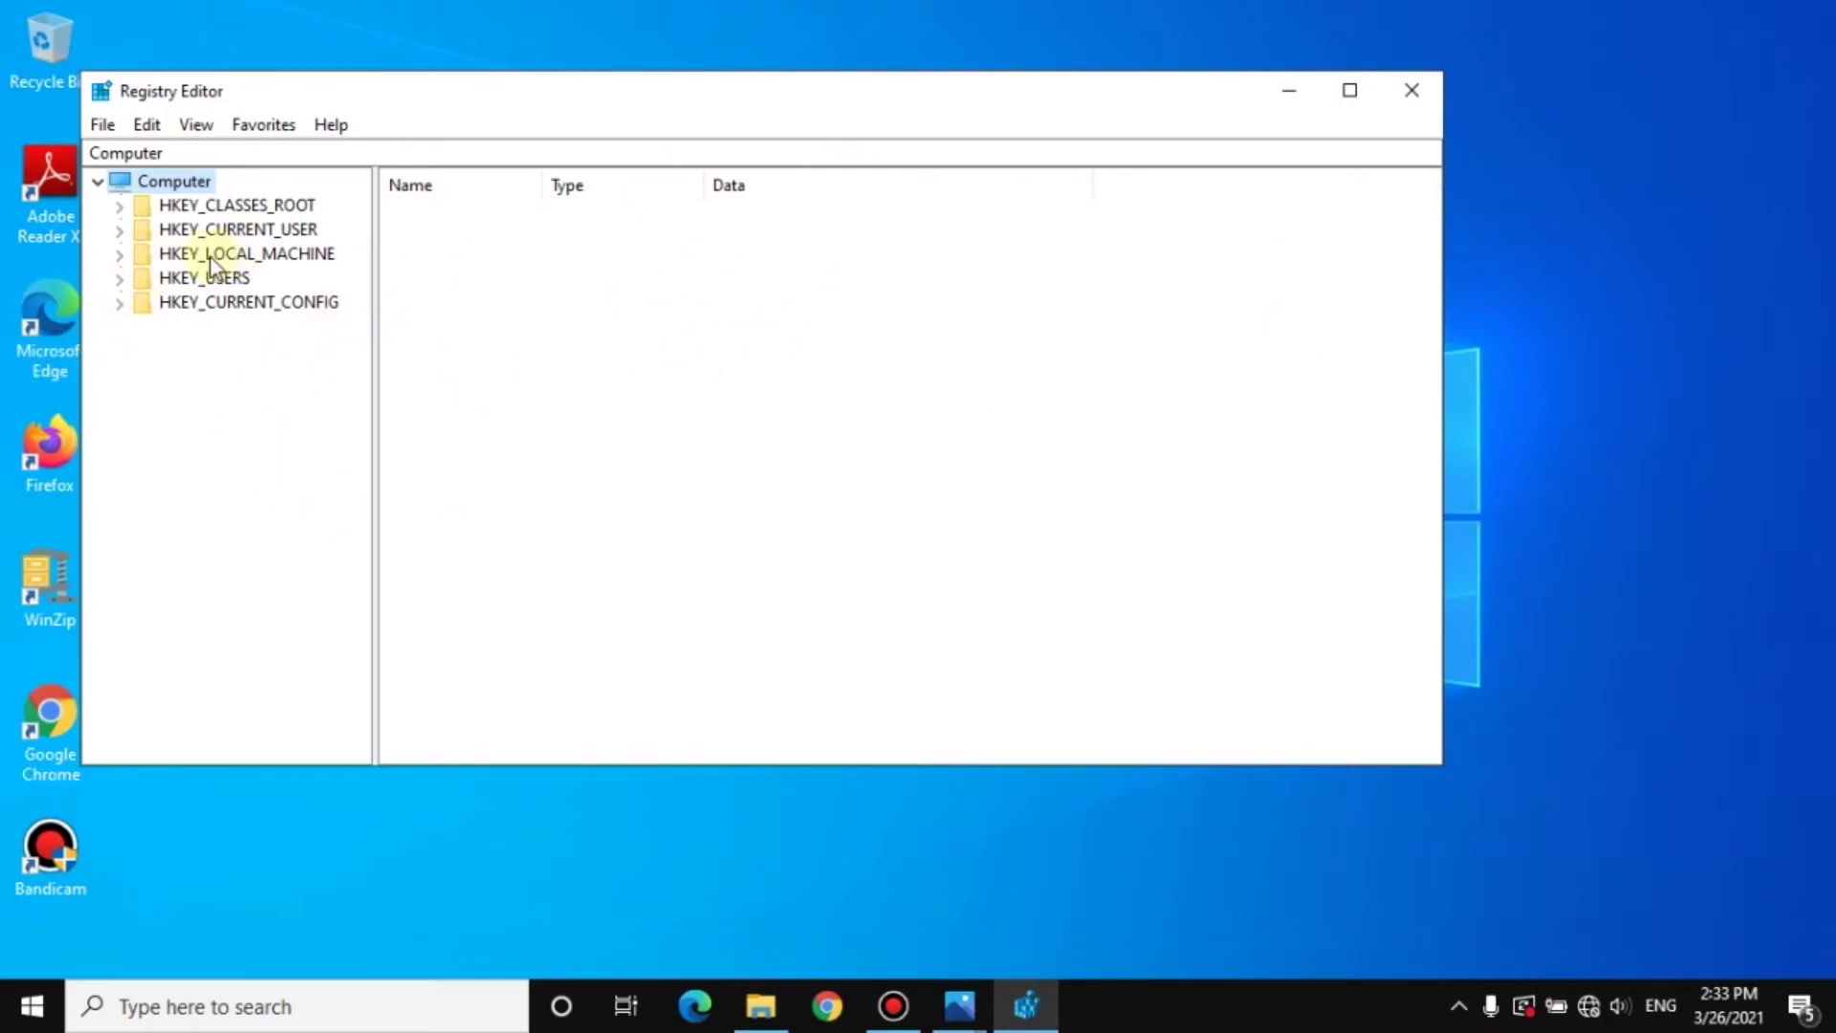
Step: Widen the registry key tree and open the key HKEY_LOCAL_MACHINE\SYSTEM\CurrentControlSet\Services\wuauserv
{"action": "left_click", "coordinate": [119, 256]}
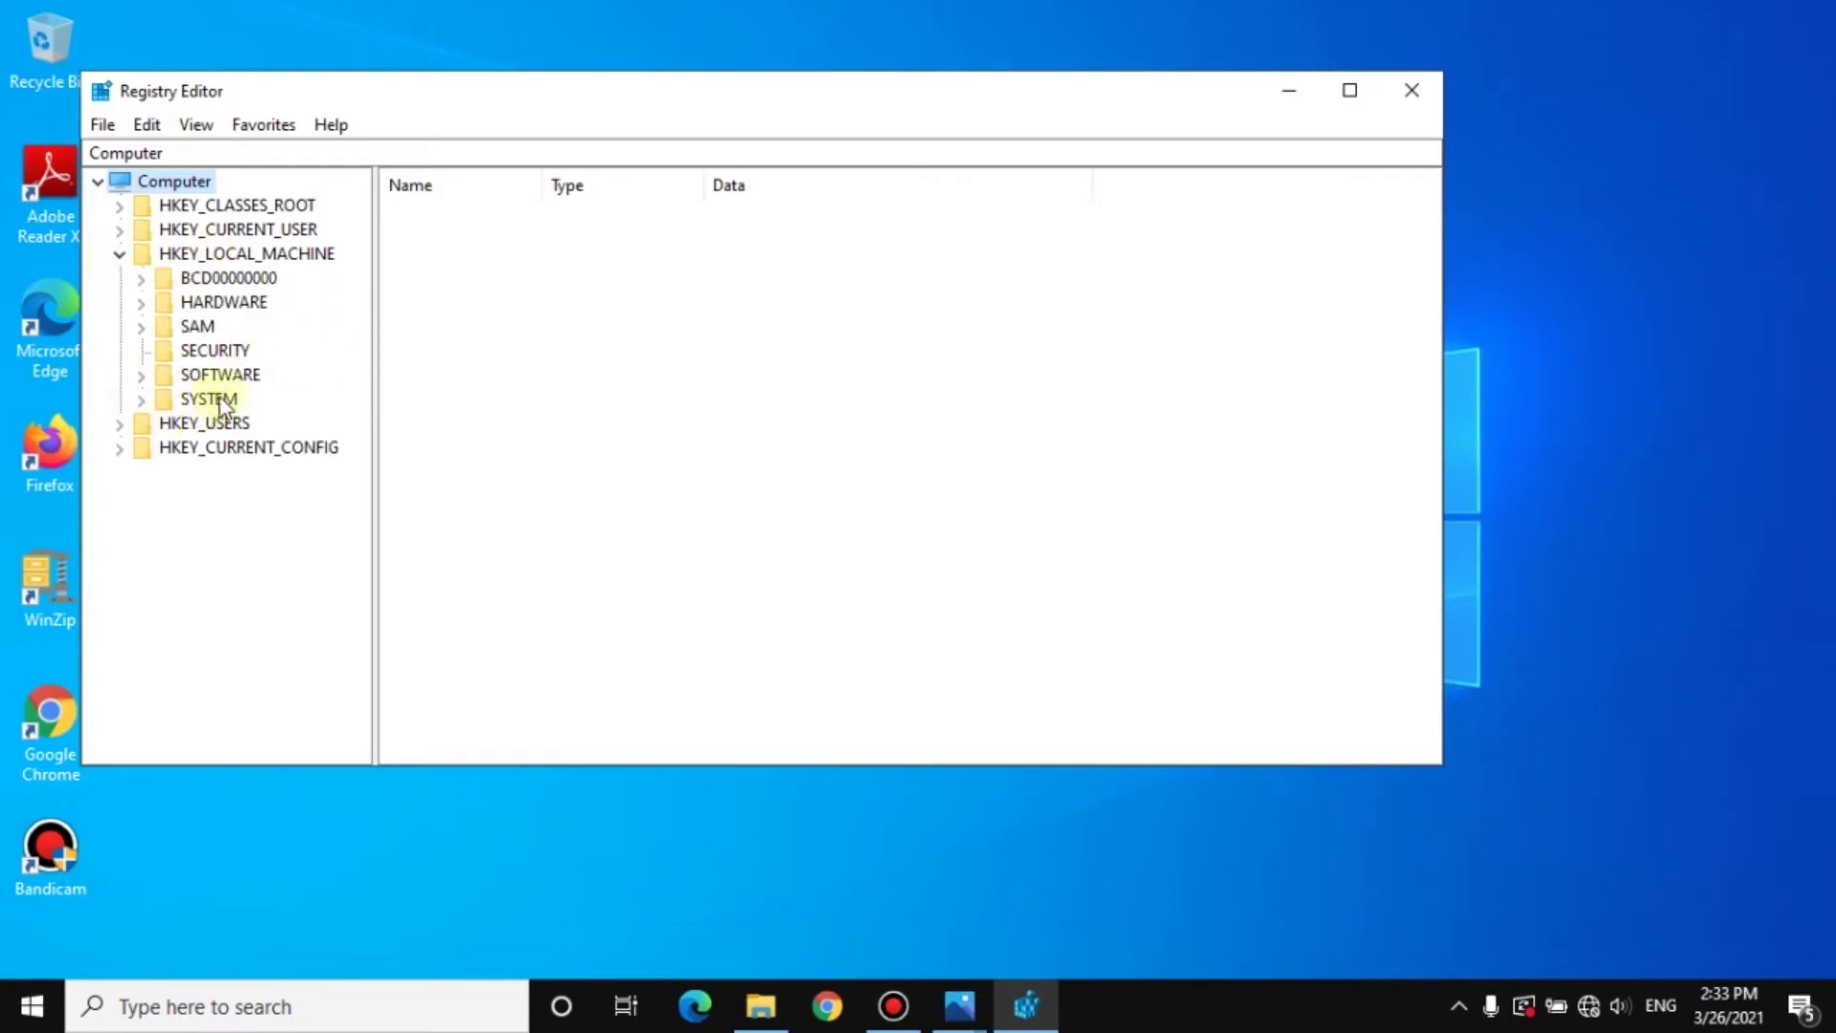
{"action": "left_click", "coordinate": [142, 400]}
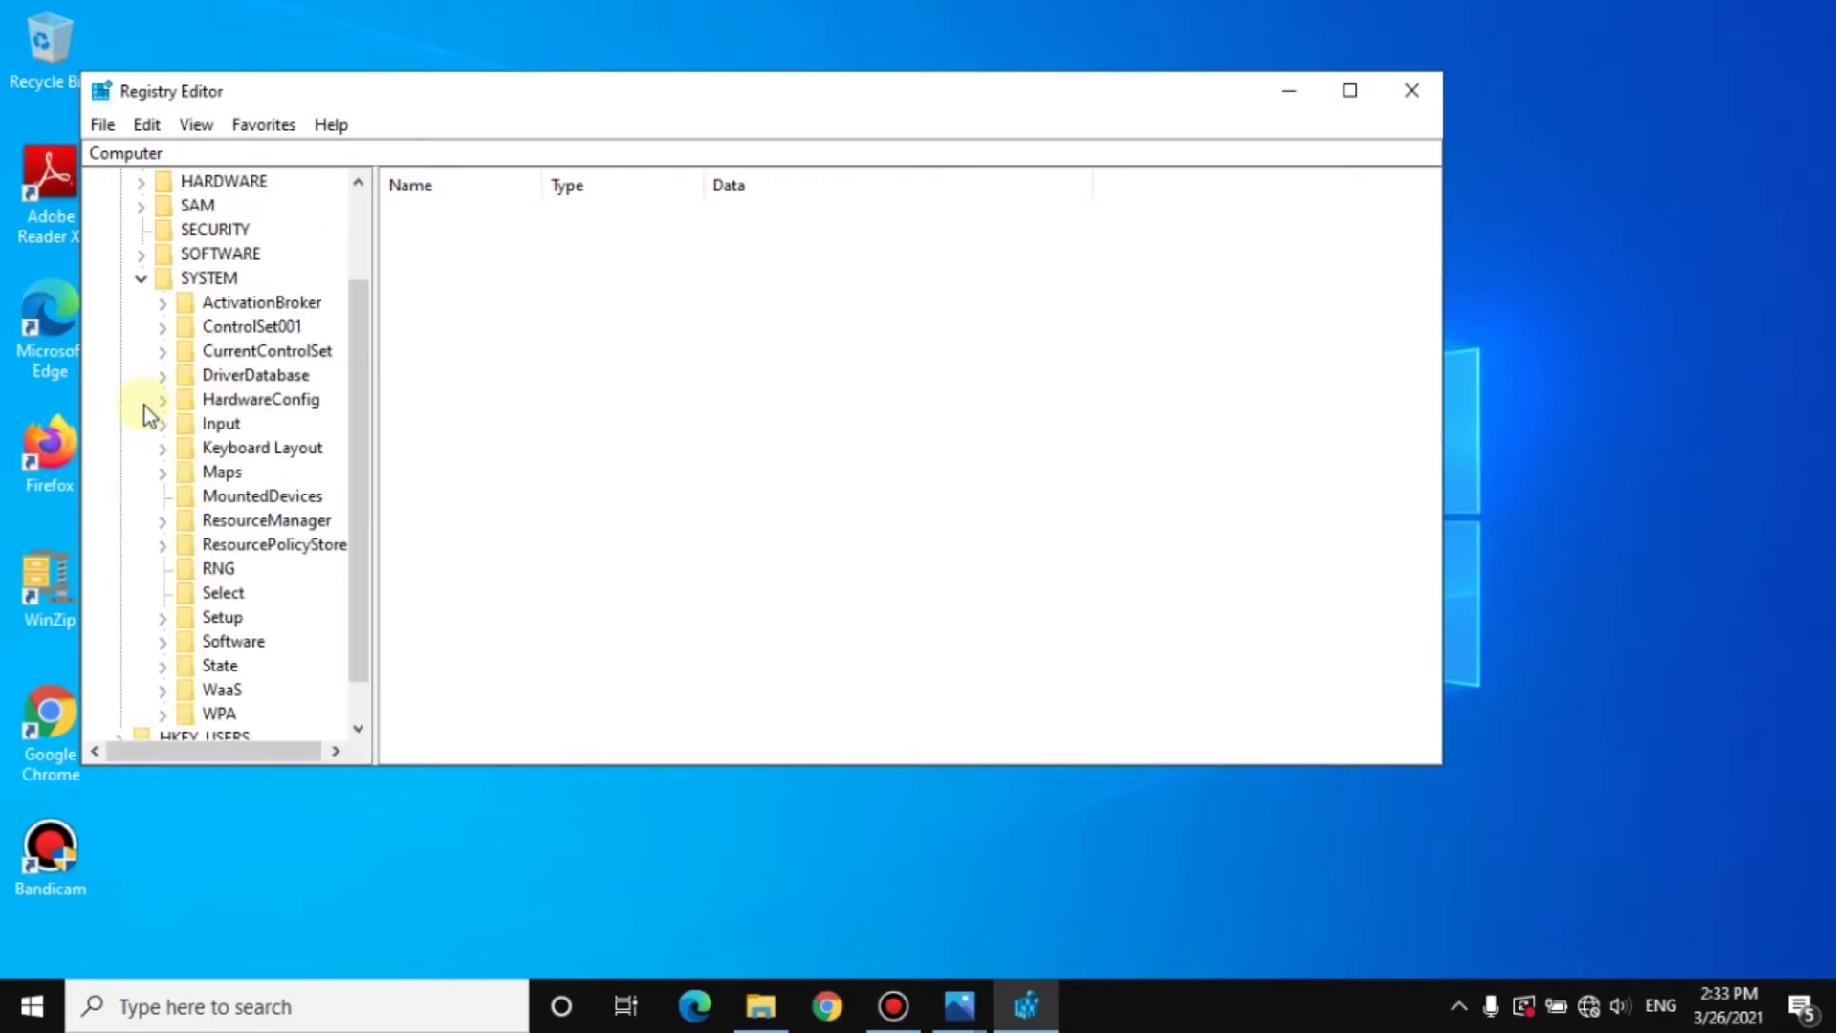
{"action": "left_click_drag", "start_coordinate": [373, 380], "coordinate": [475, 394]}
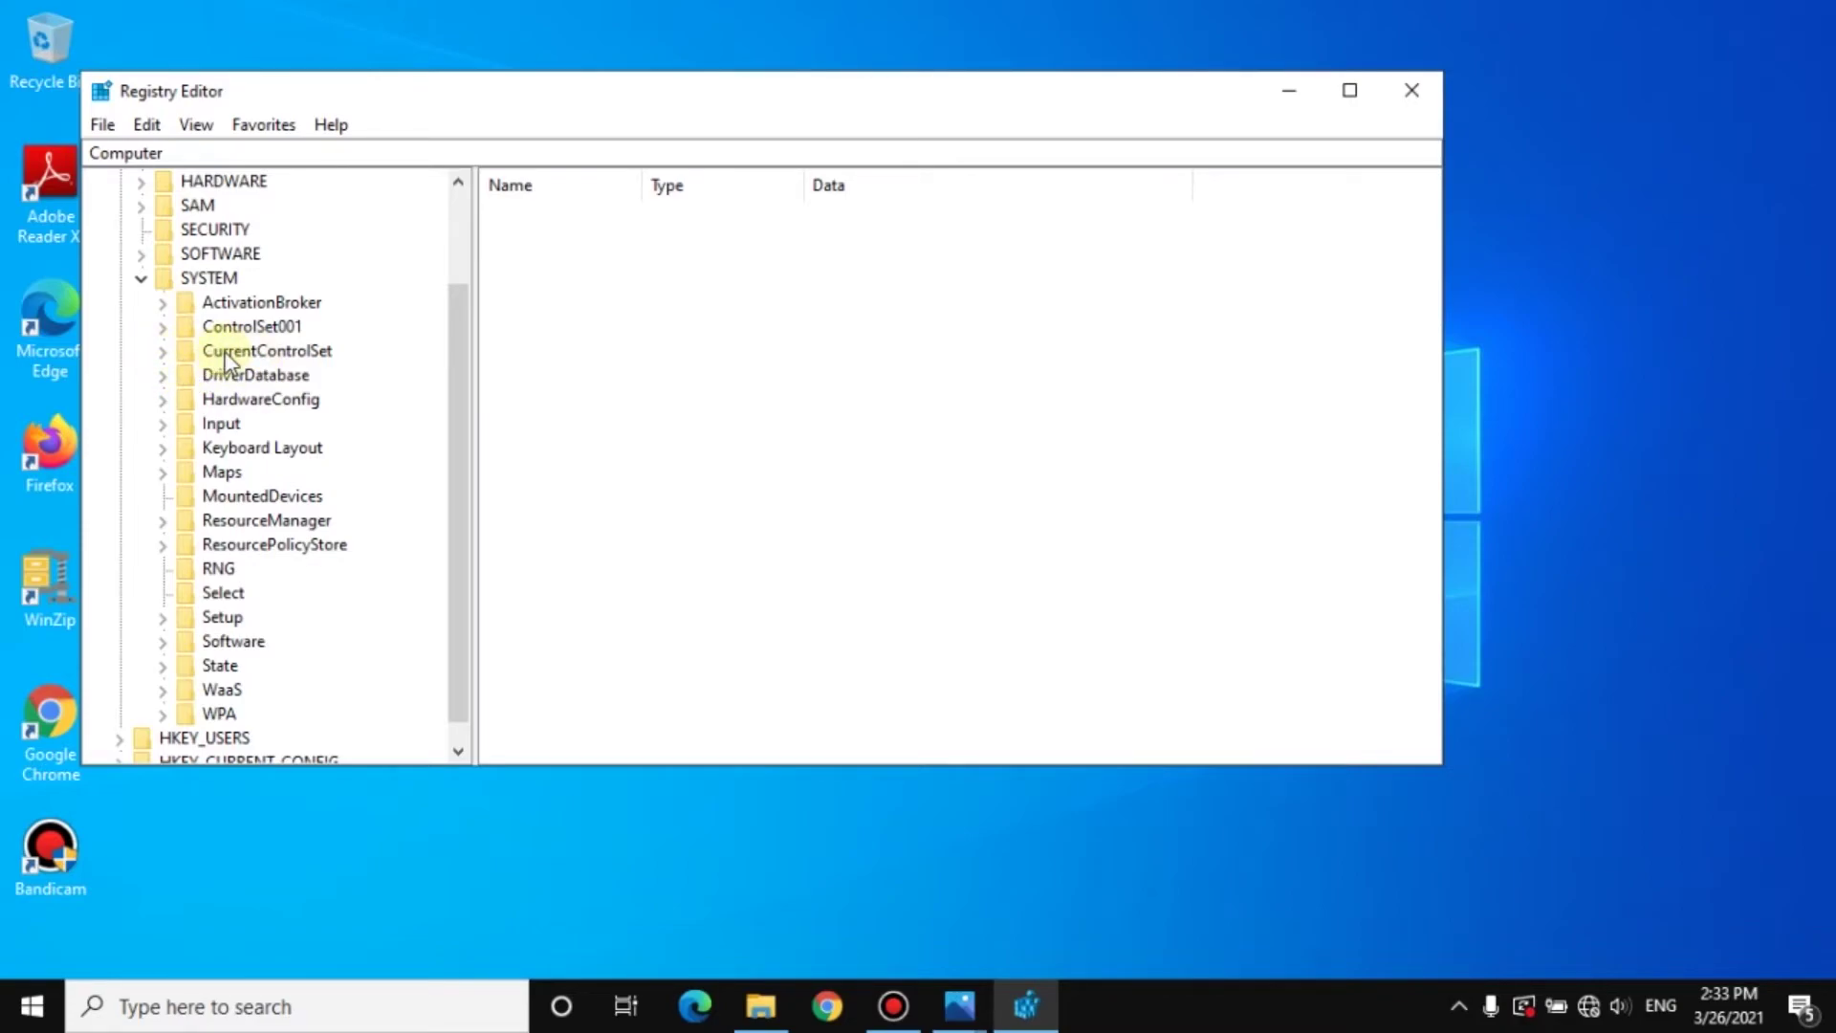
{"action": "left_click", "coordinate": [164, 352]}
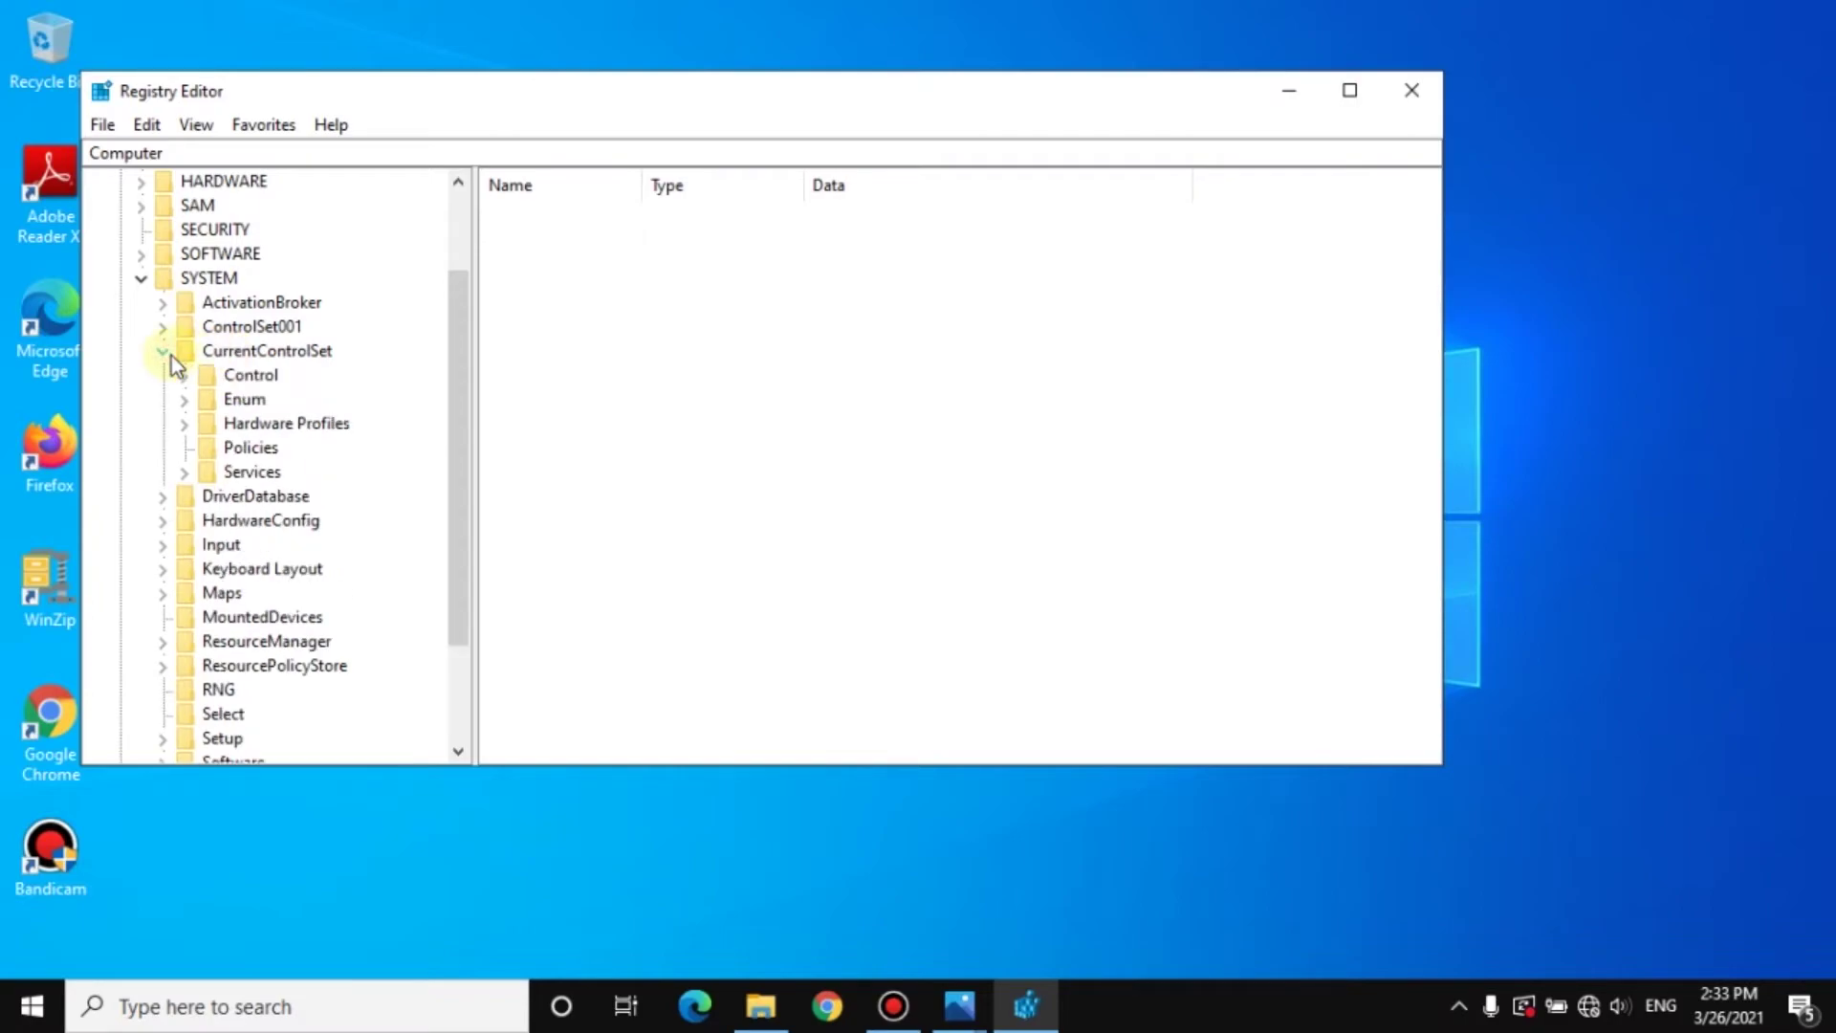
{"action": "left_click", "coordinate": [213, 473]}
{"action": "left_click", "coordinate": [184, 473]}
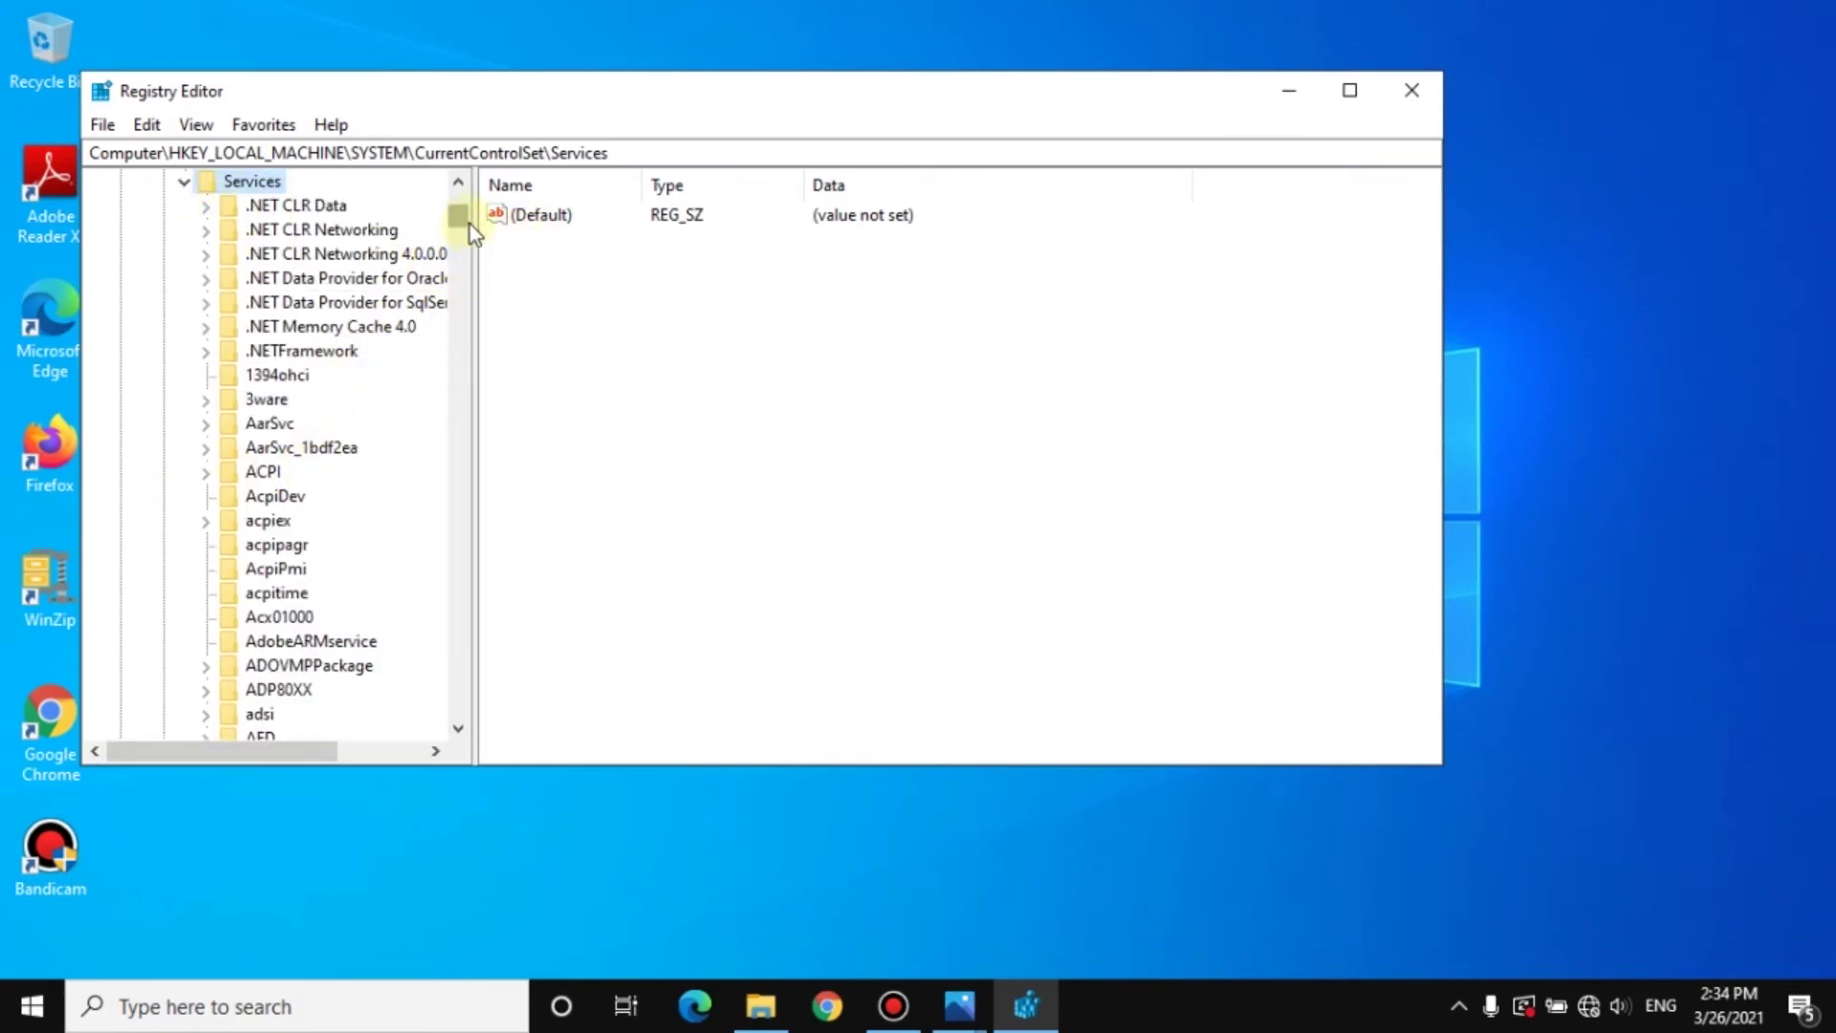
{"action": "left_click_drag", "start_coordinate": [459, 215], "coordinate": [481, 691]}
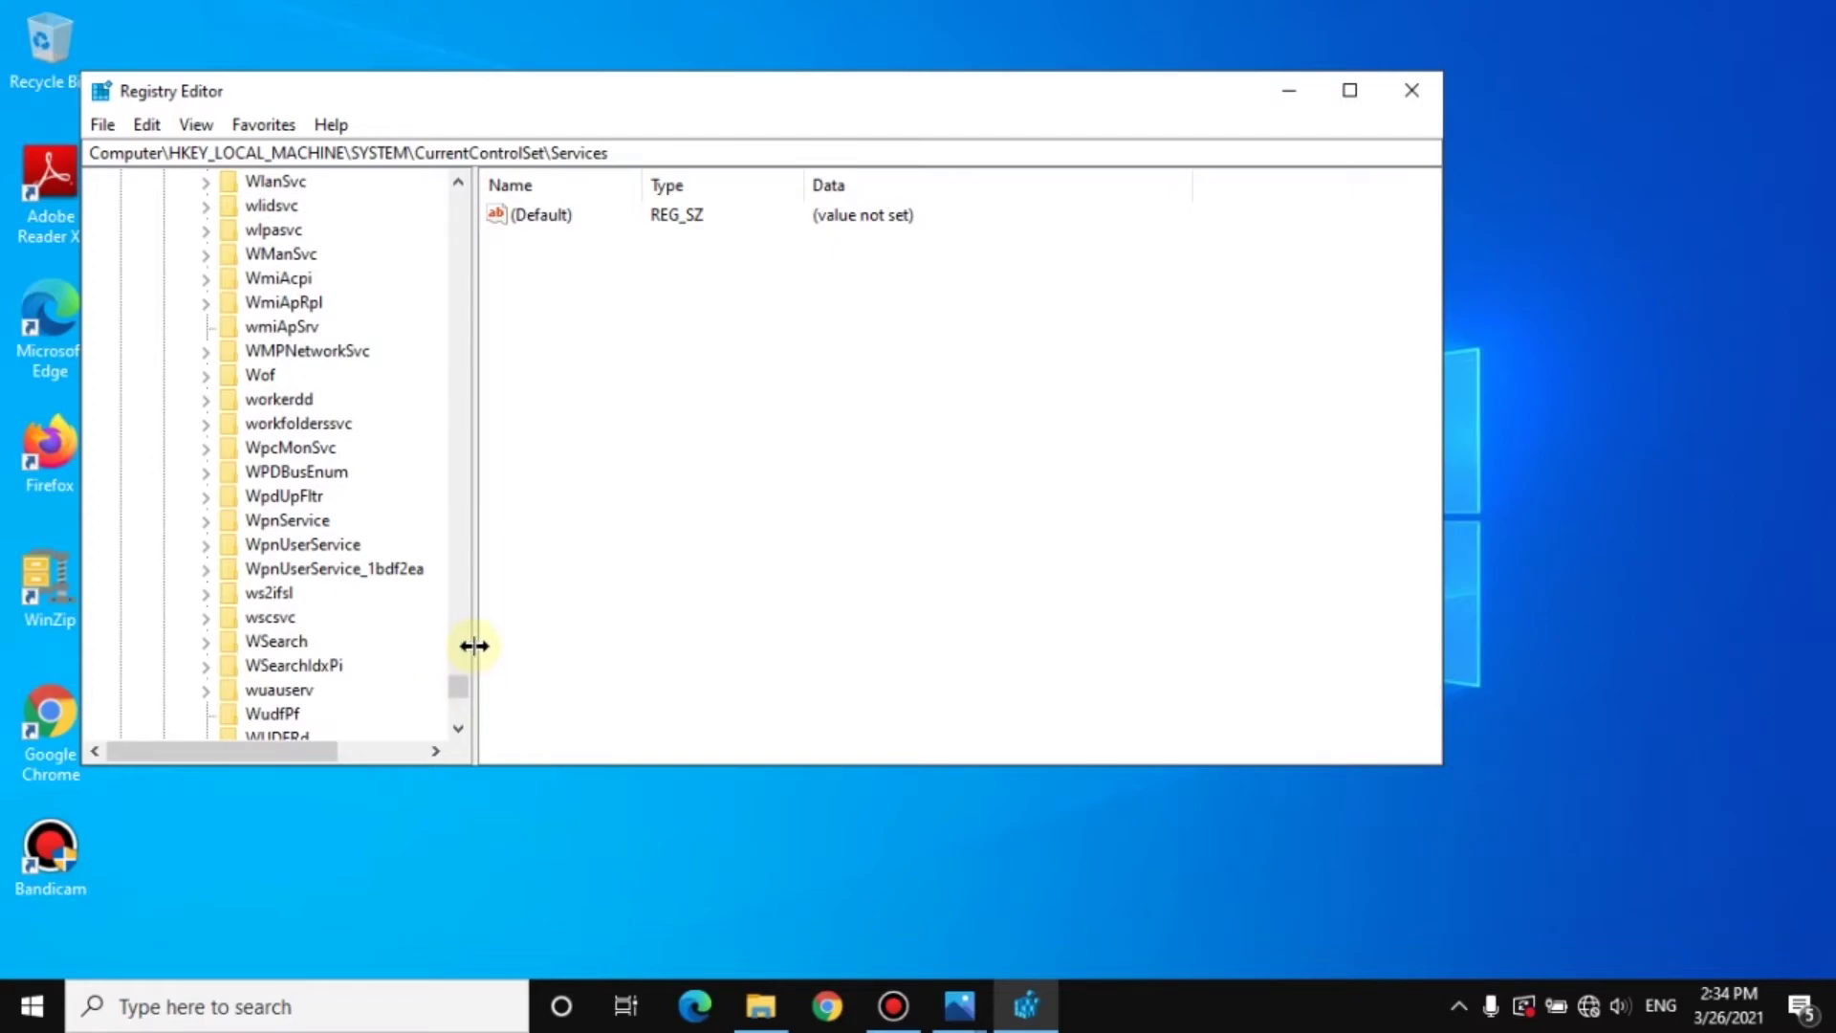
{"action": "left_click", "coordinate": [283, 695]}
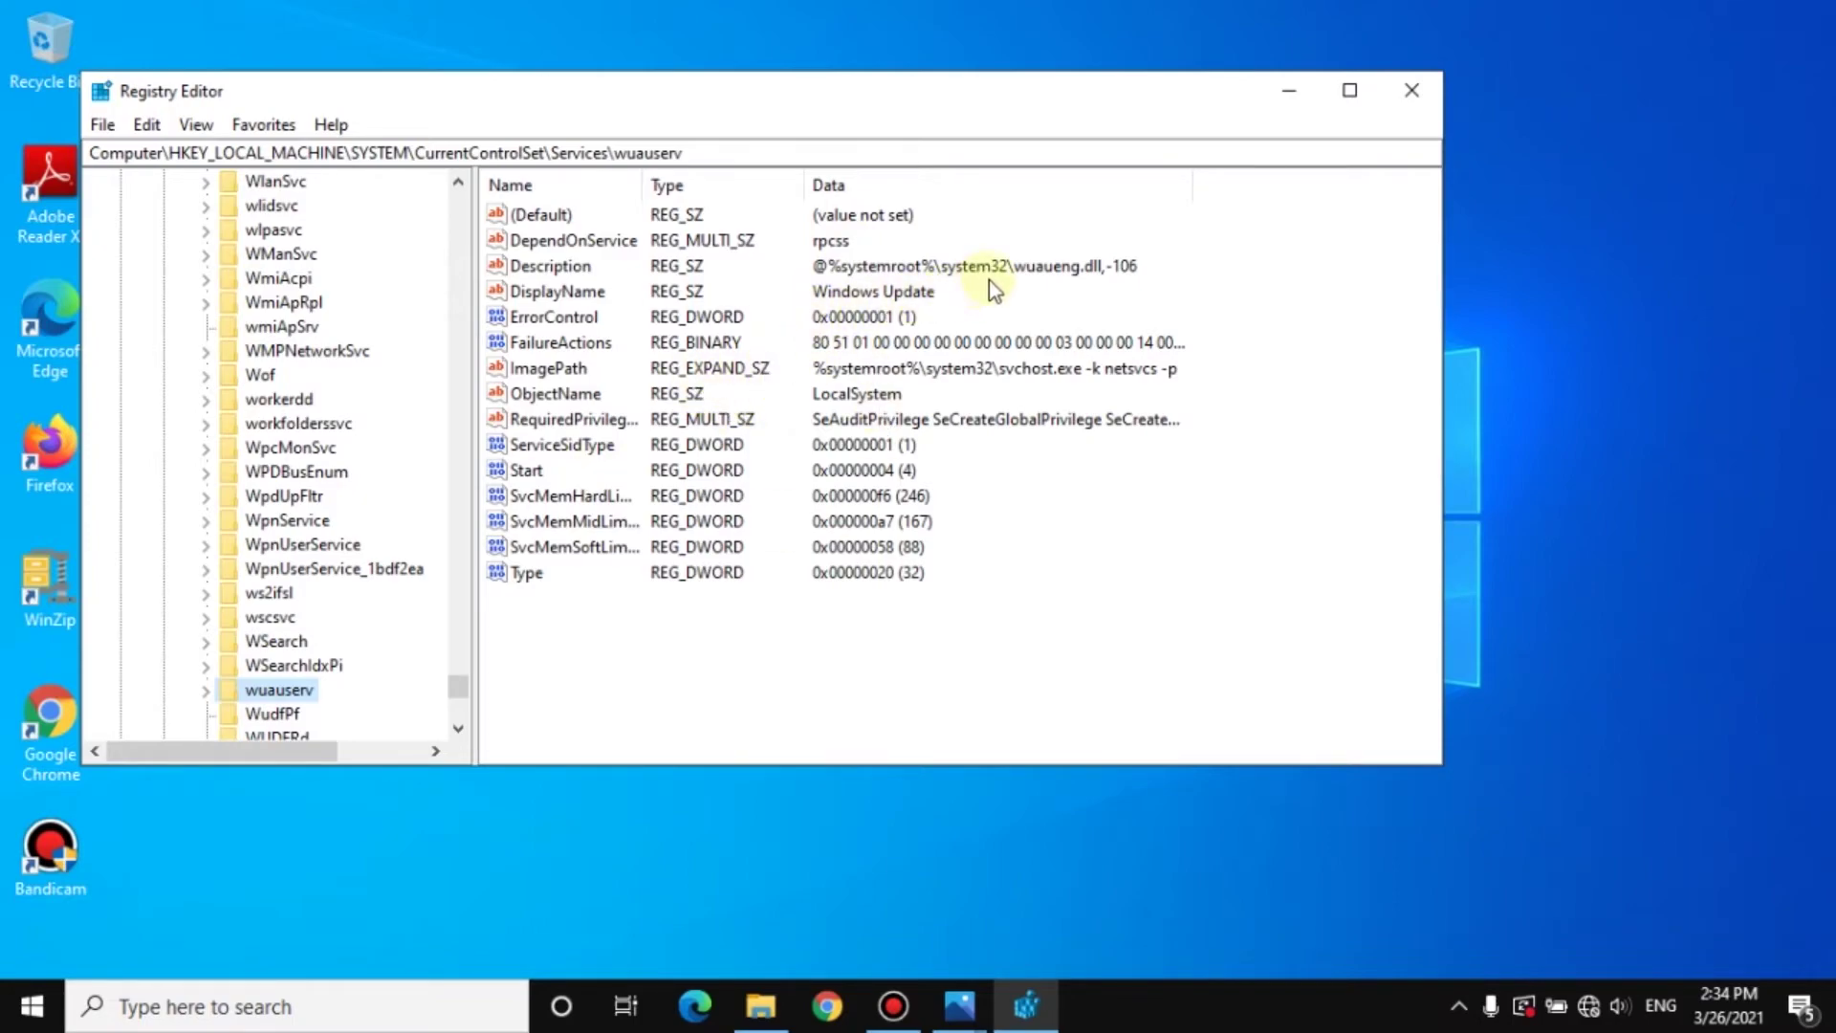
Step: Set the data of wuauserv's DependOnService value to rpcssX and save it
{"action": "left_click", "coordinate": [558, 243]}
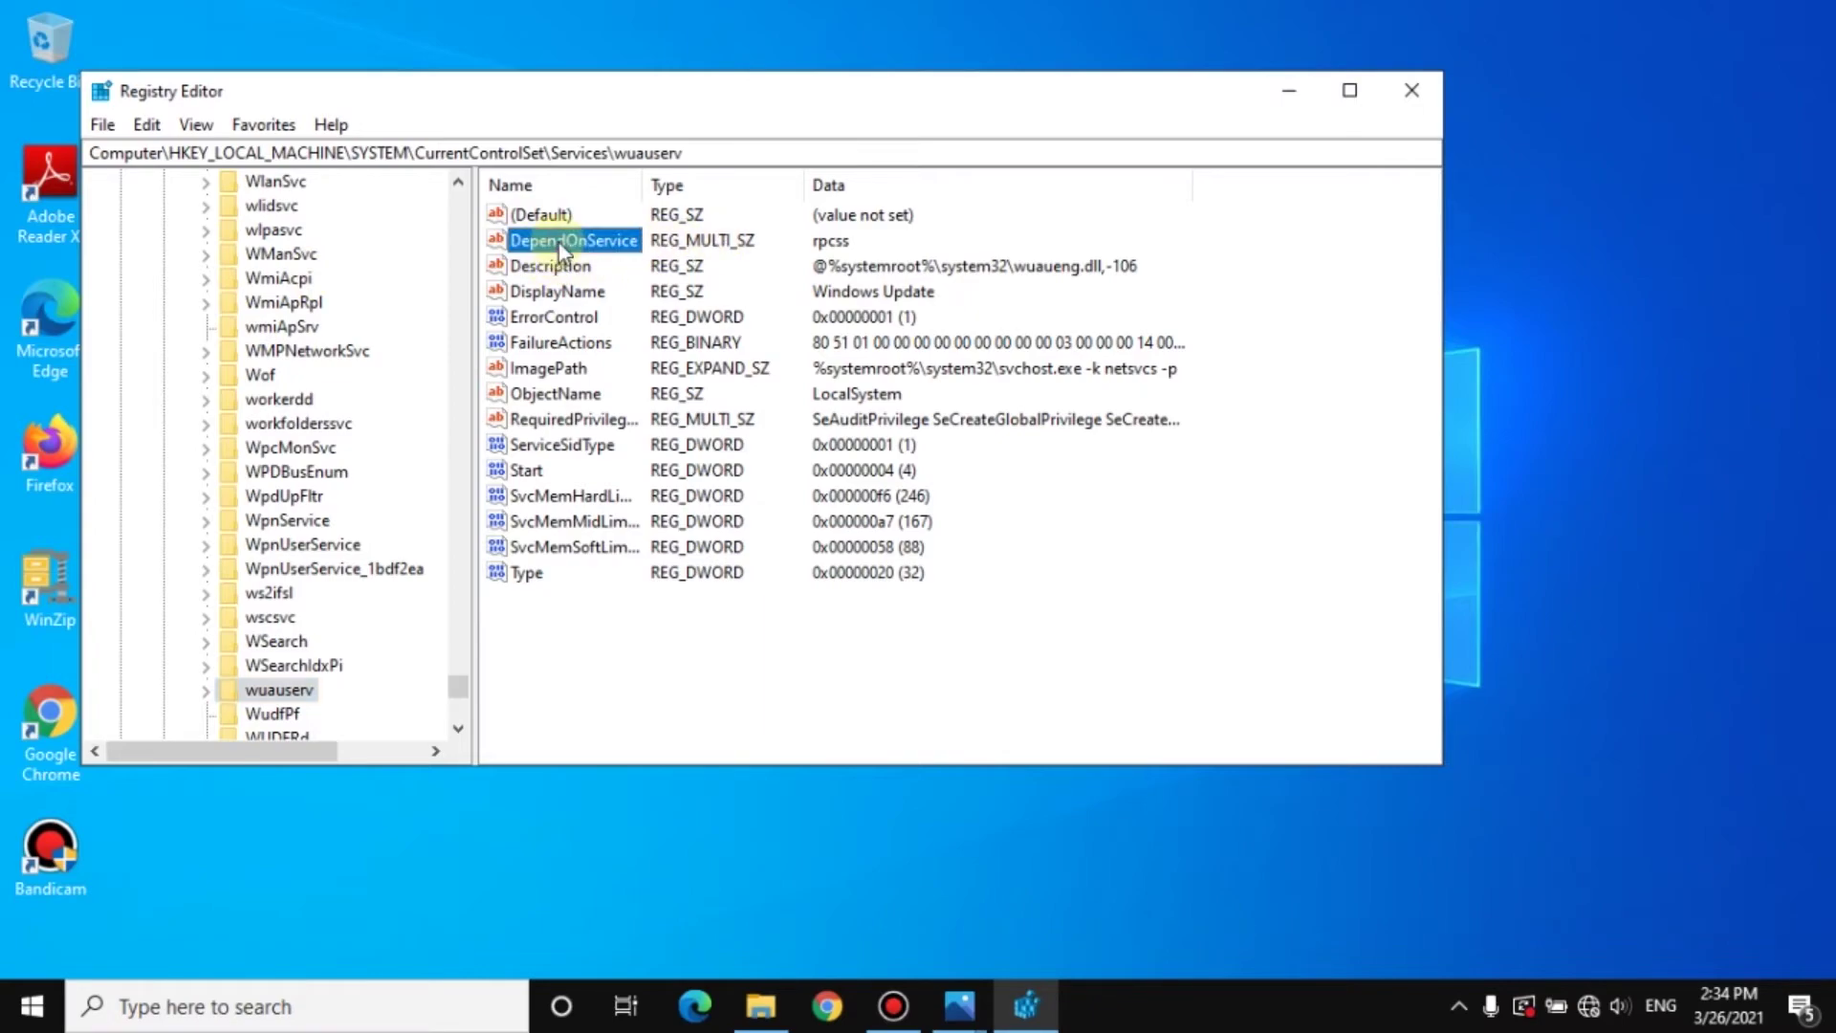
{"action": "double_click", "coordinate": [558, 243]}
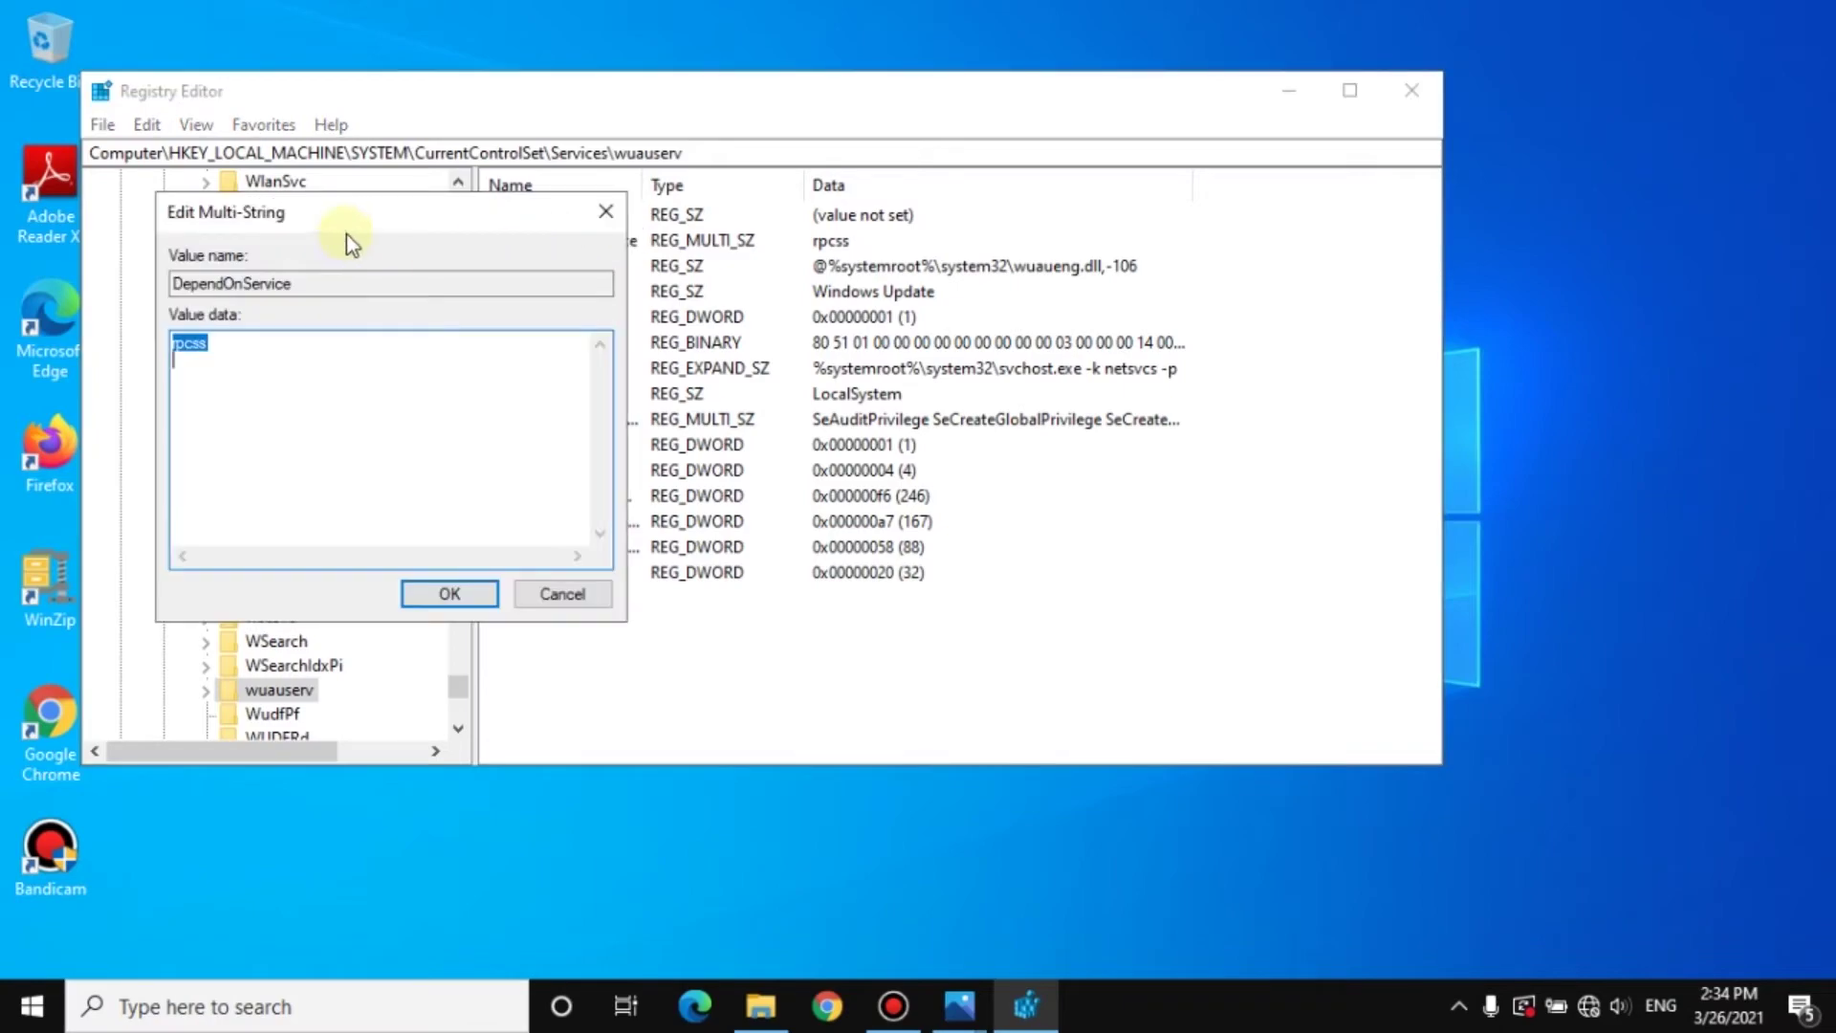
{"action": "left_click_drag", "start_coordinate": [354, 223], "coordinate": [546, 210]}
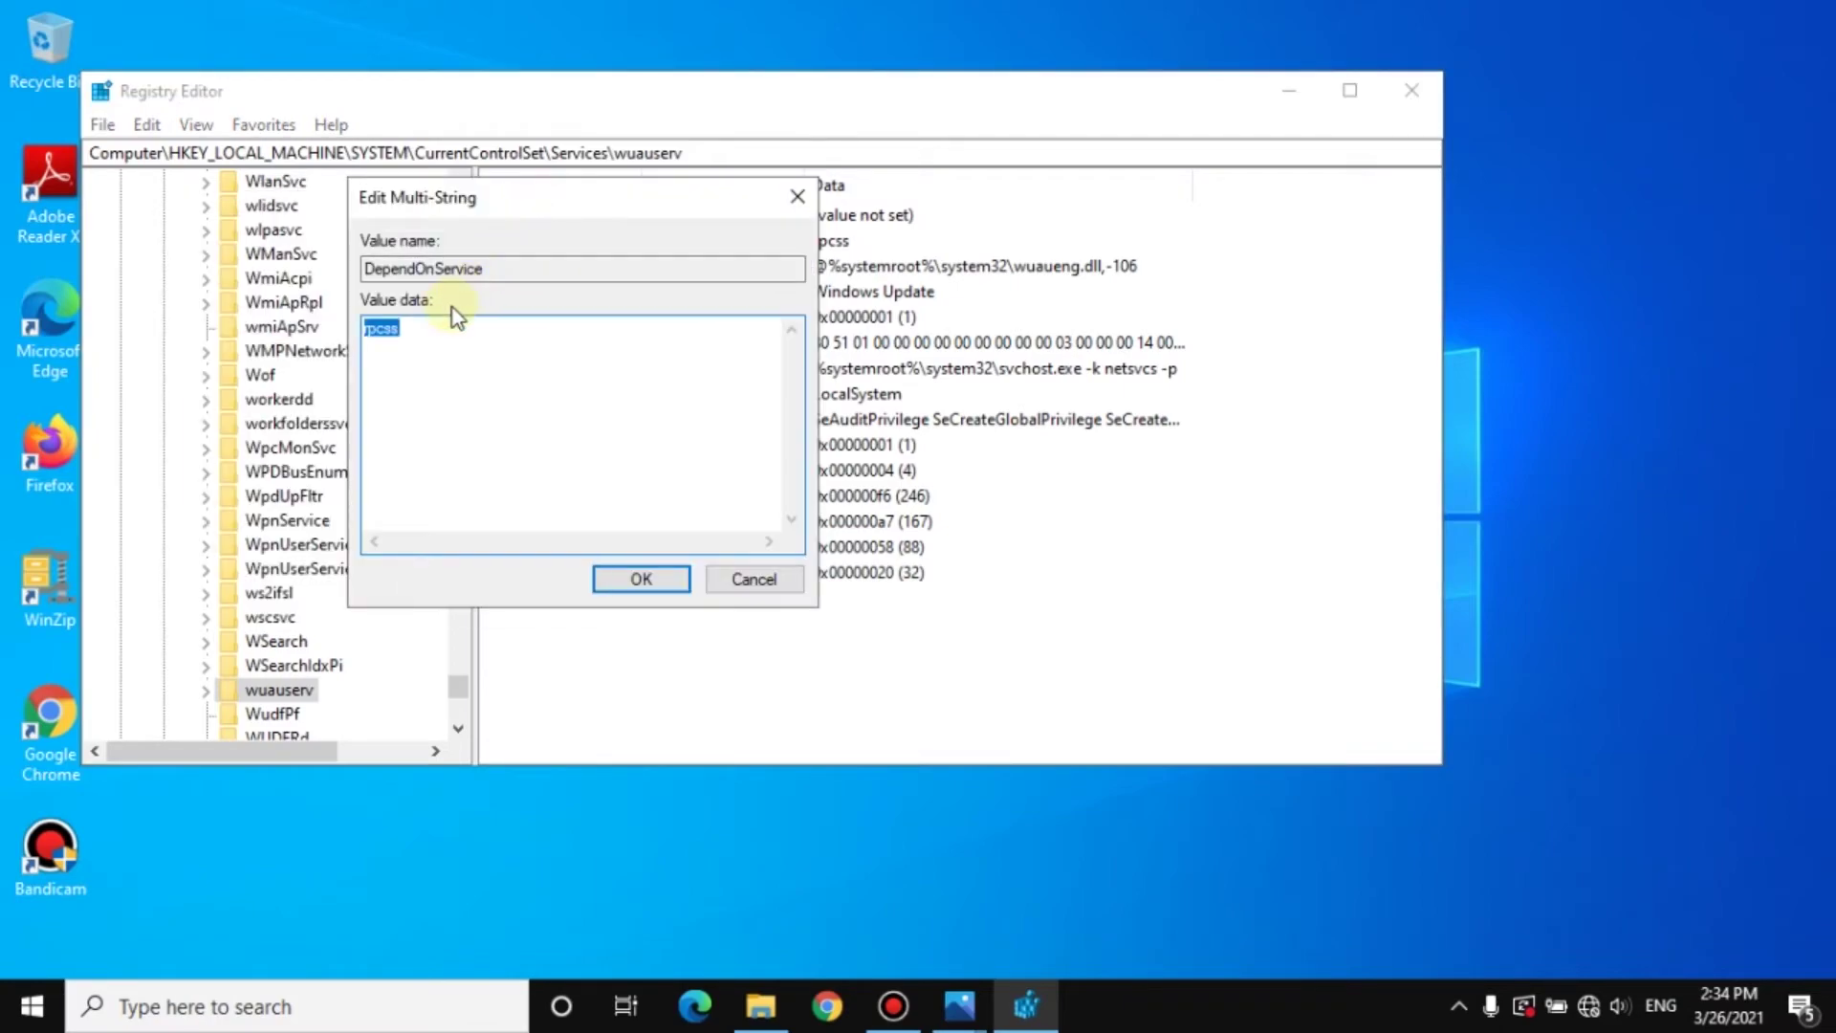
{"action": "left_click", "coordinate": [433, 325]}
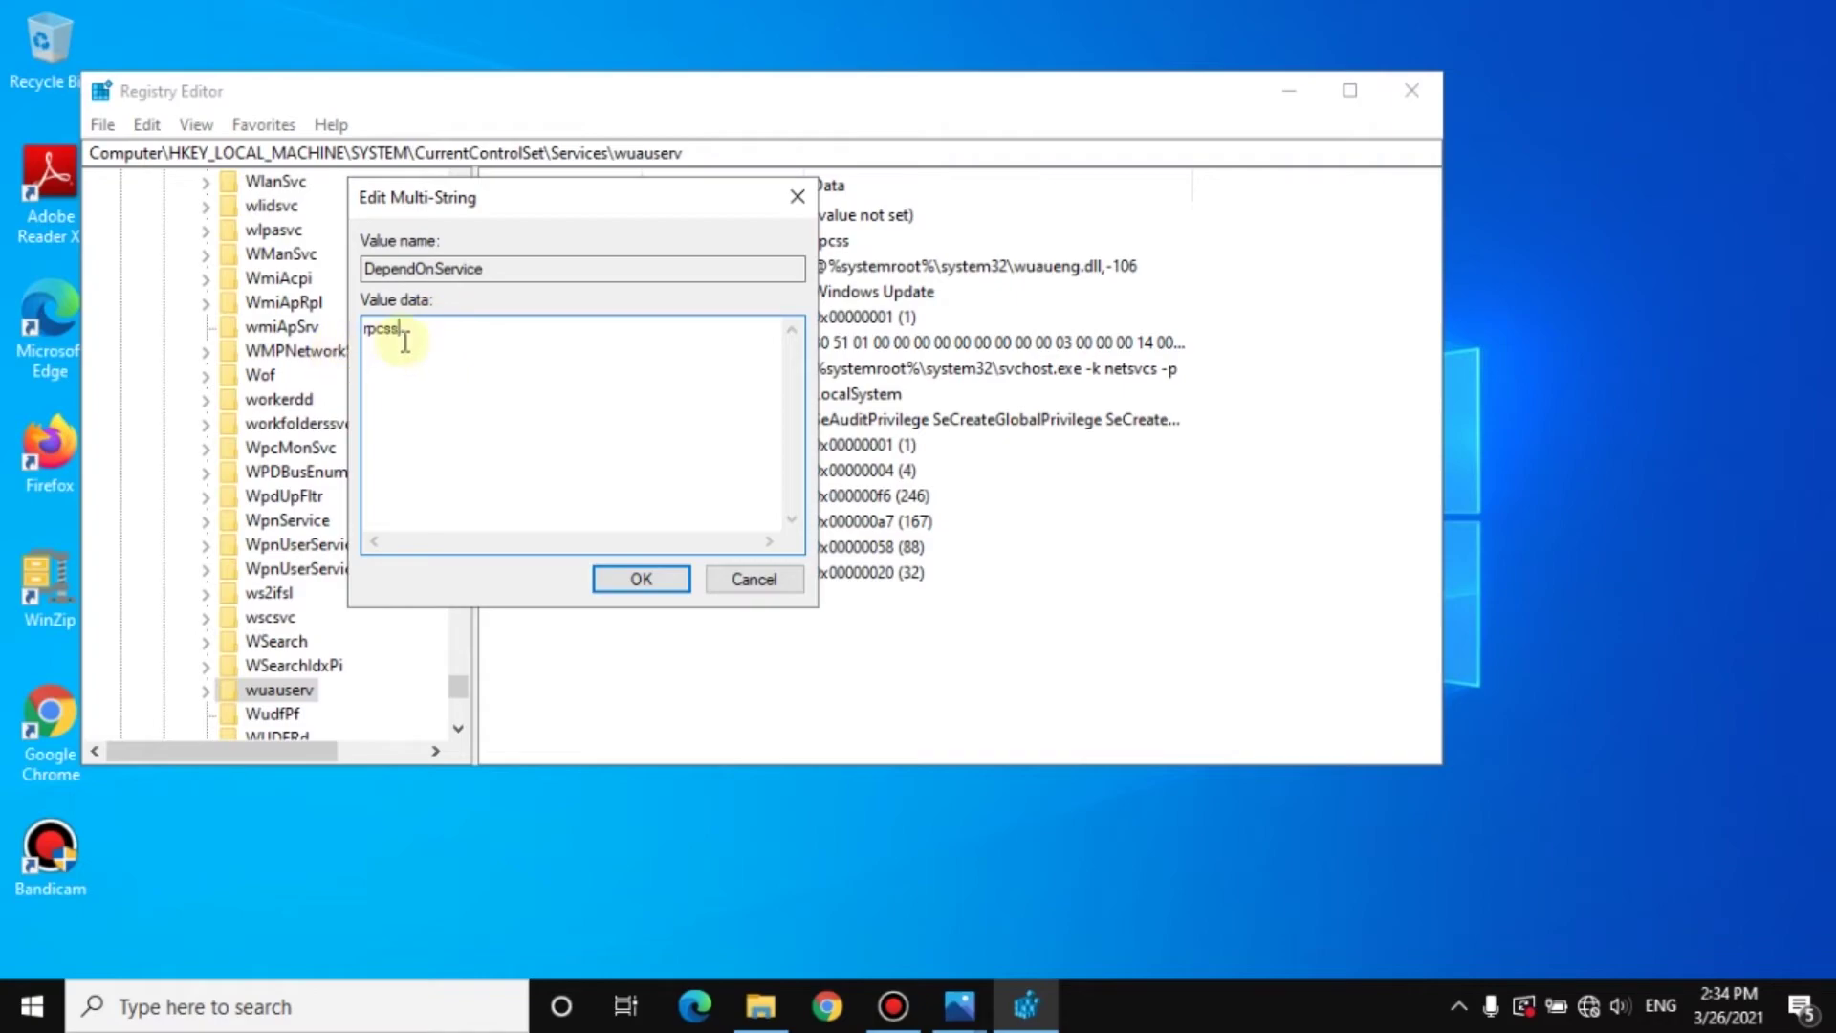
{"action": "type", "text": "123"}
{"action": "key", "text": "BackSpace"}
{"action": "key", "text": "BackSpace"}
{"action": "key", "text": "BackSpace"}
{"action": "type", "text": "X"}
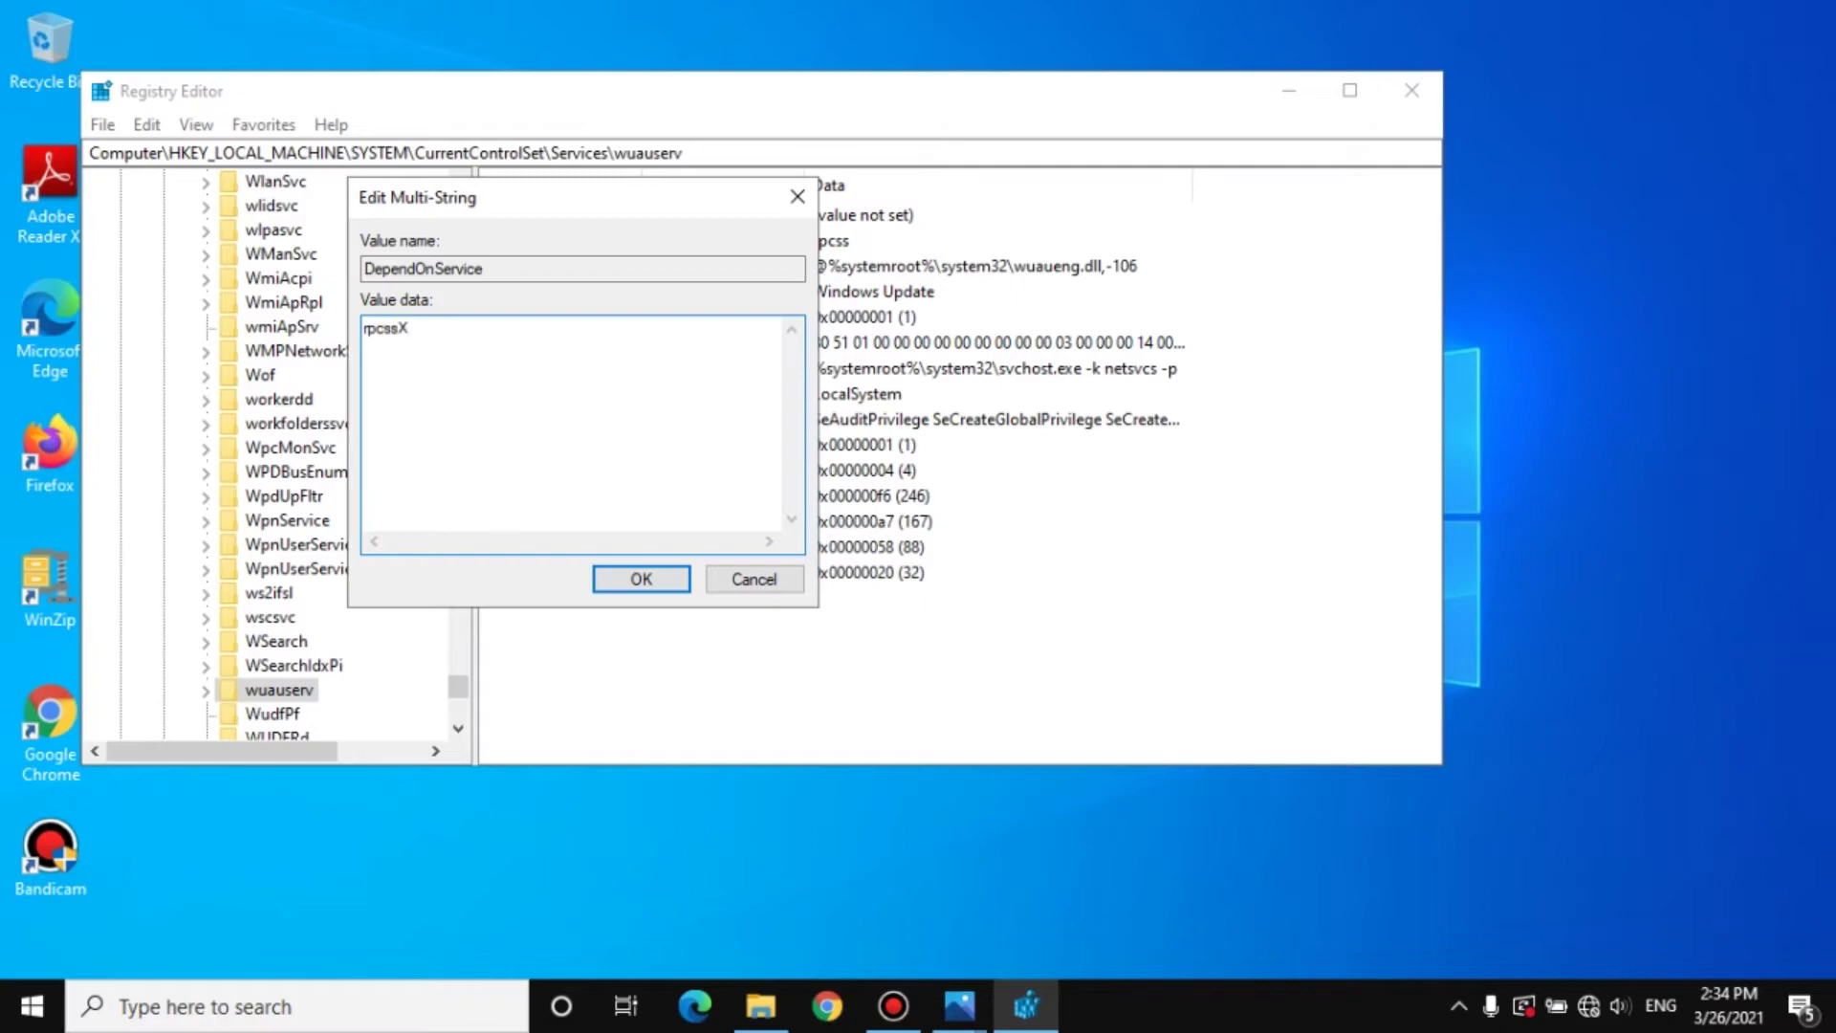
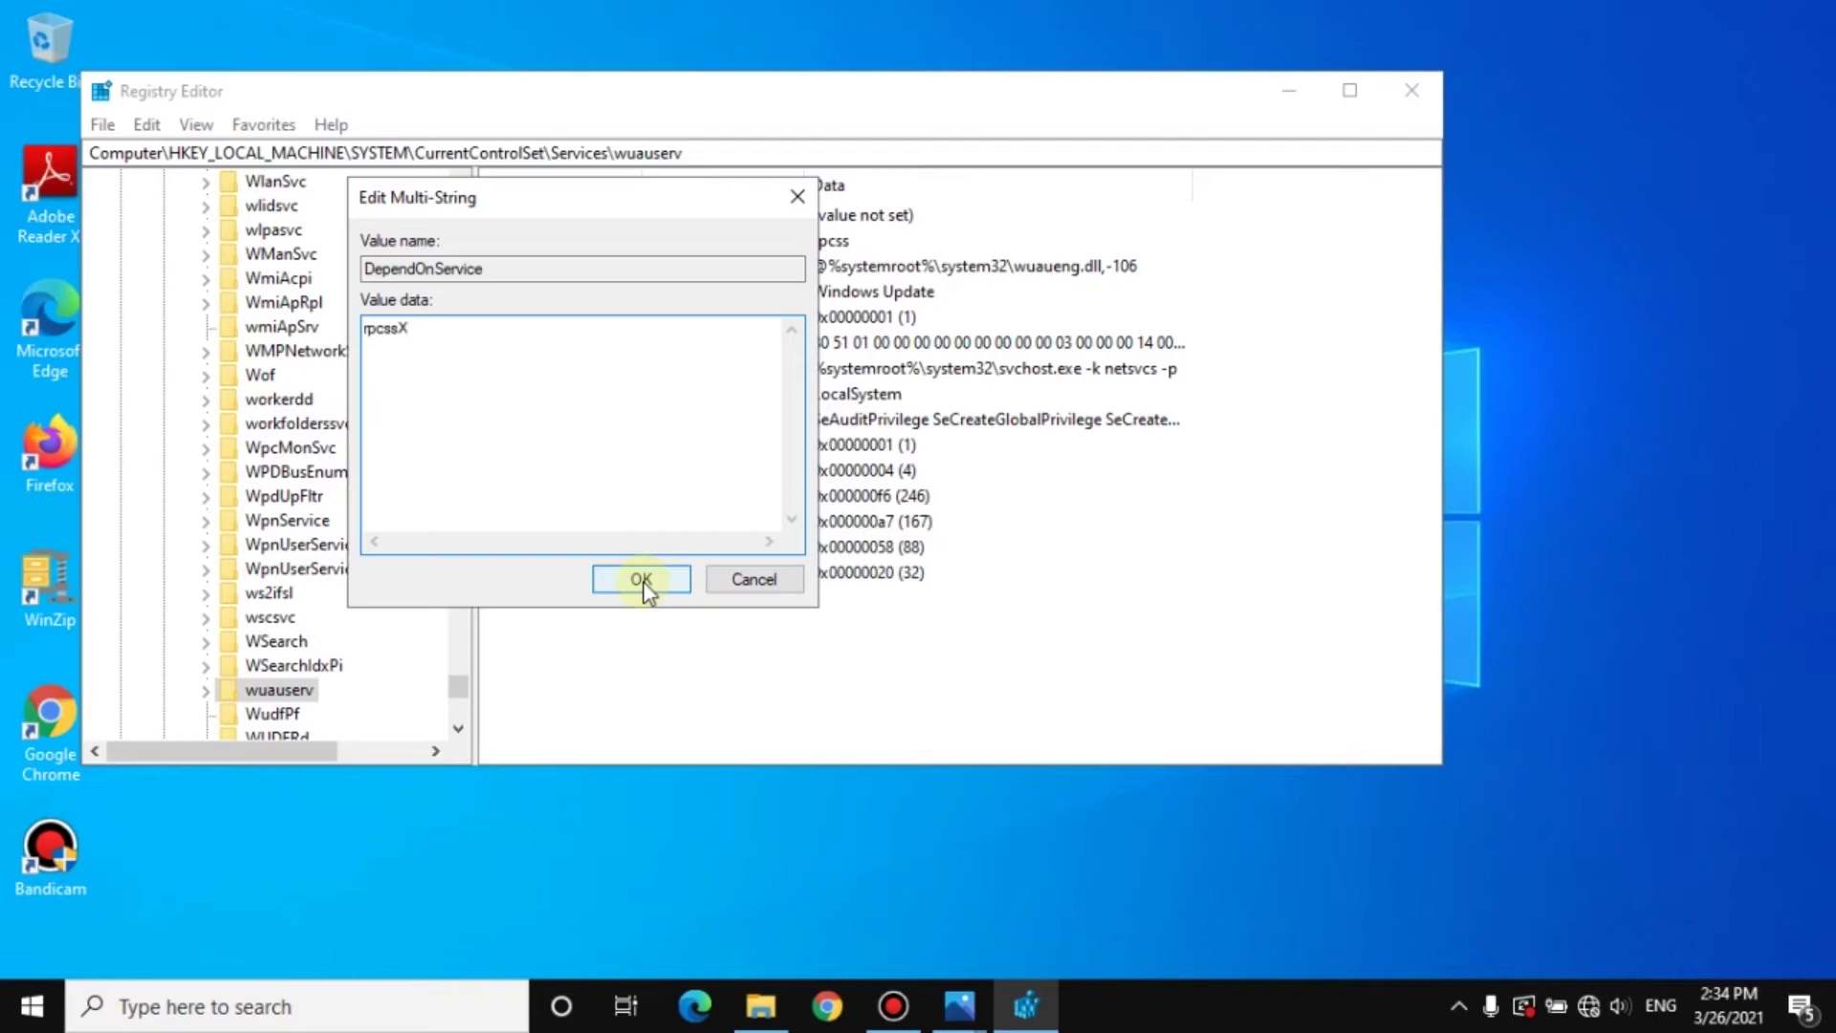
{"action": "left_click", "coordinate": [641, 580]}
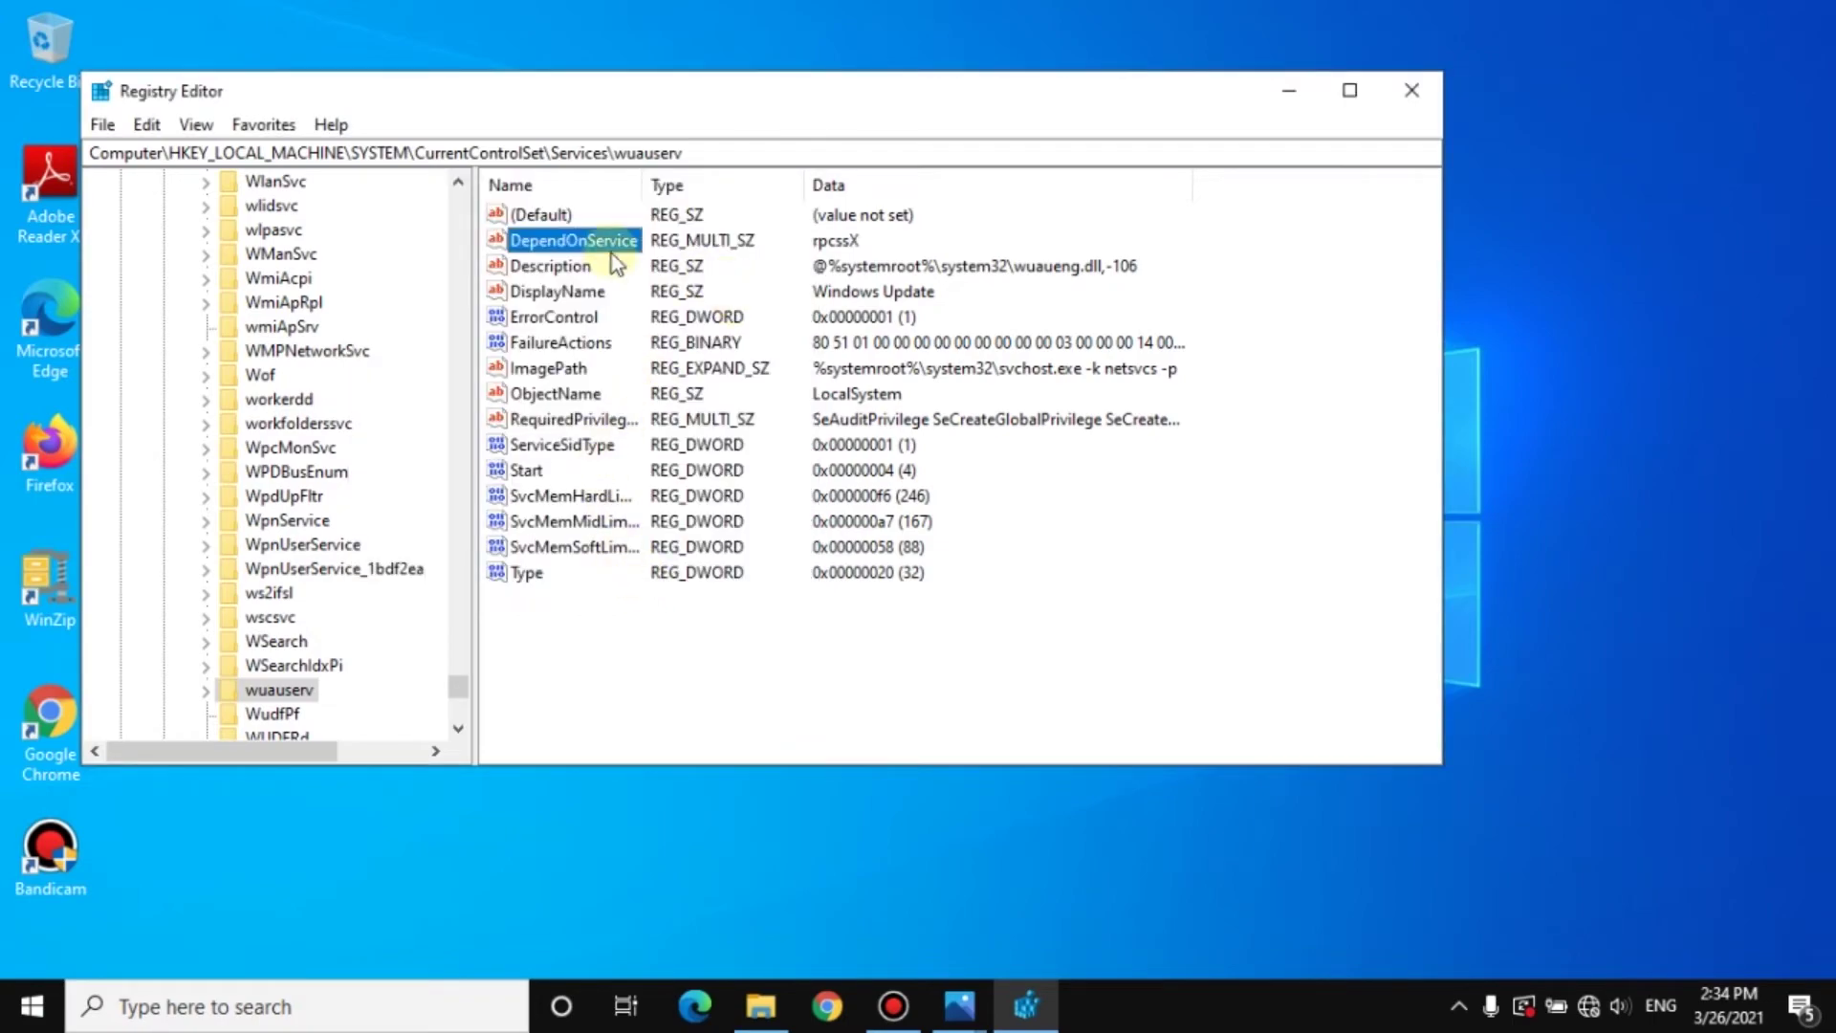
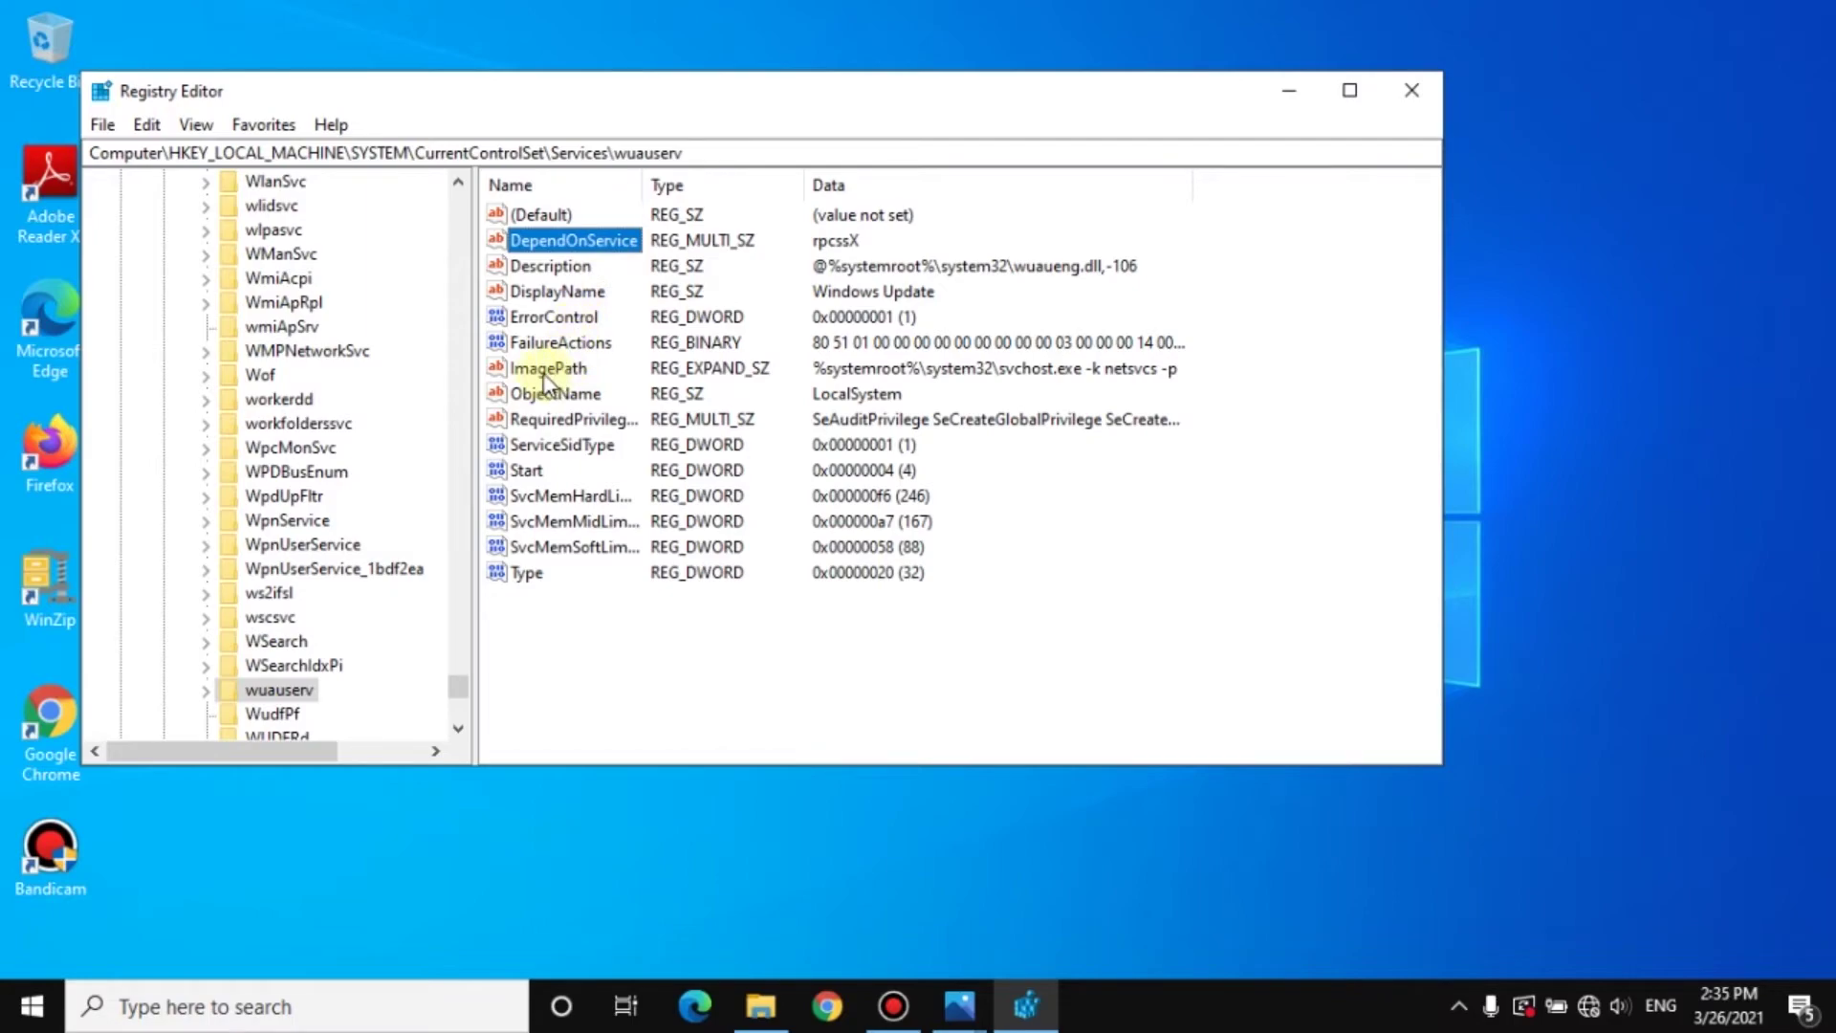
Step: Change the executable name in wuauserv's ImagePath value to svchostX.exe, save it and close the Registry Editor
{"action": "double_click", "coordinate": [543, 381]}
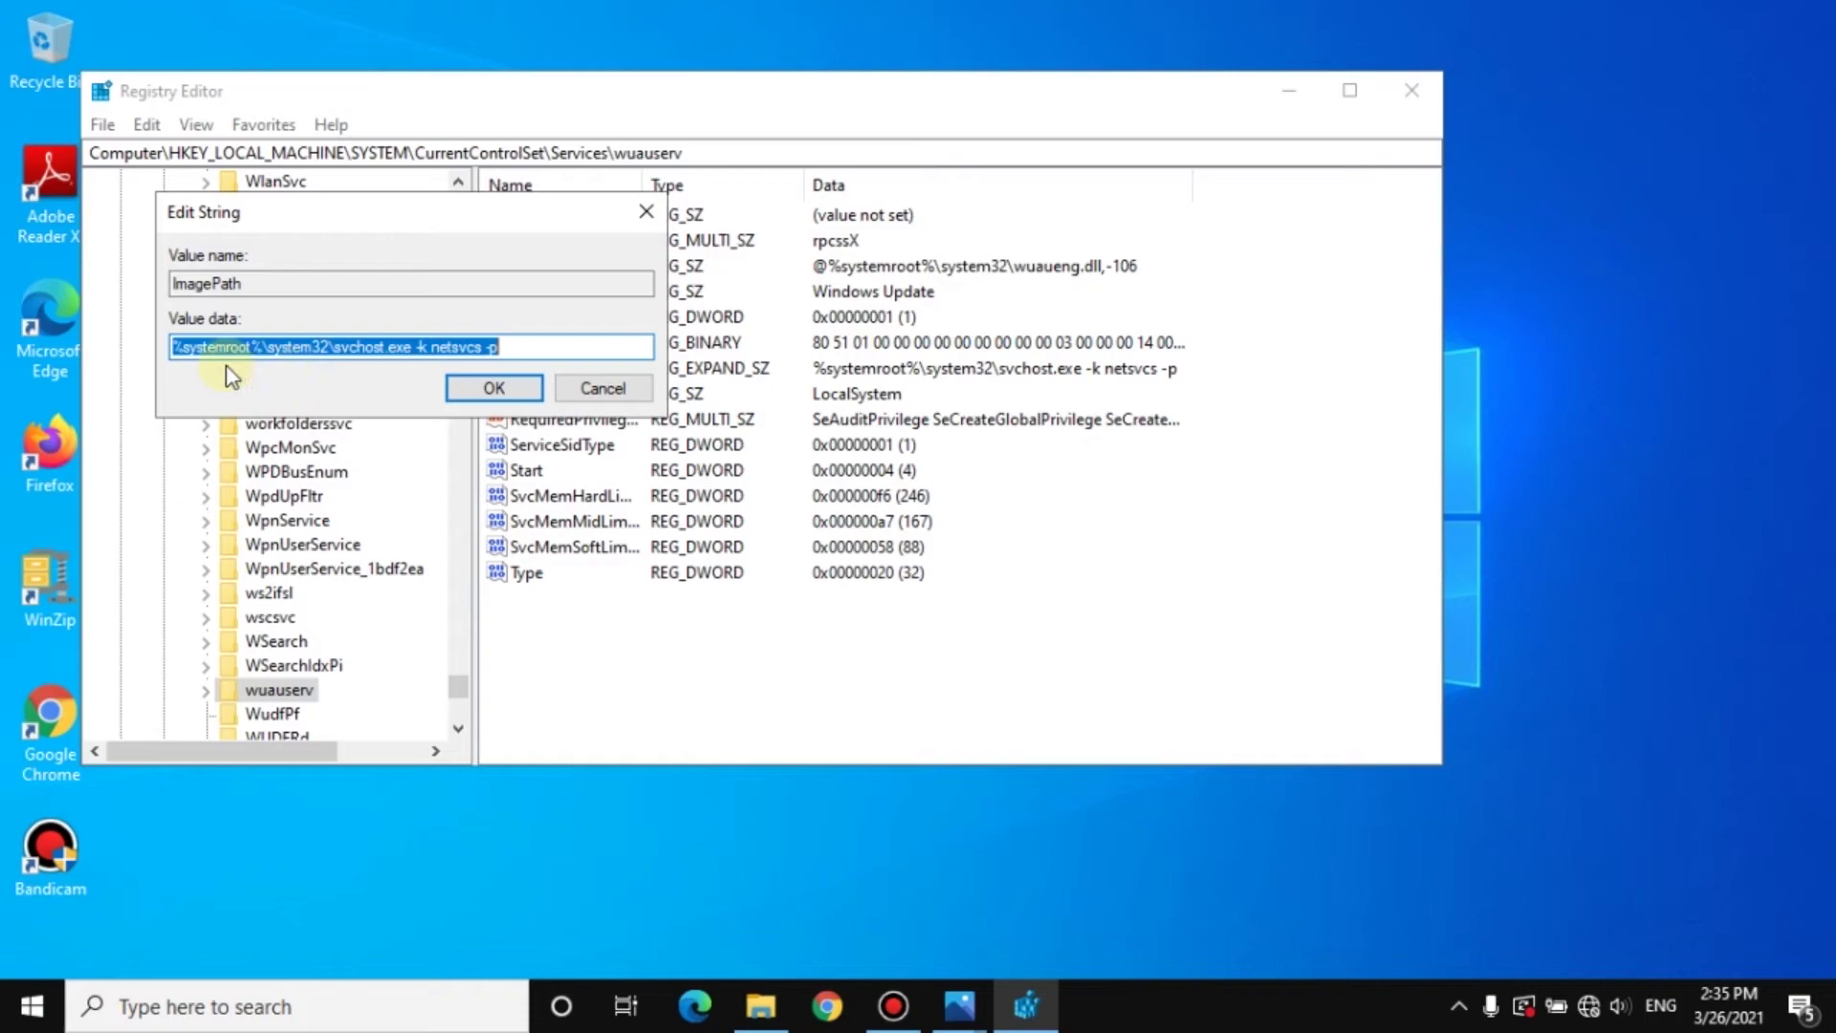
{"action": "left_click", "coordinate": [384, 348]}
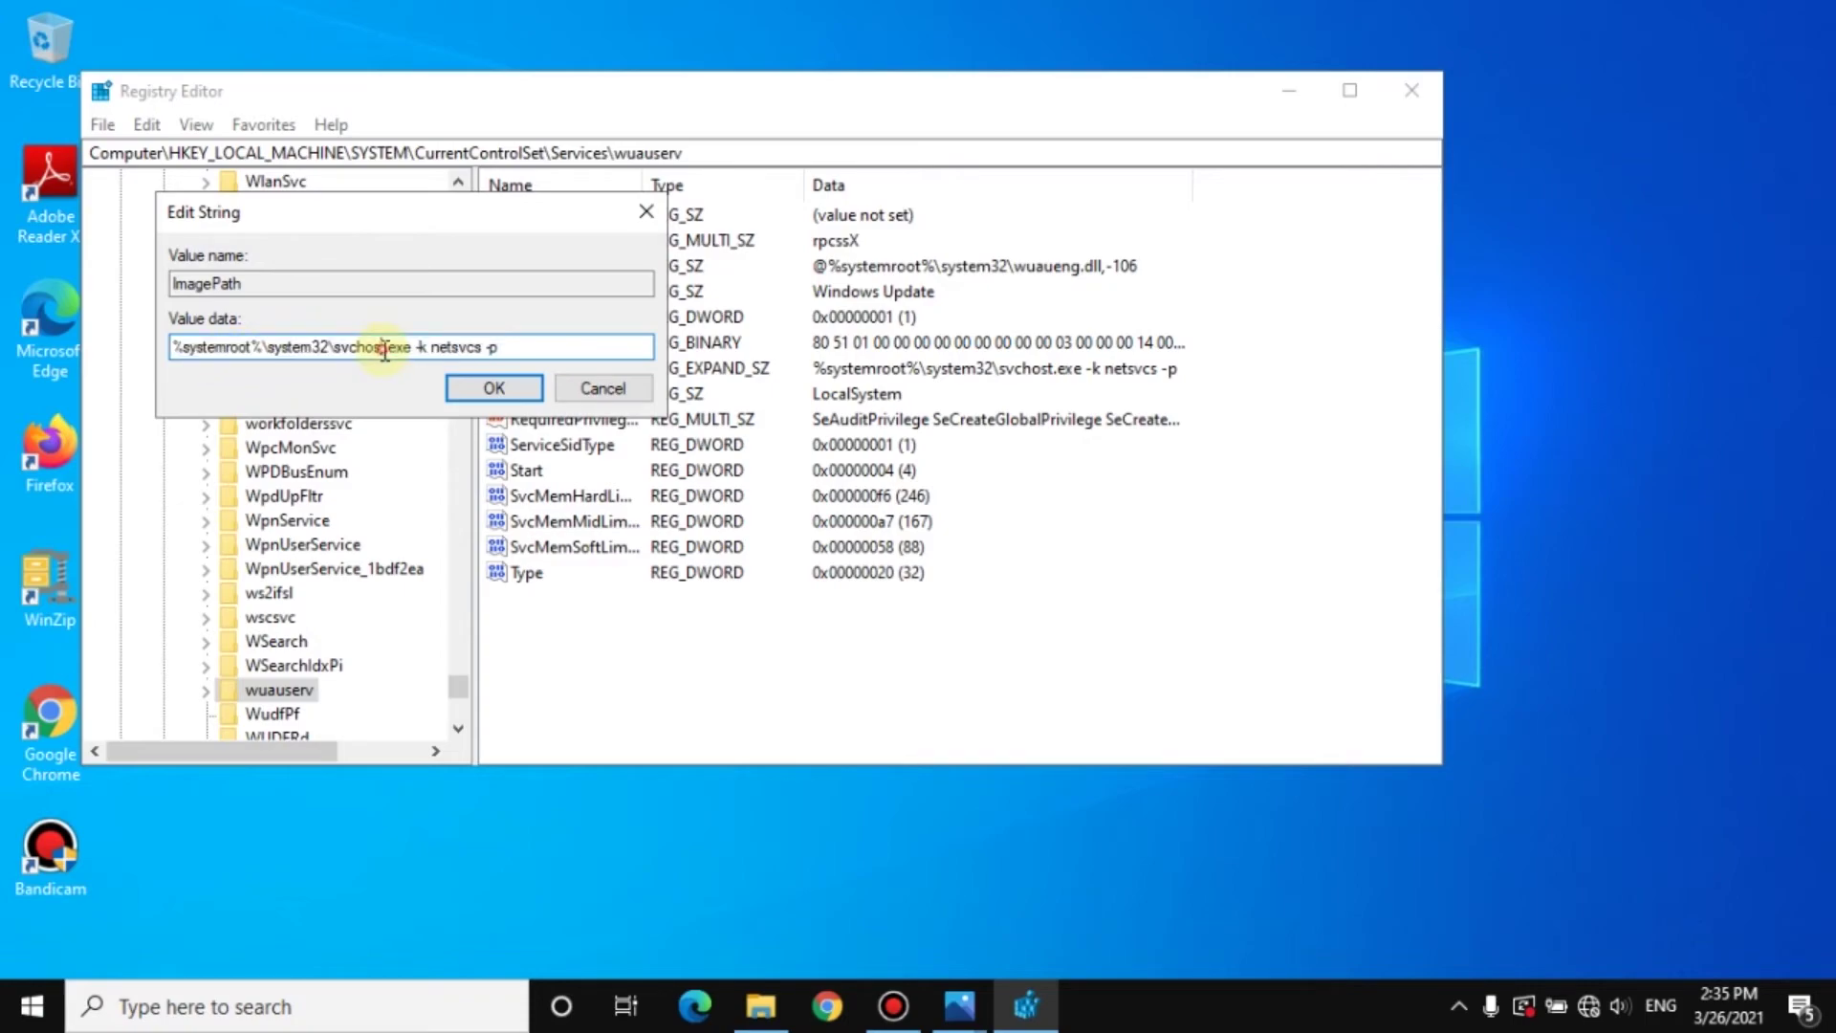
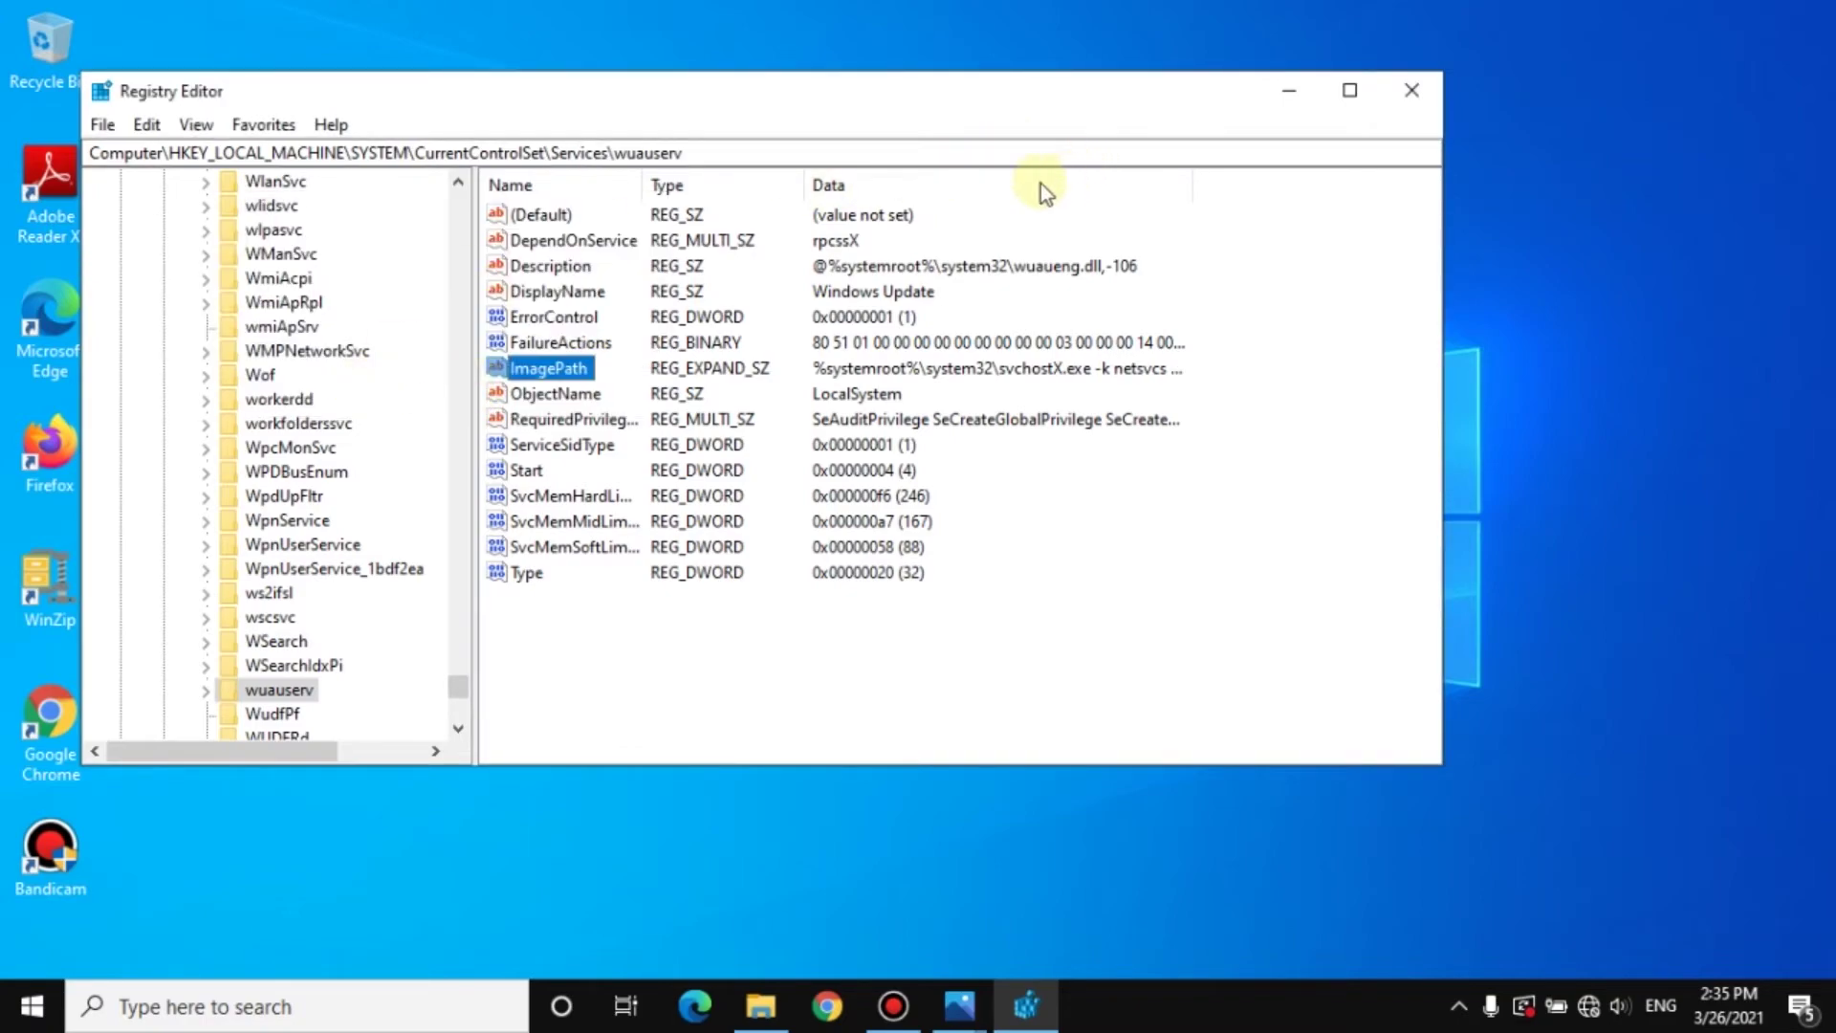
{"action": "left_click", "coordinate": [1412, 92]}
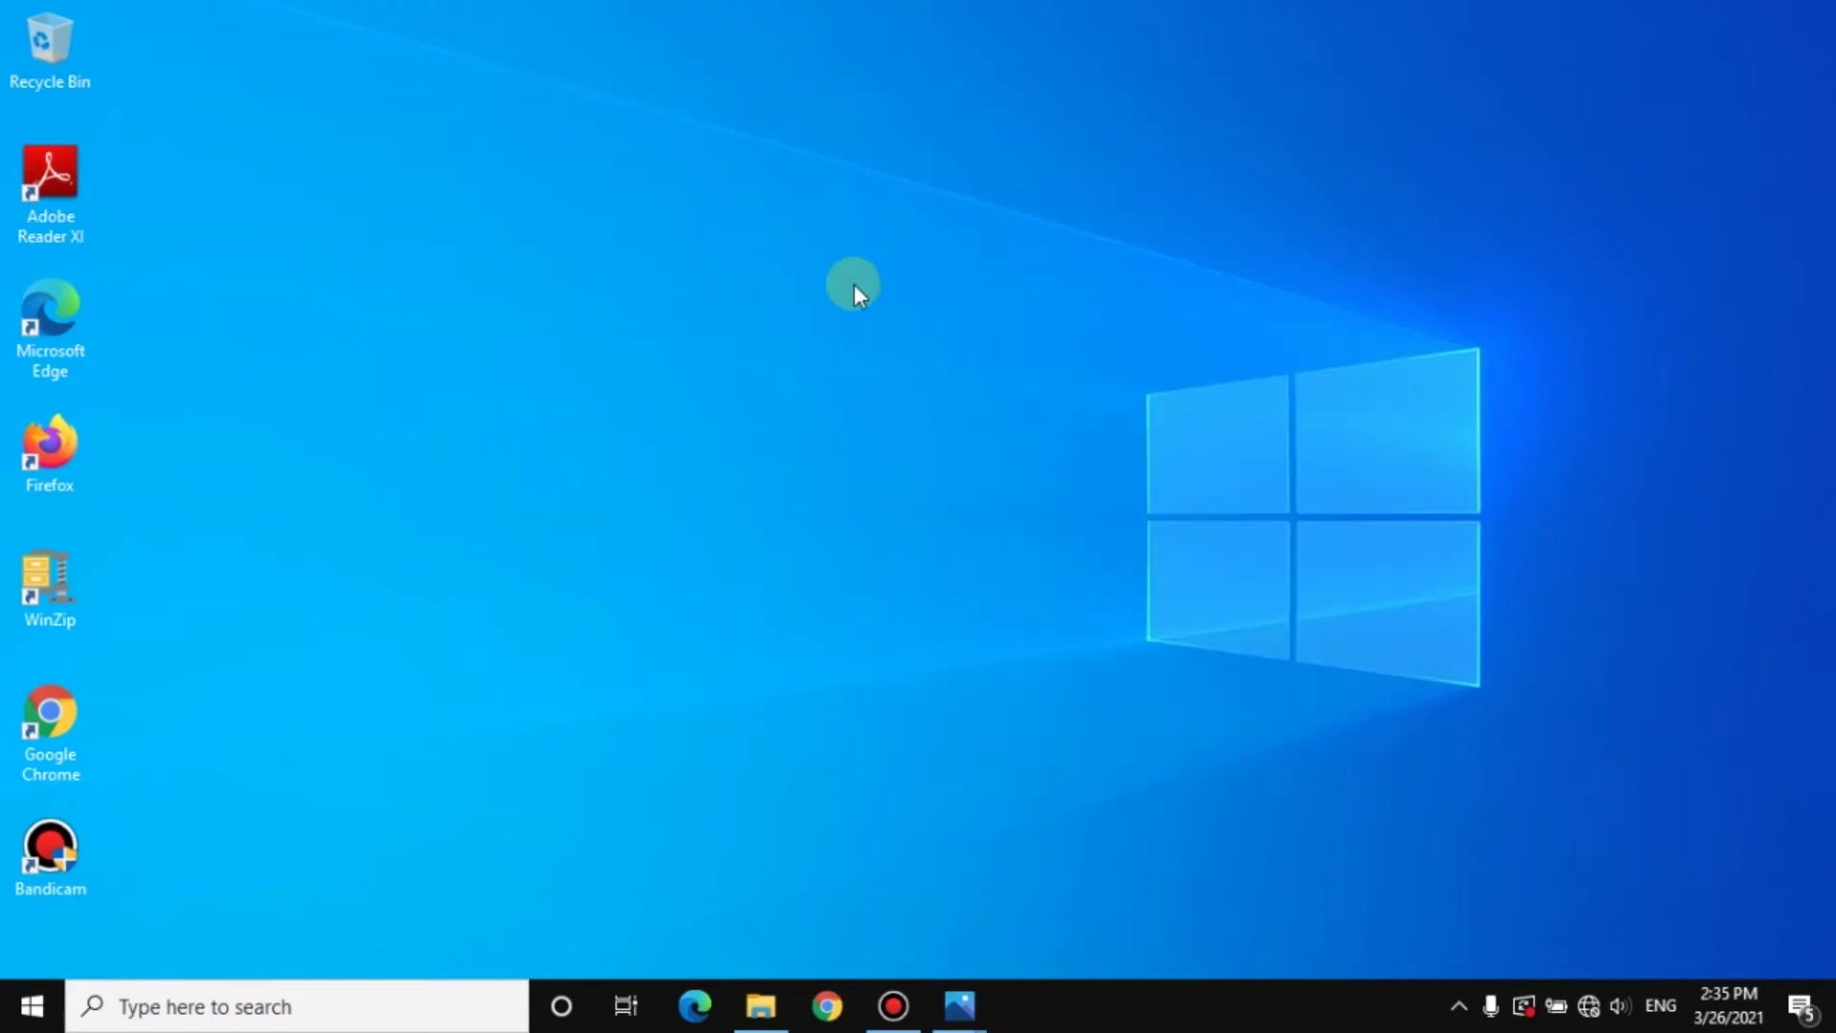
{"action": "right_click", "coordinate": [799, 364]}
{"action": "left_click", "coordinate": [804, 378]}
{"action": "right_click", "coordinate": [832, 401]}
{"action": "left_click", "coordinate": [834, 423]}
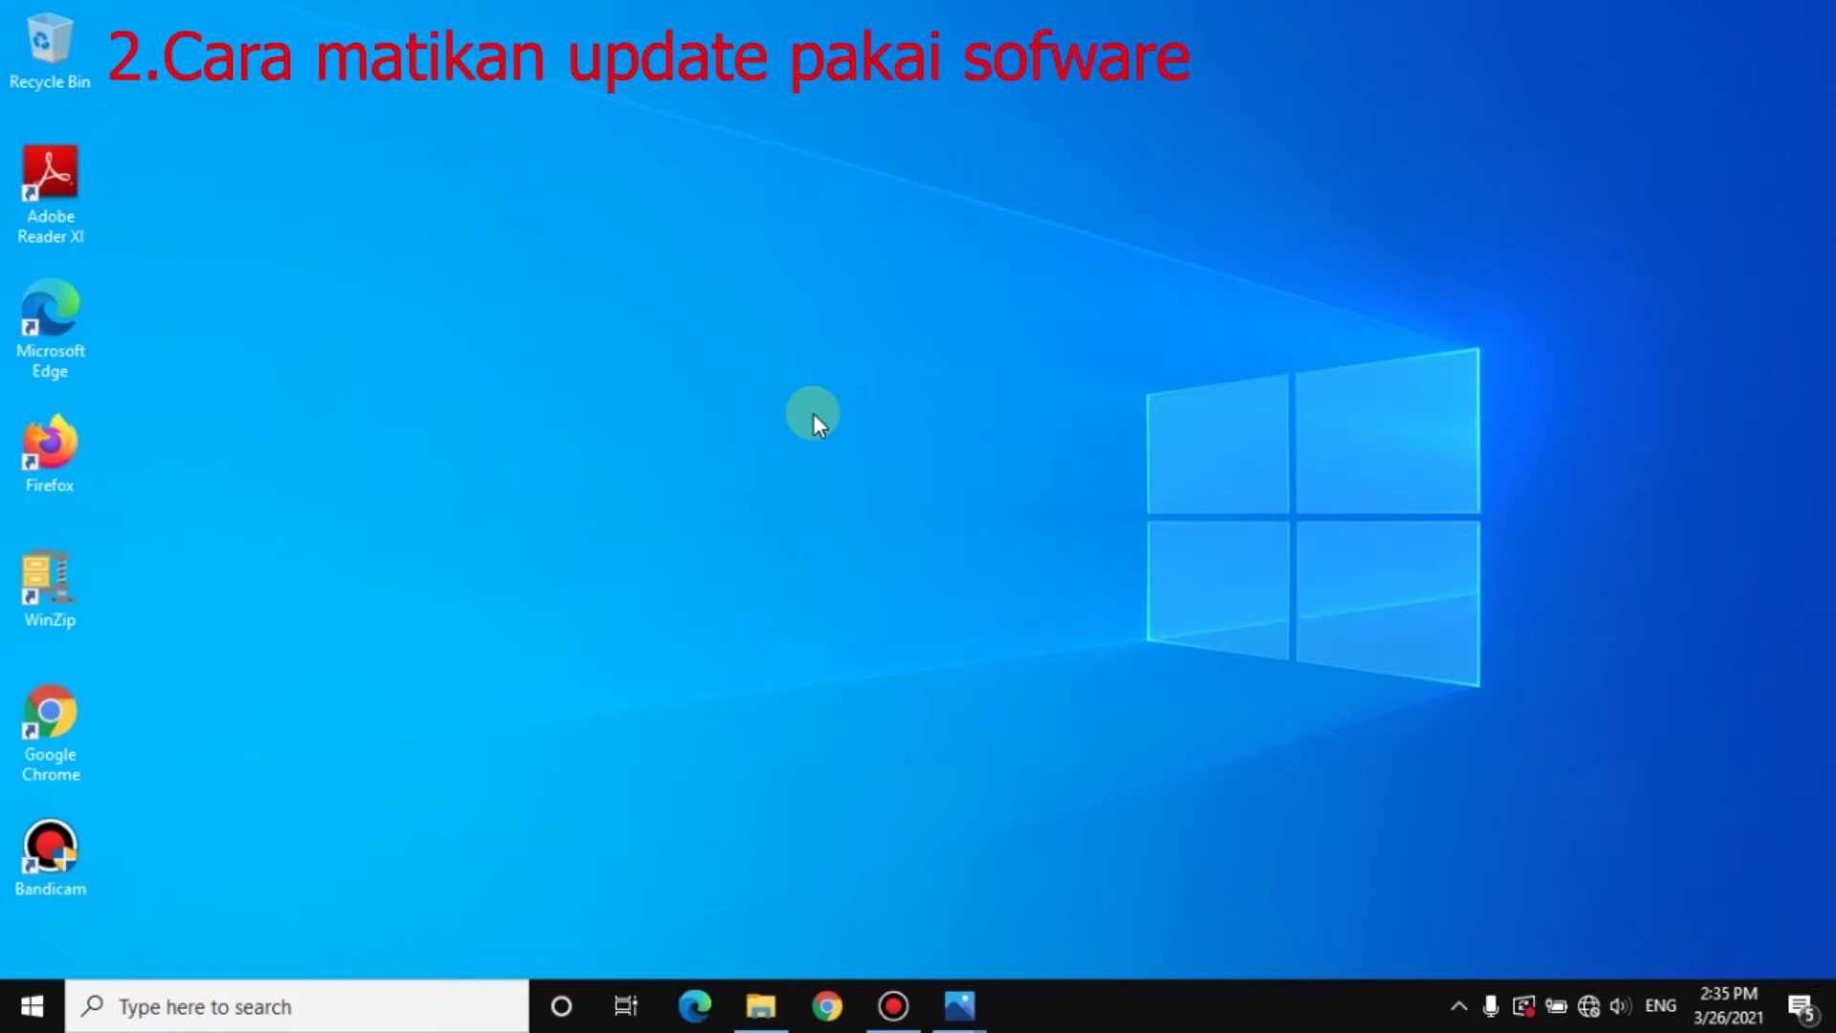
{"action": "right_click", "coordinate": [762, 403]}
{"action": "left_click", "coordinate": [786, 484]}
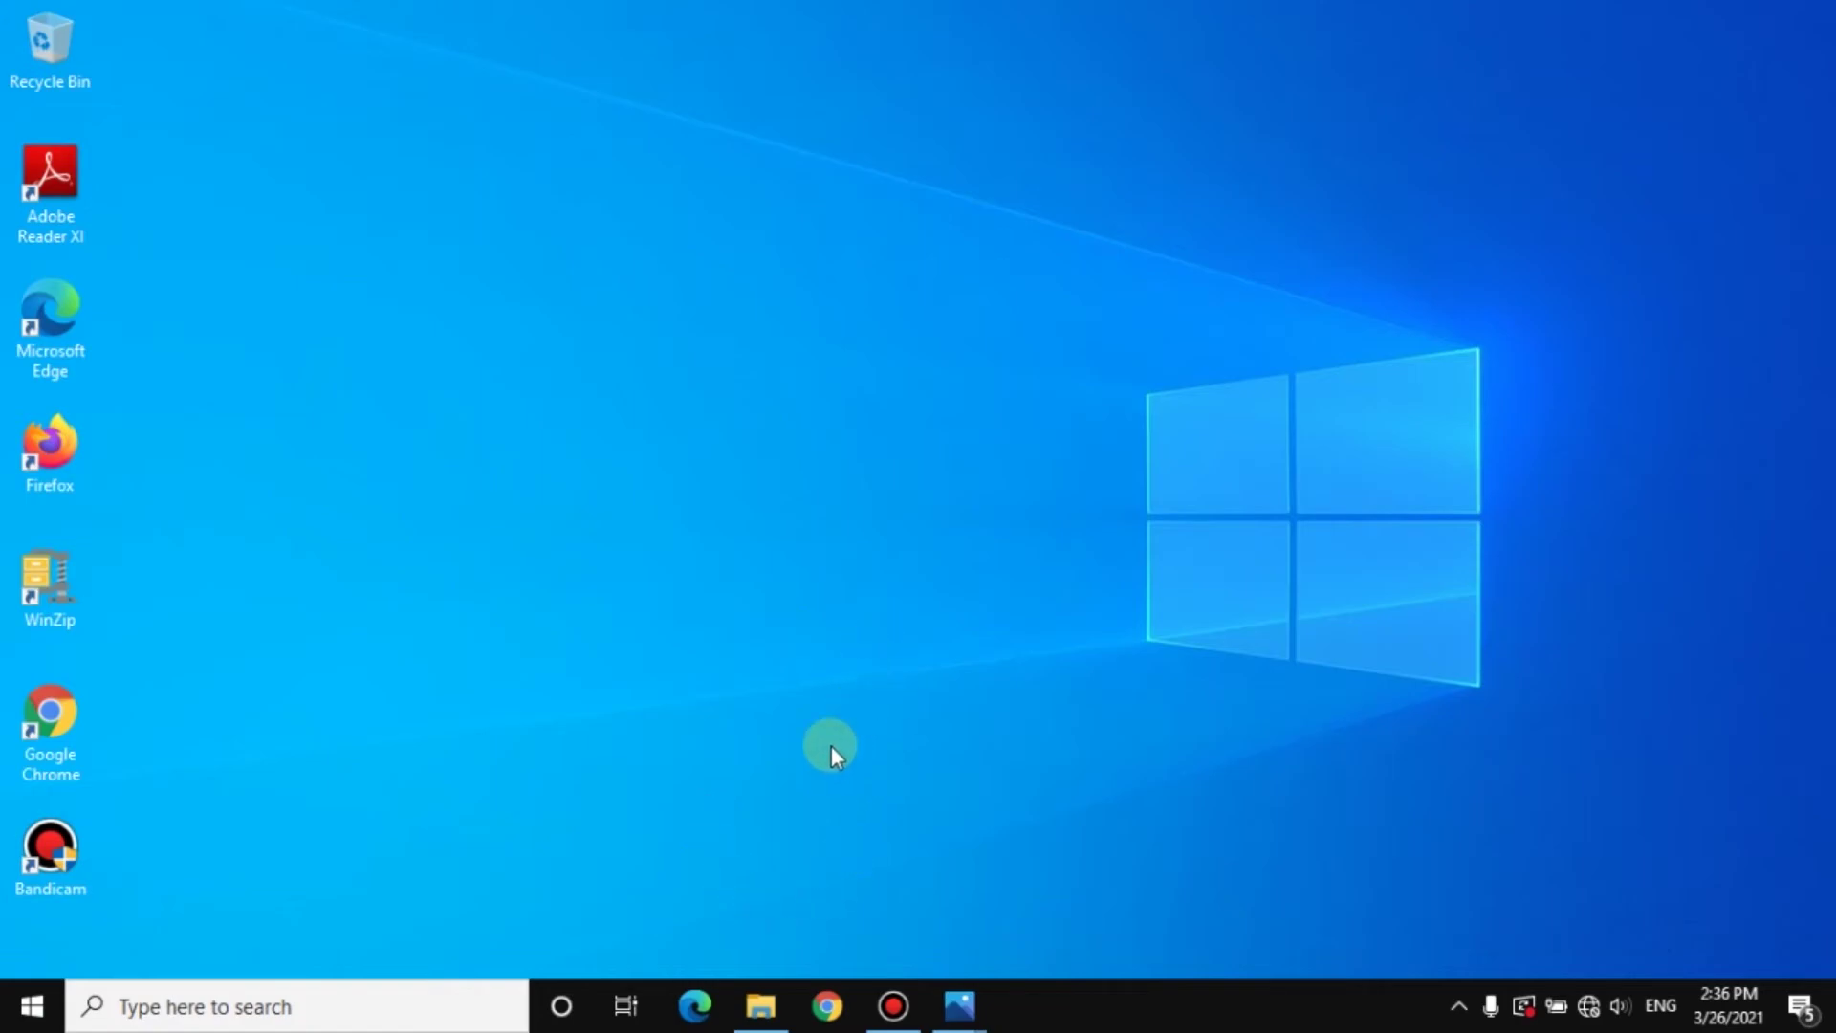
Step: Switch to File Explorer and open the extracted WinUpdBlockerv12 folder in Downloads
{"action": "left_click", "coordinate": [761, 1004]}
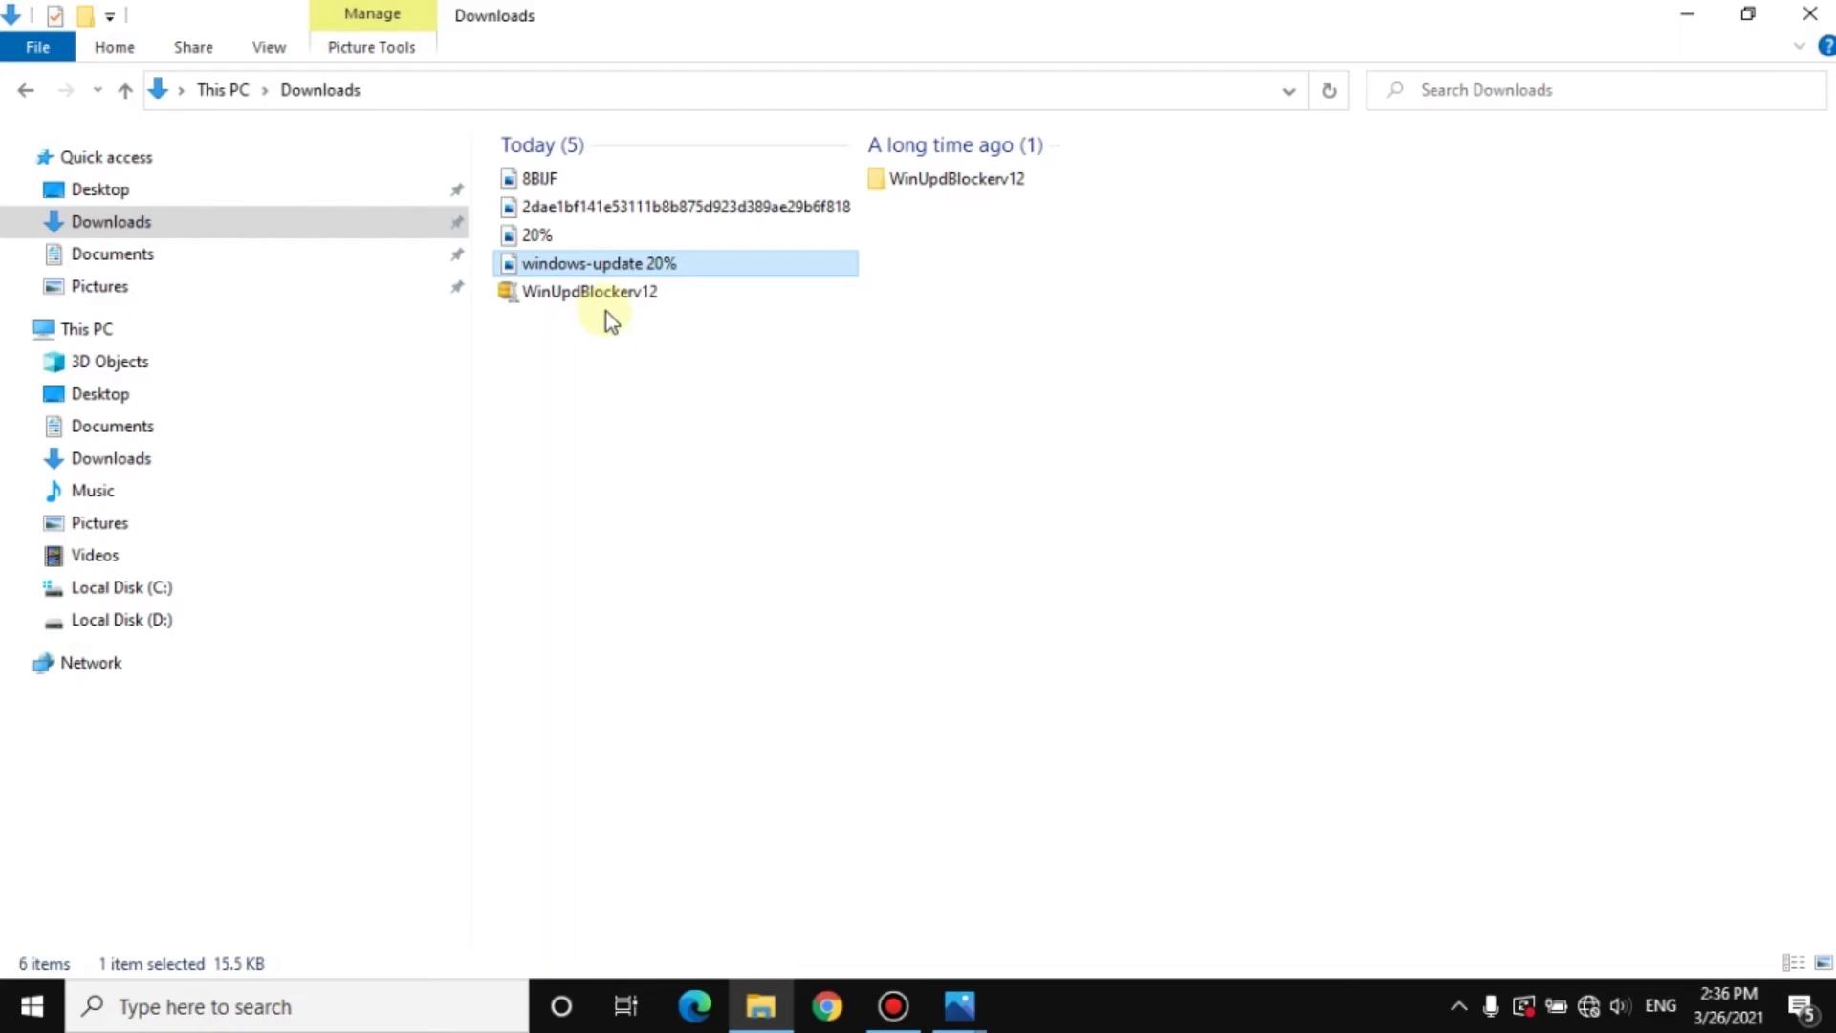
{"action": "left_click", "coordinate": [560, 300]}
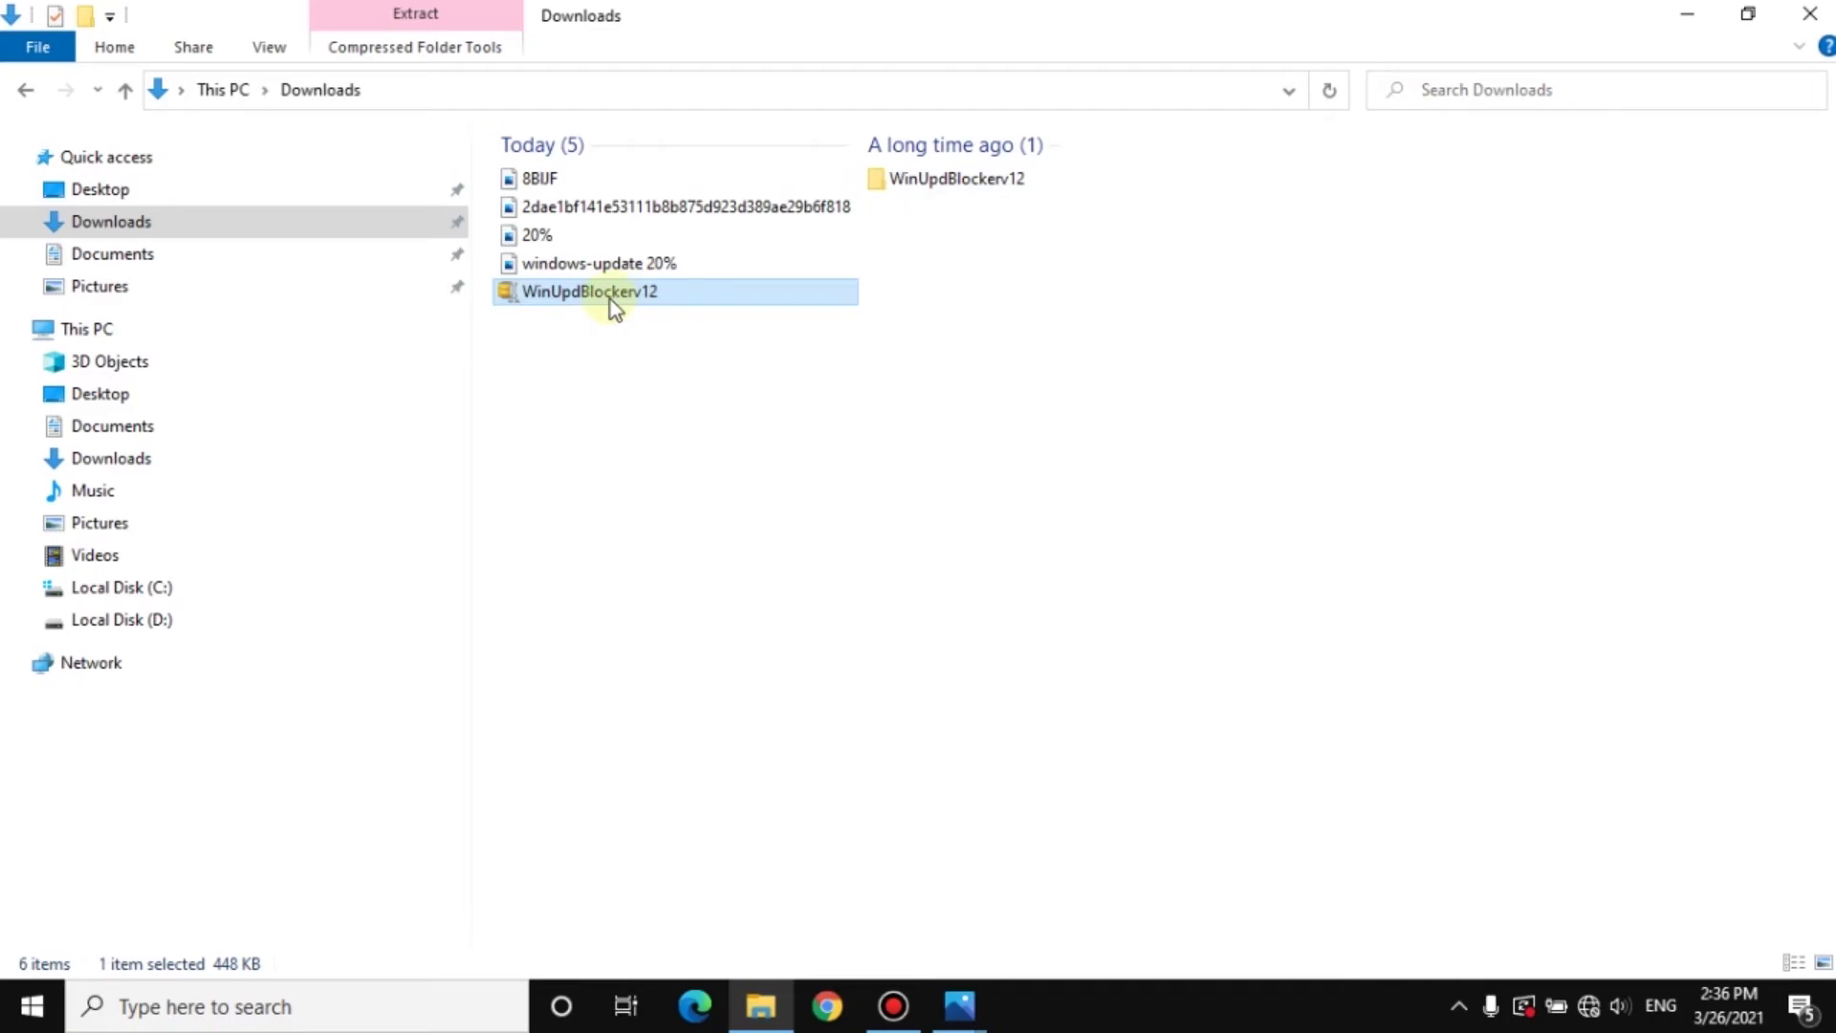
{"action": "mouse_move", "coordinate": [541, 302]}
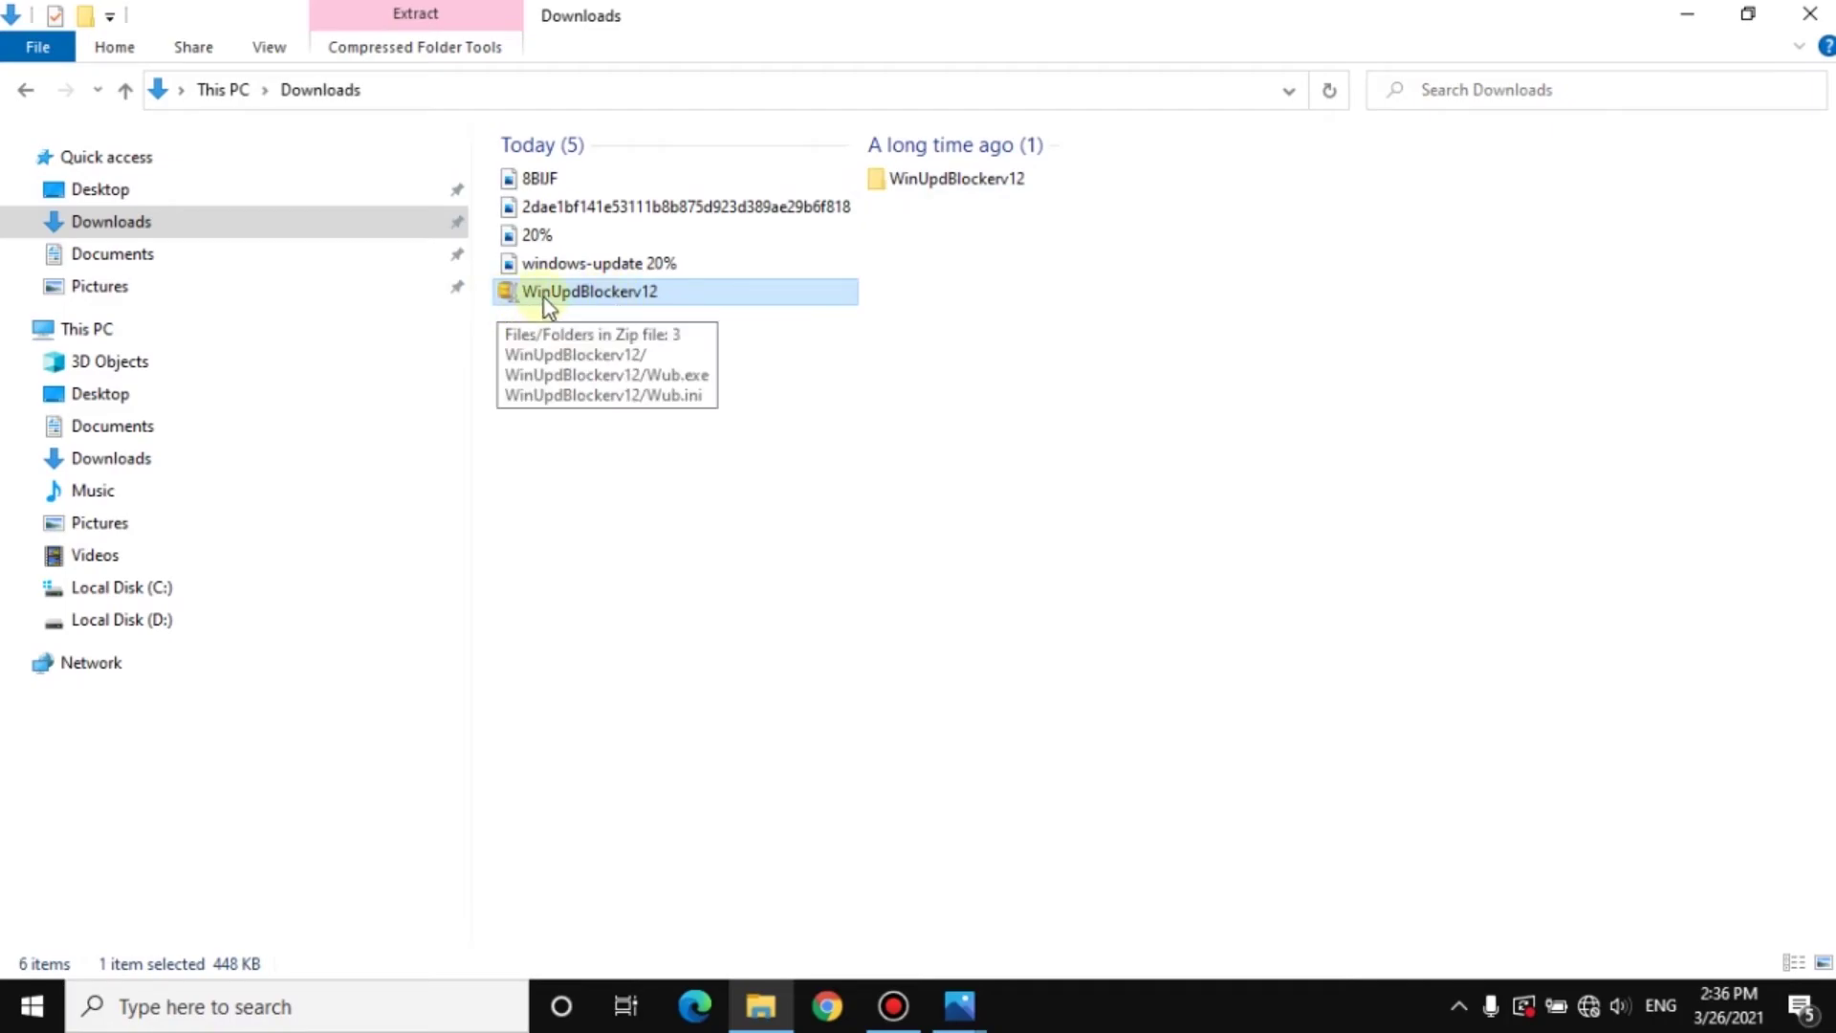
{"action": "left_click", "coordinate": [923, 191]}
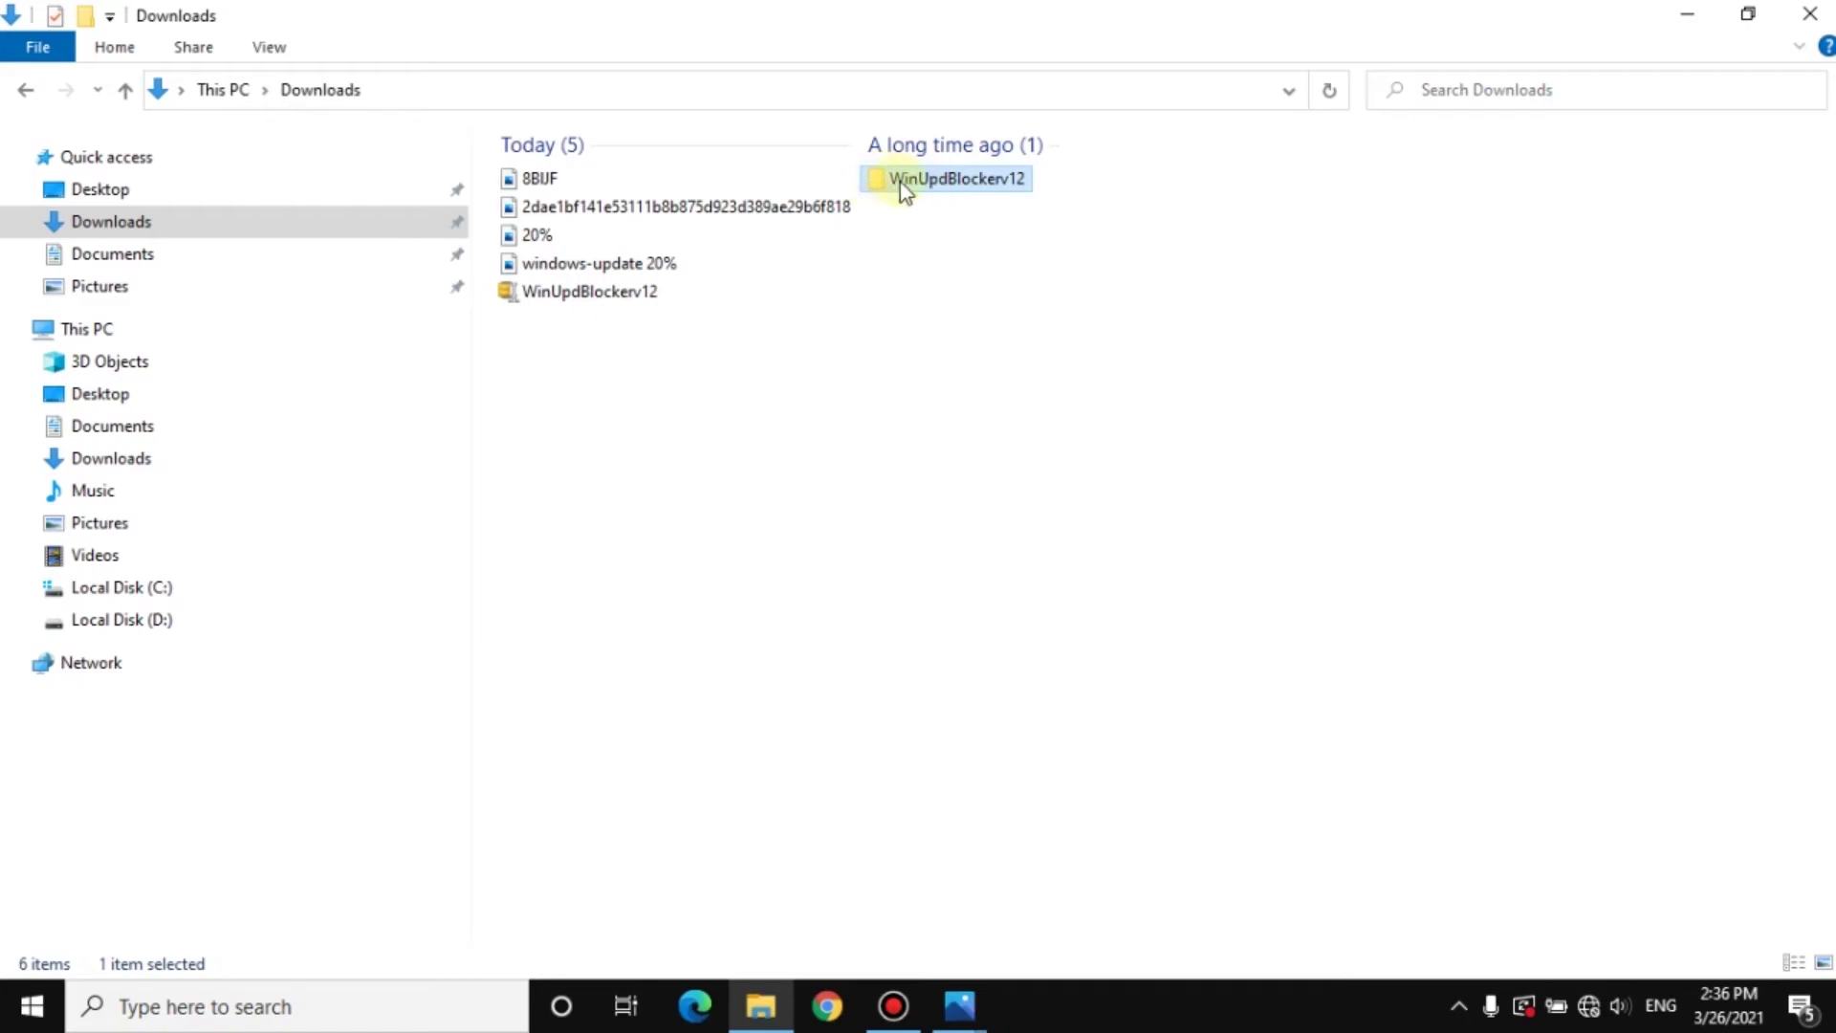
{"action": "double_click", "coordinate": [905, 181]}
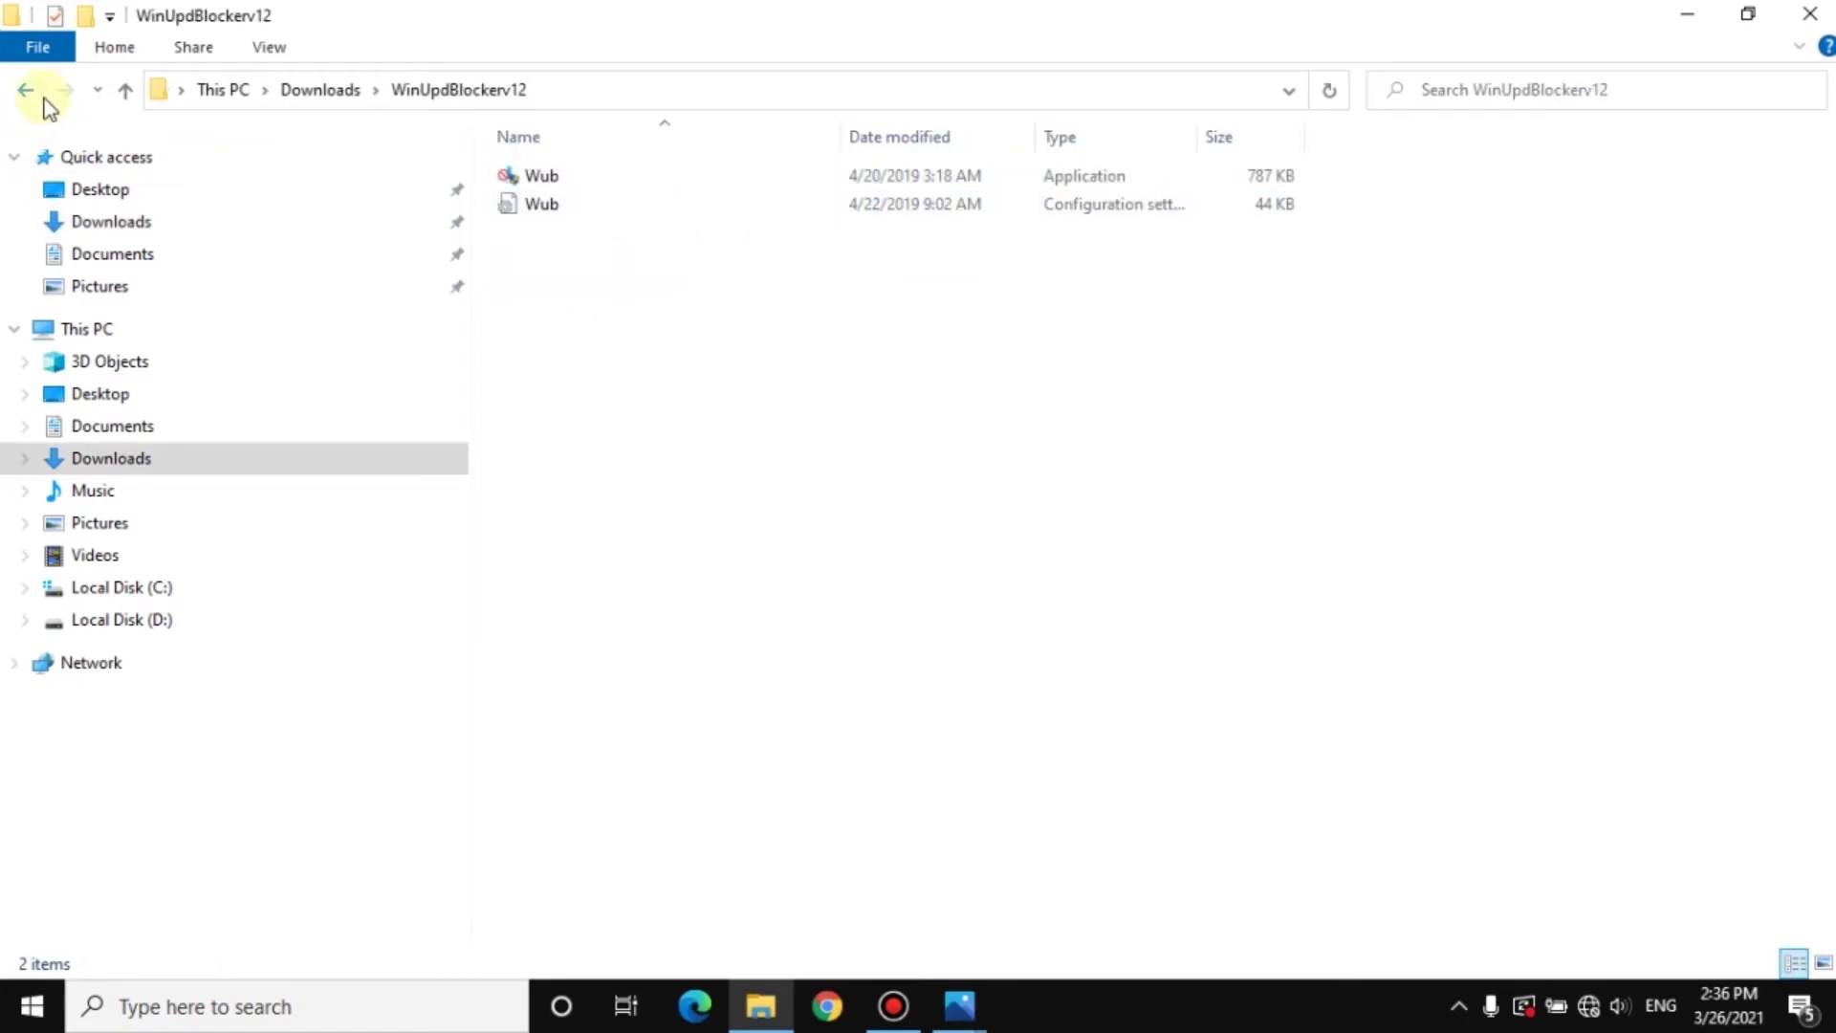
{"action": "left_click", "coordinate": [36, 93]}
{"action": "double_click", "coordinate": [948, 178]}
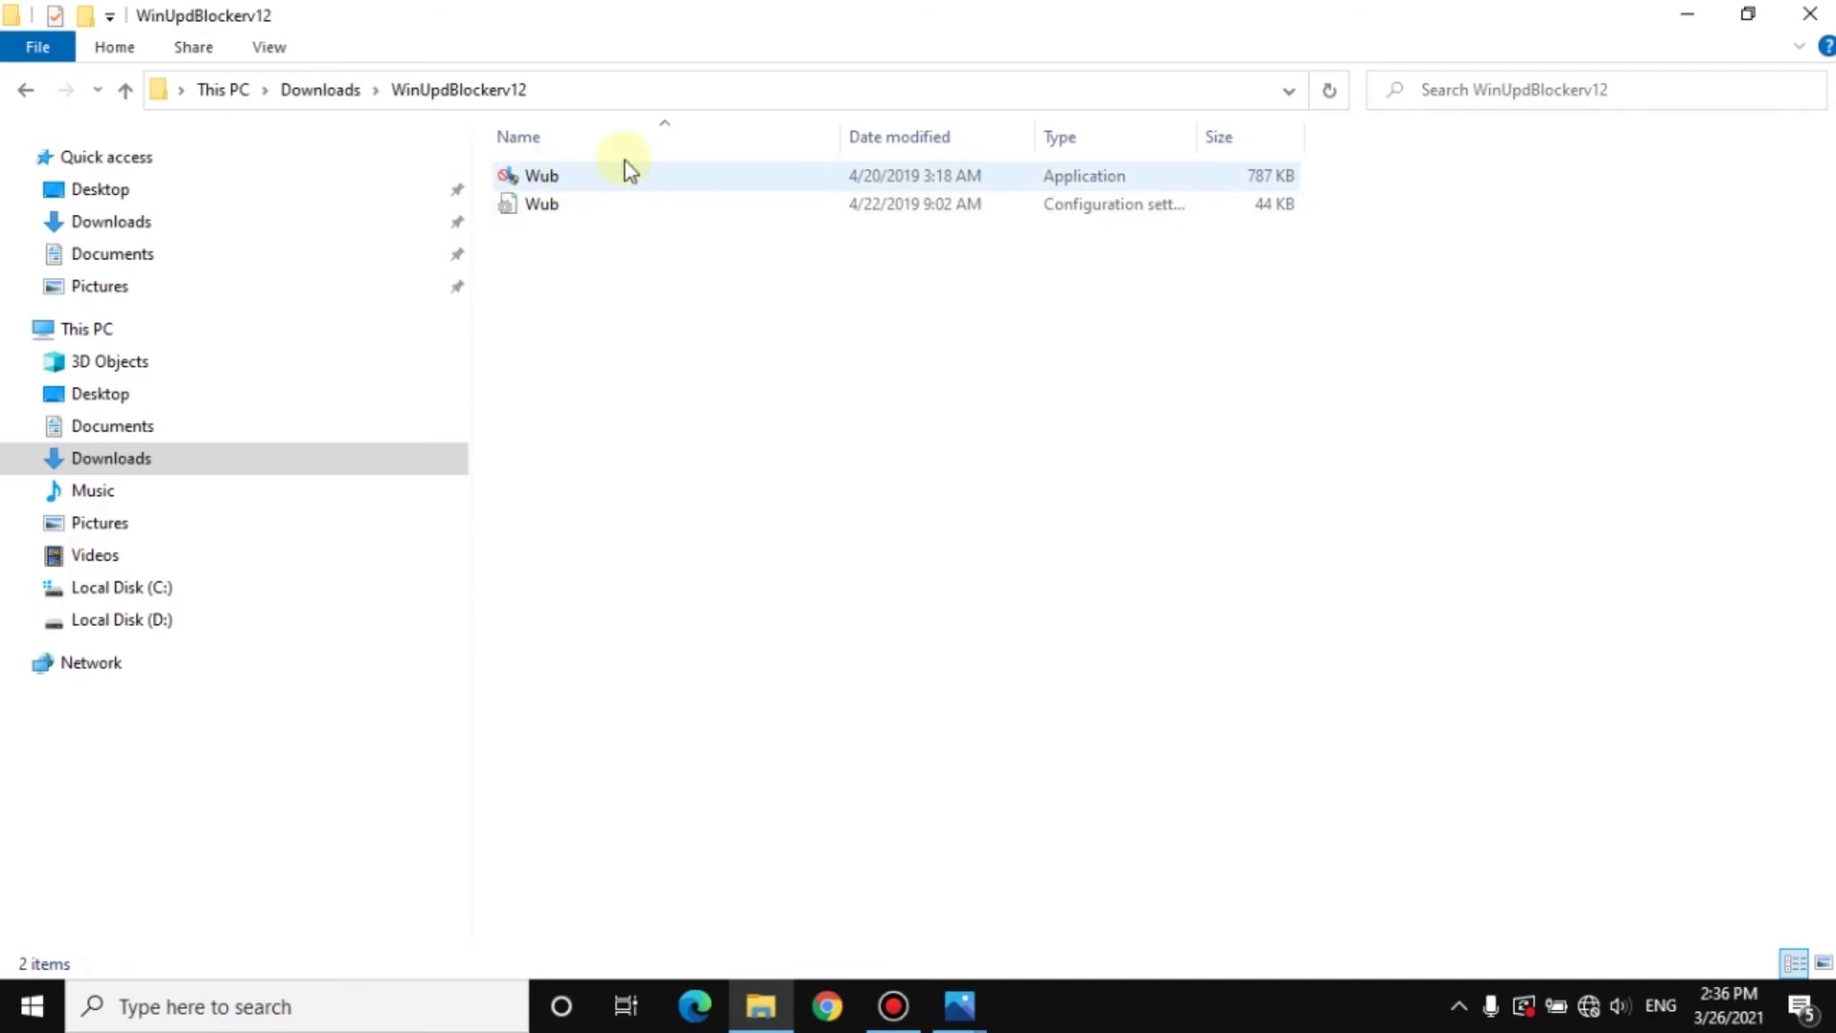
Step: Launch the Wub application from the WinUpdBlockerv12 folder, minimize File Explorer and reposition the Windows Update Blocker window
{"action": "left_click", "coordinate": [555, 178]}
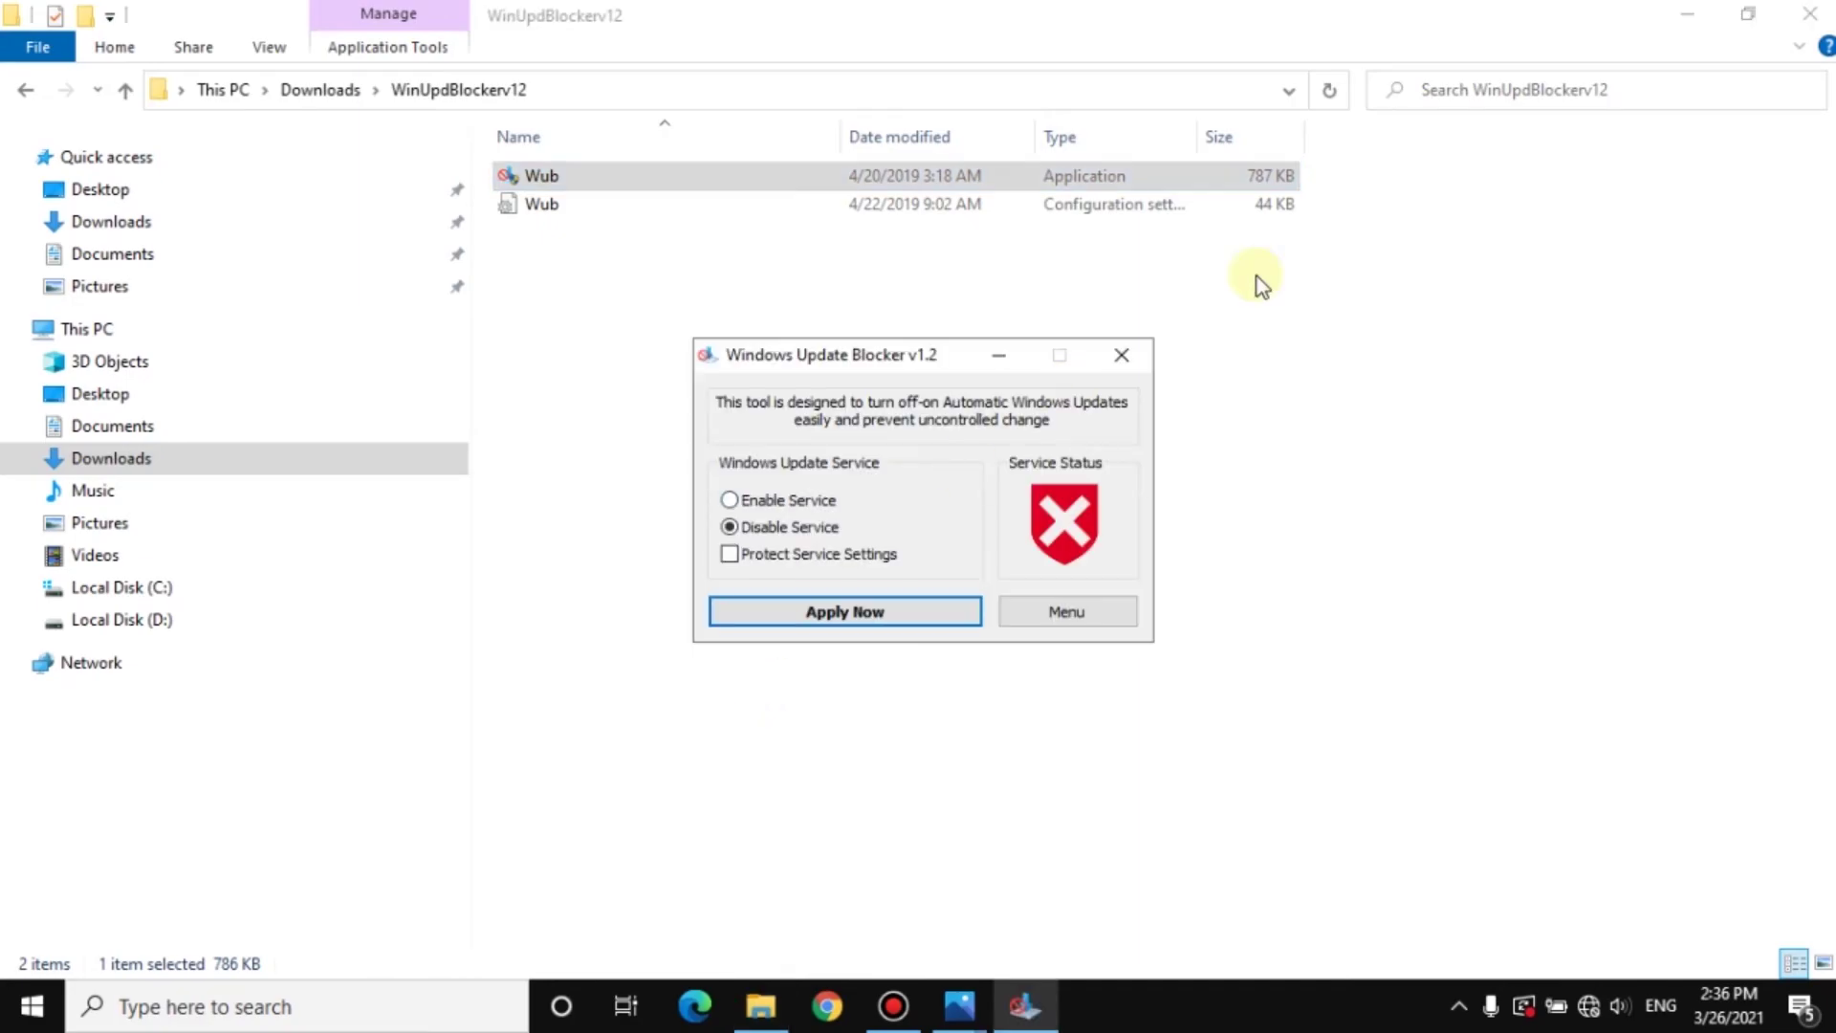
{"action": "left_click", "coordinate": [1706, 11]}
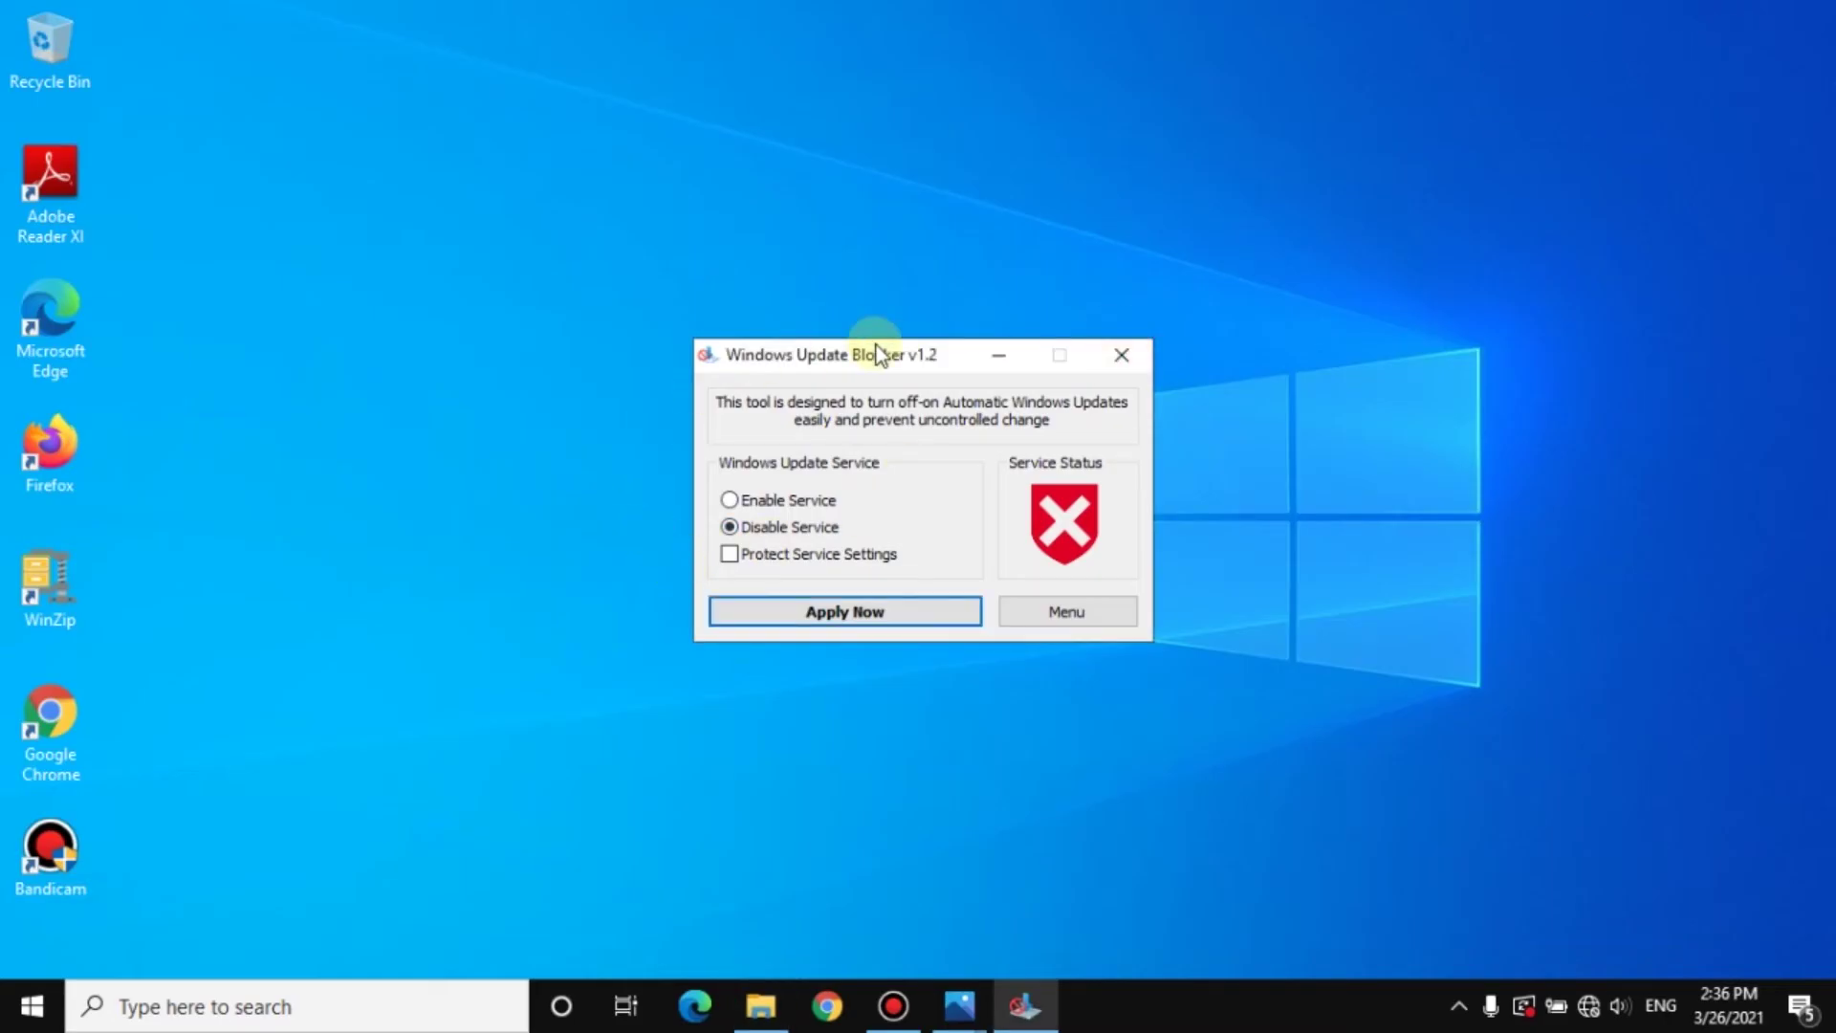
{"action": "left_click_drag", "start_coordinate": [840, 358], "coordinate": [807, 313]}
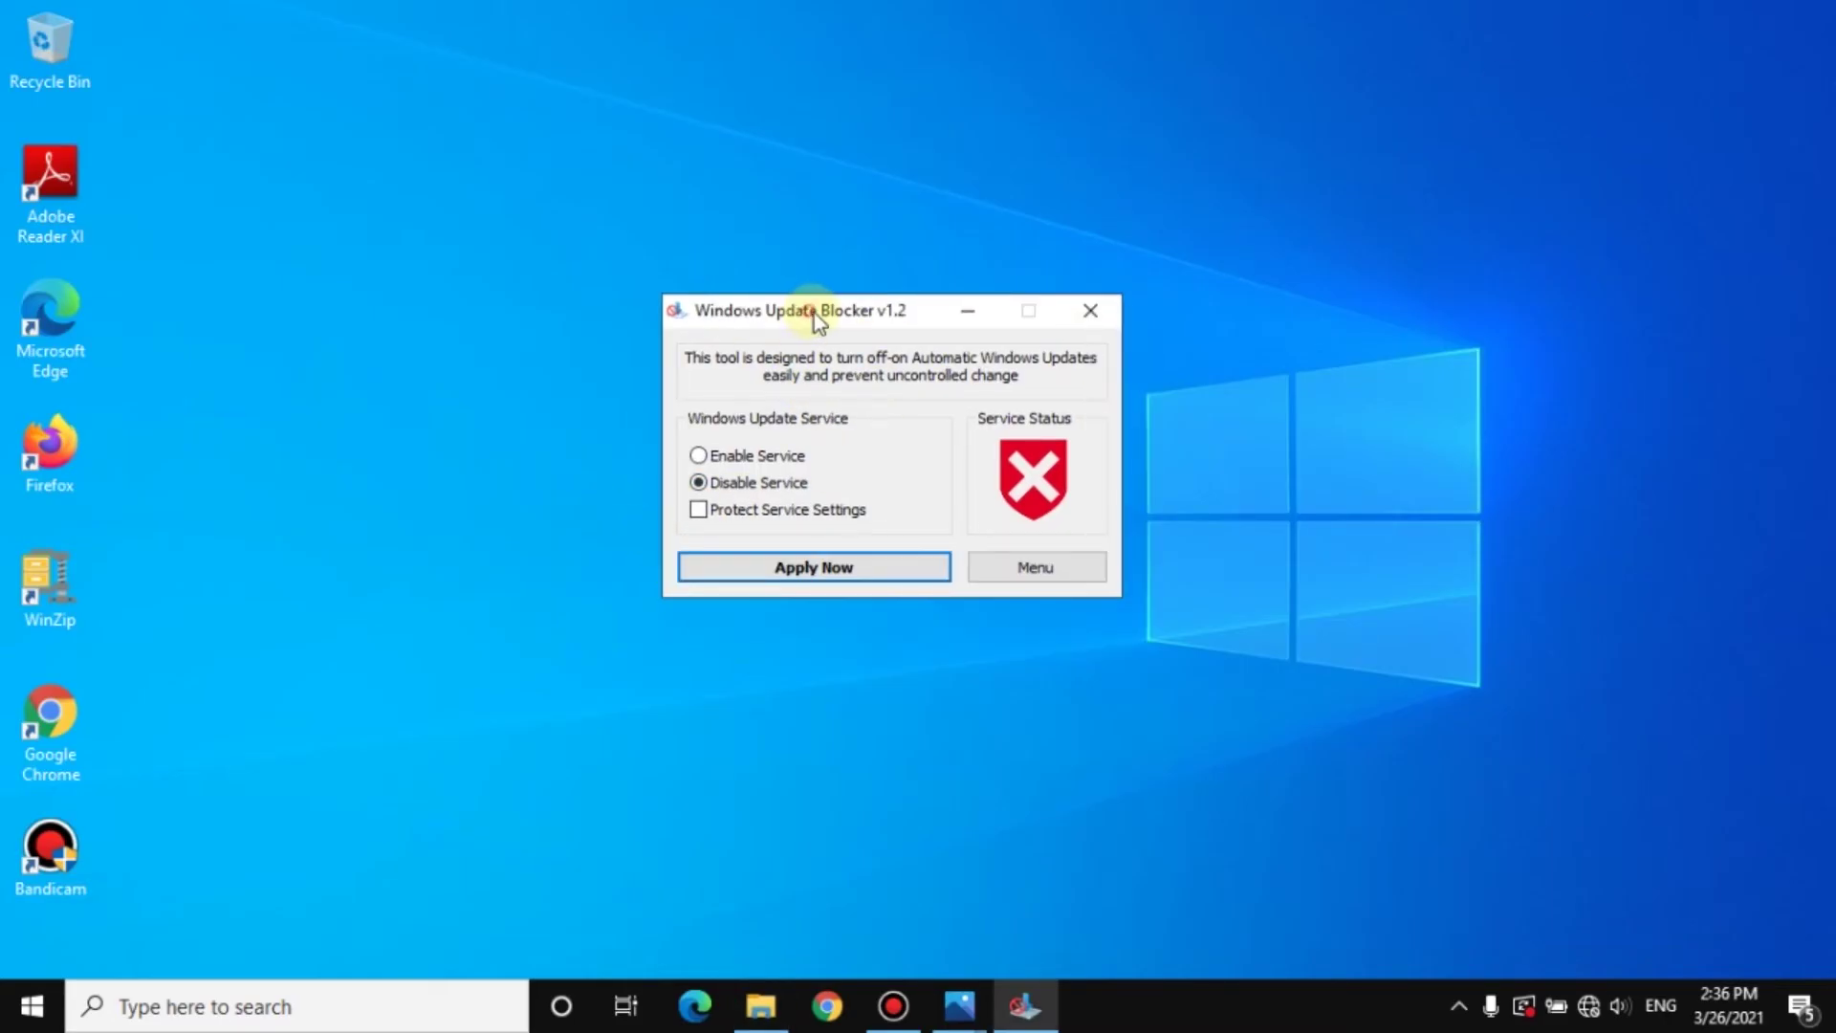
Step: Apply the Disable Service option with Protect Service Settings enabled and check the service status
{"action": "left_click", "coordinate": [701, 510]}
{"action": "left_click", "coordinate": [703, 458]}
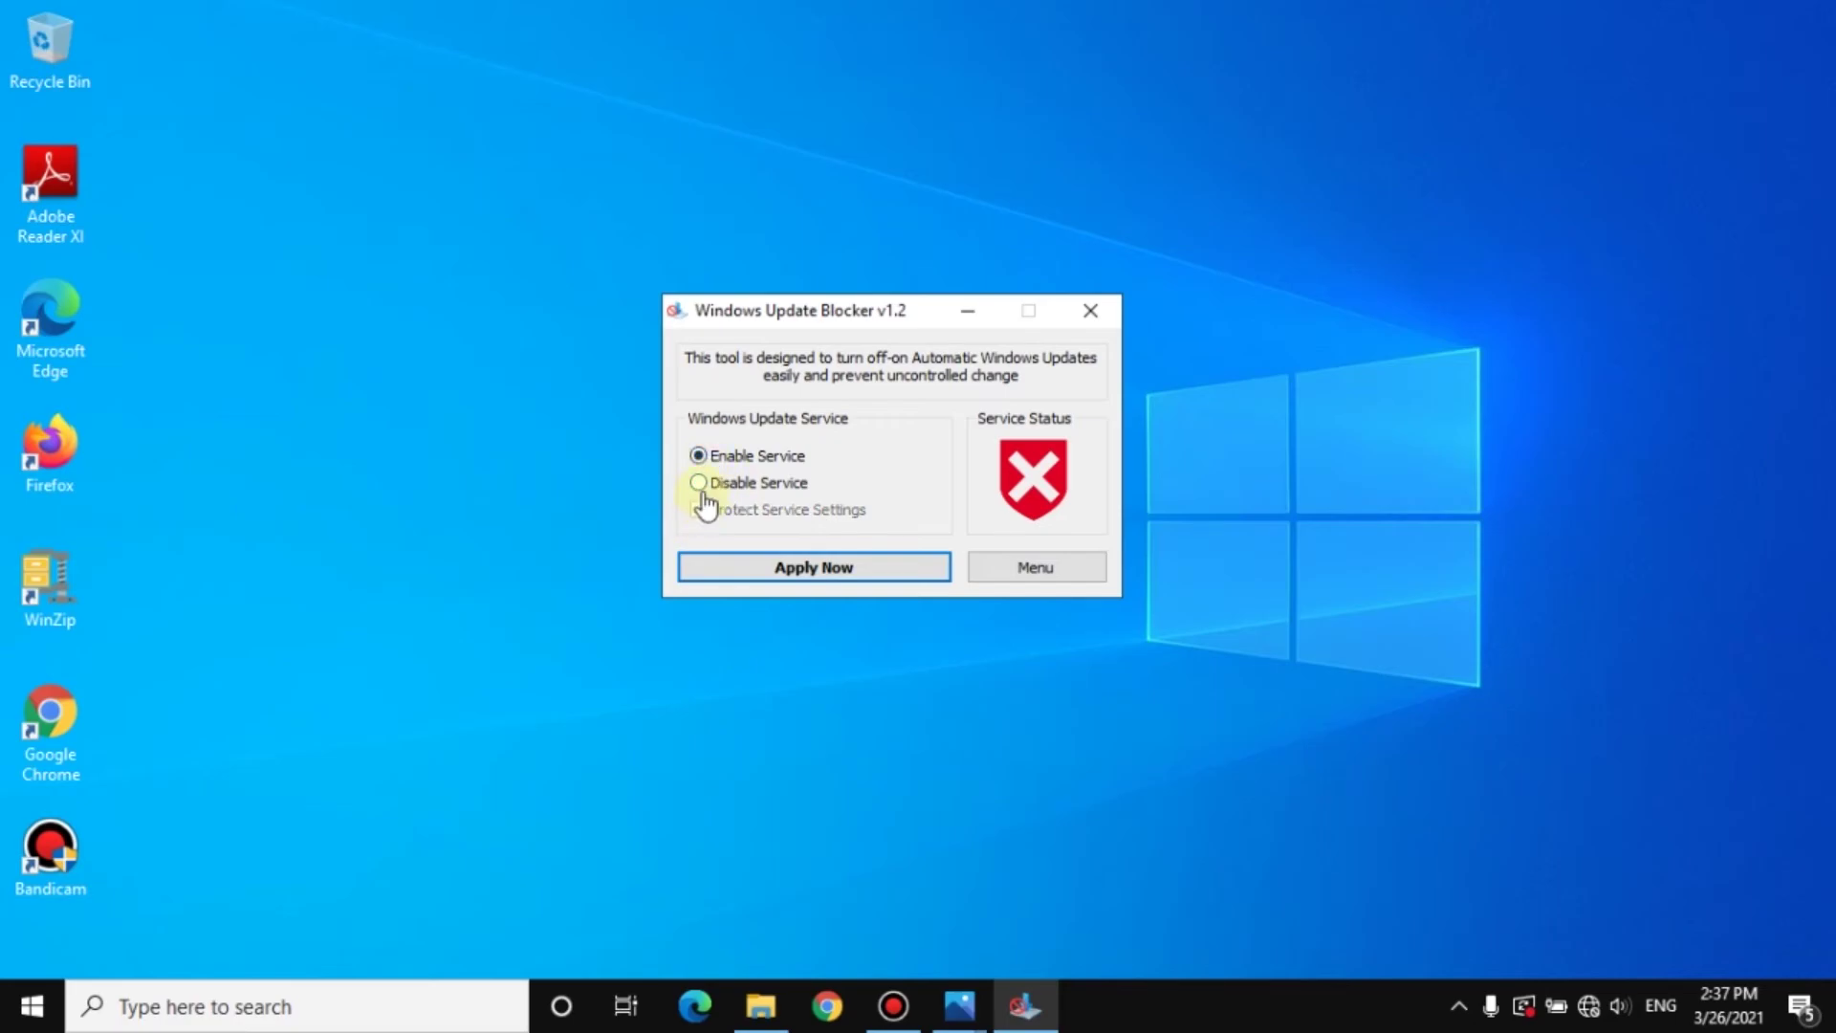
{"action": "left_click", "coordinate": [699, 485]}
{"action": "left_click", "coordinate": [699, 512]}
{"action": "left_click", "coordinate": [786, 571]}
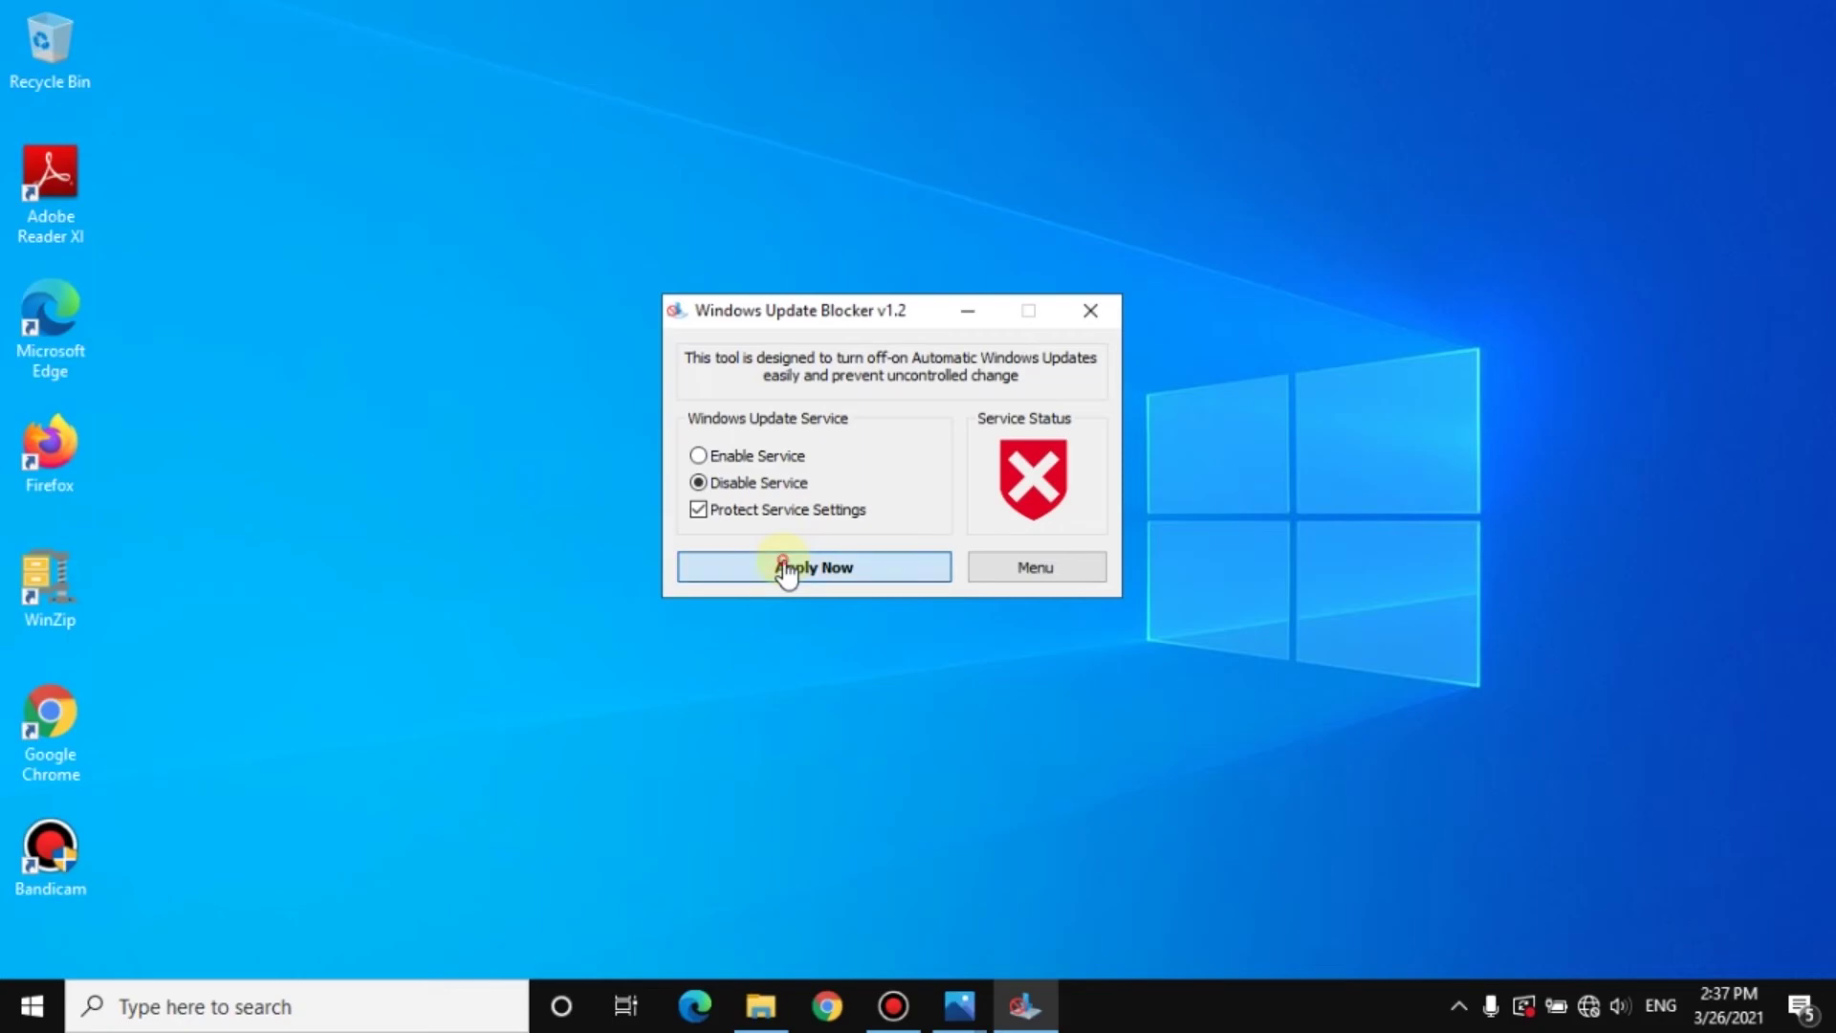
{"action": "mouse_move", "coordinate": [1028, 459]}
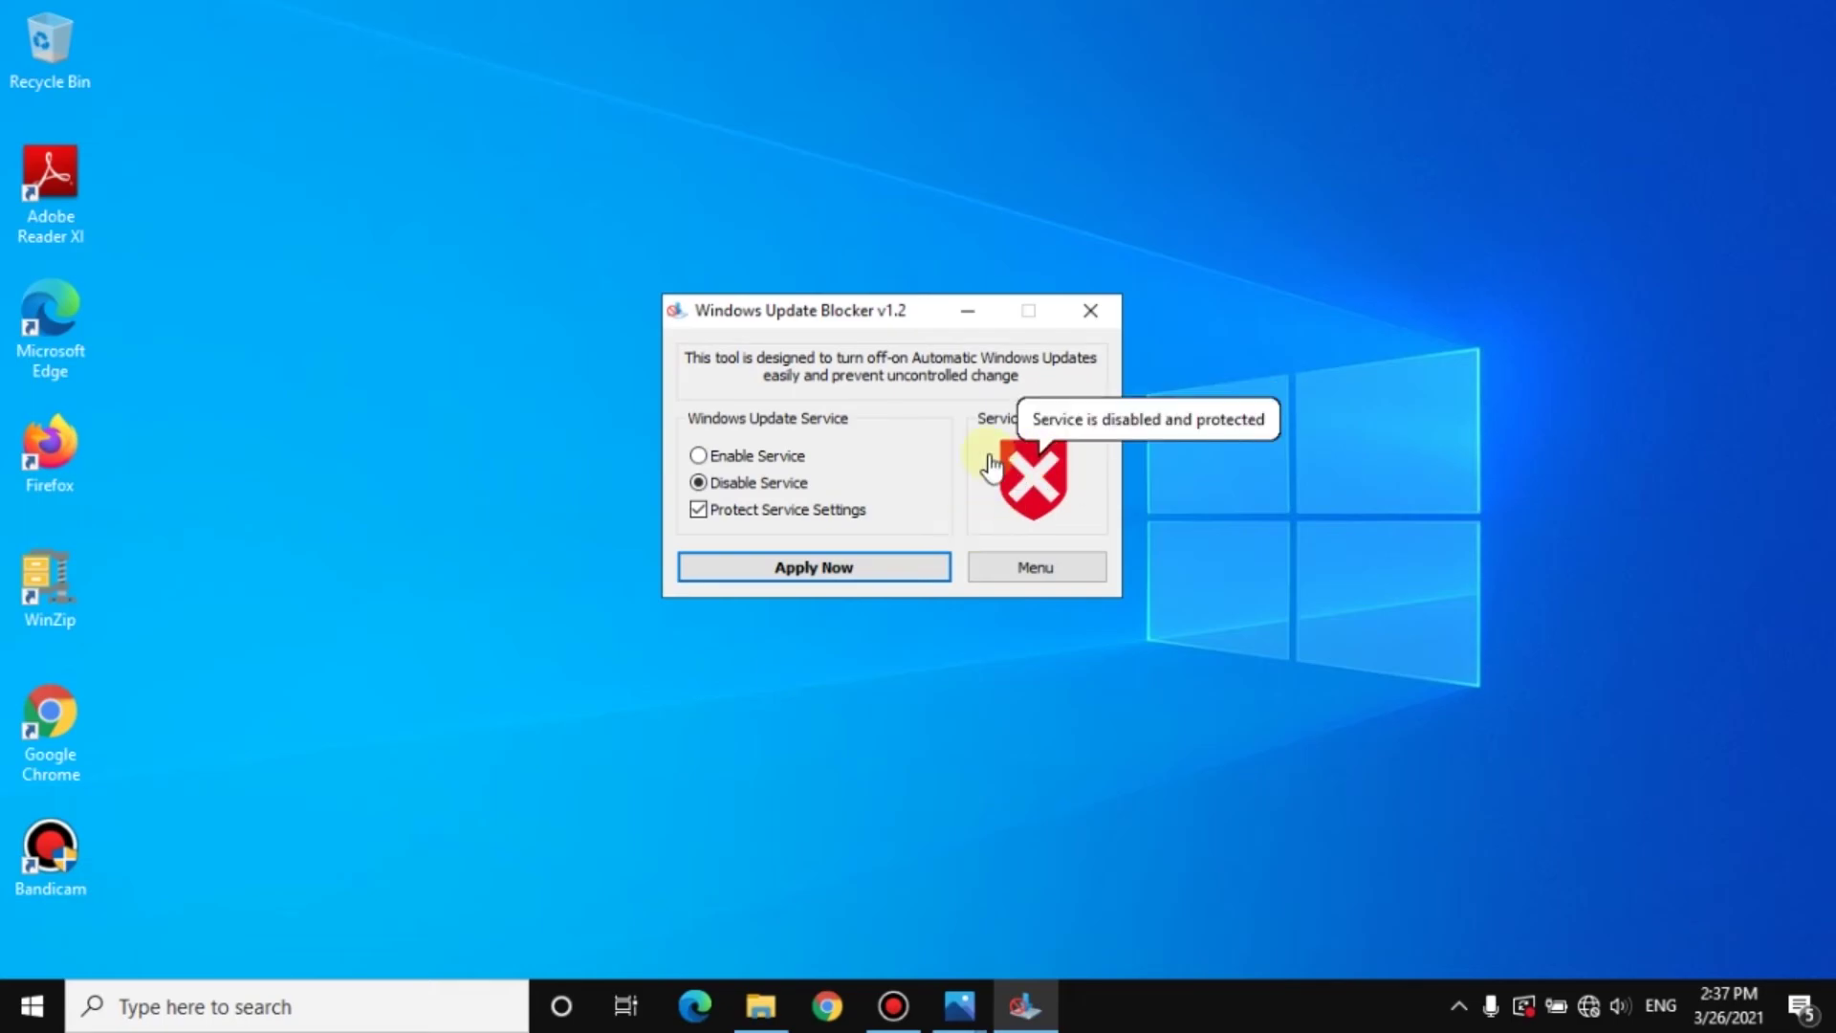
Step: Apply the Enable Service option for the Windows Update service and check its status
{"action": "left_click", "coordinate": [741, 456]}
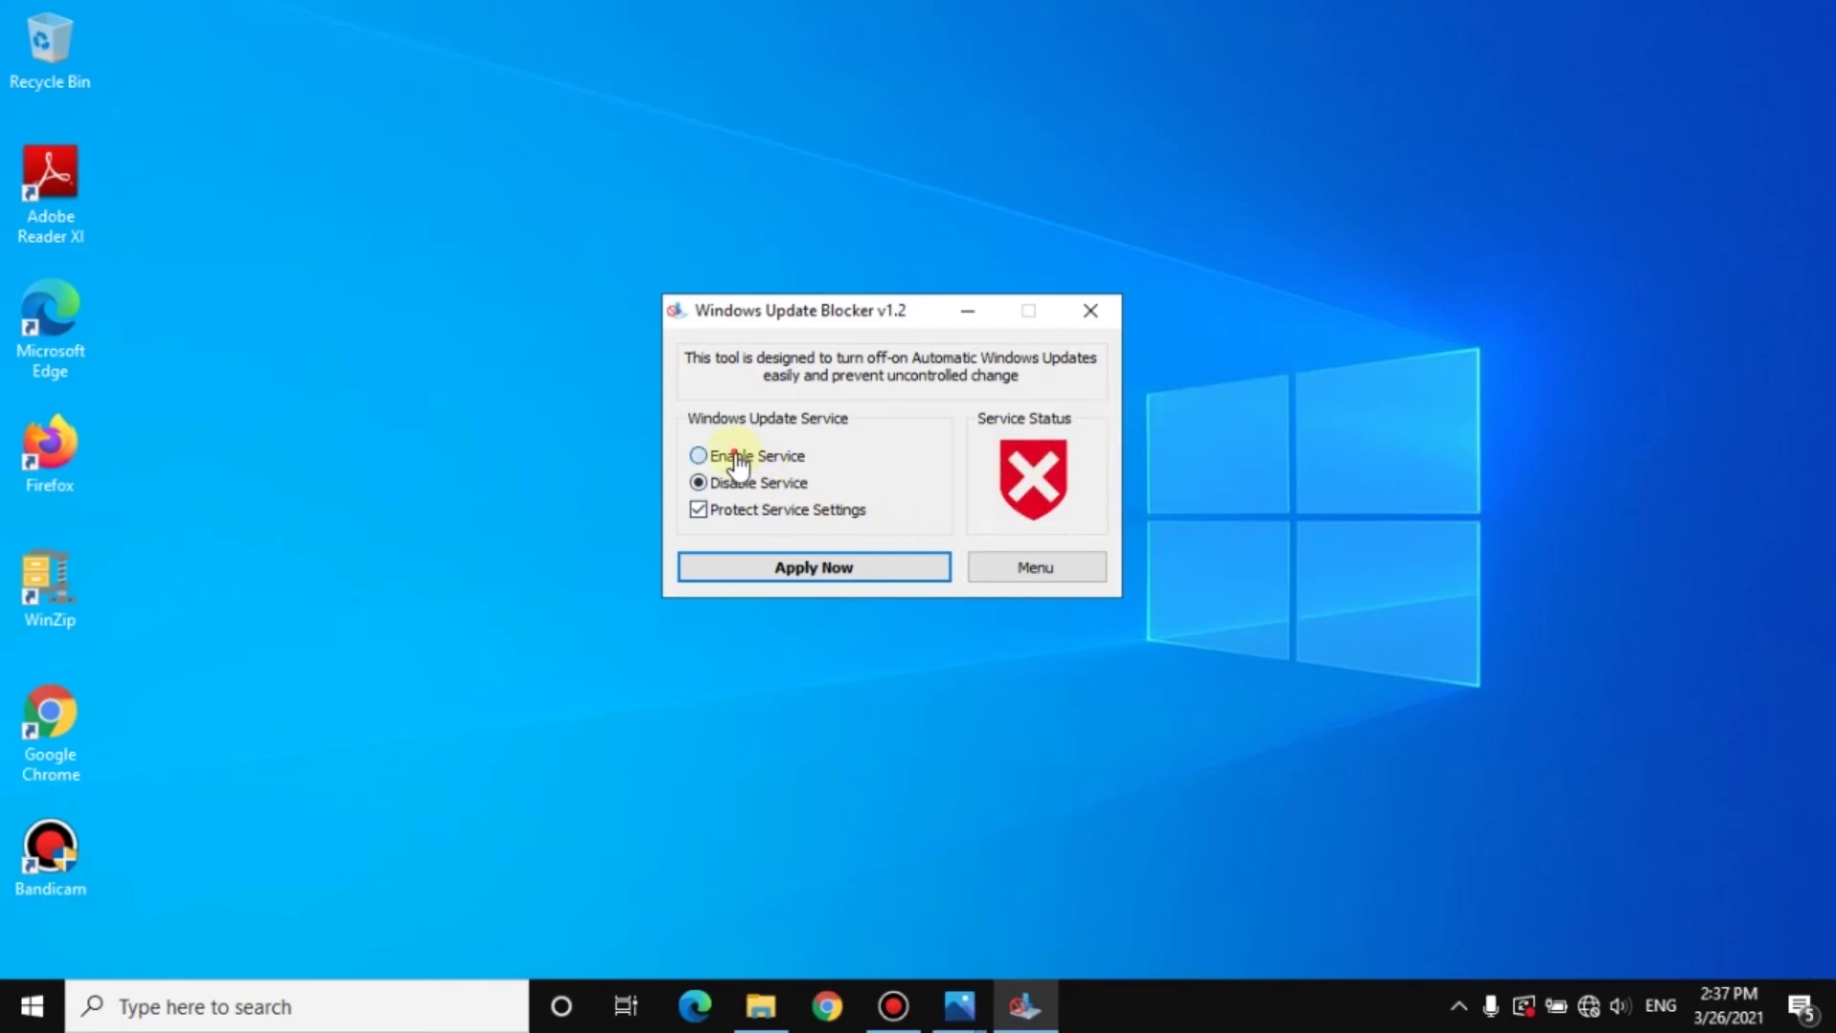
{"action": "left_click", "coordinate": [812, 567]}
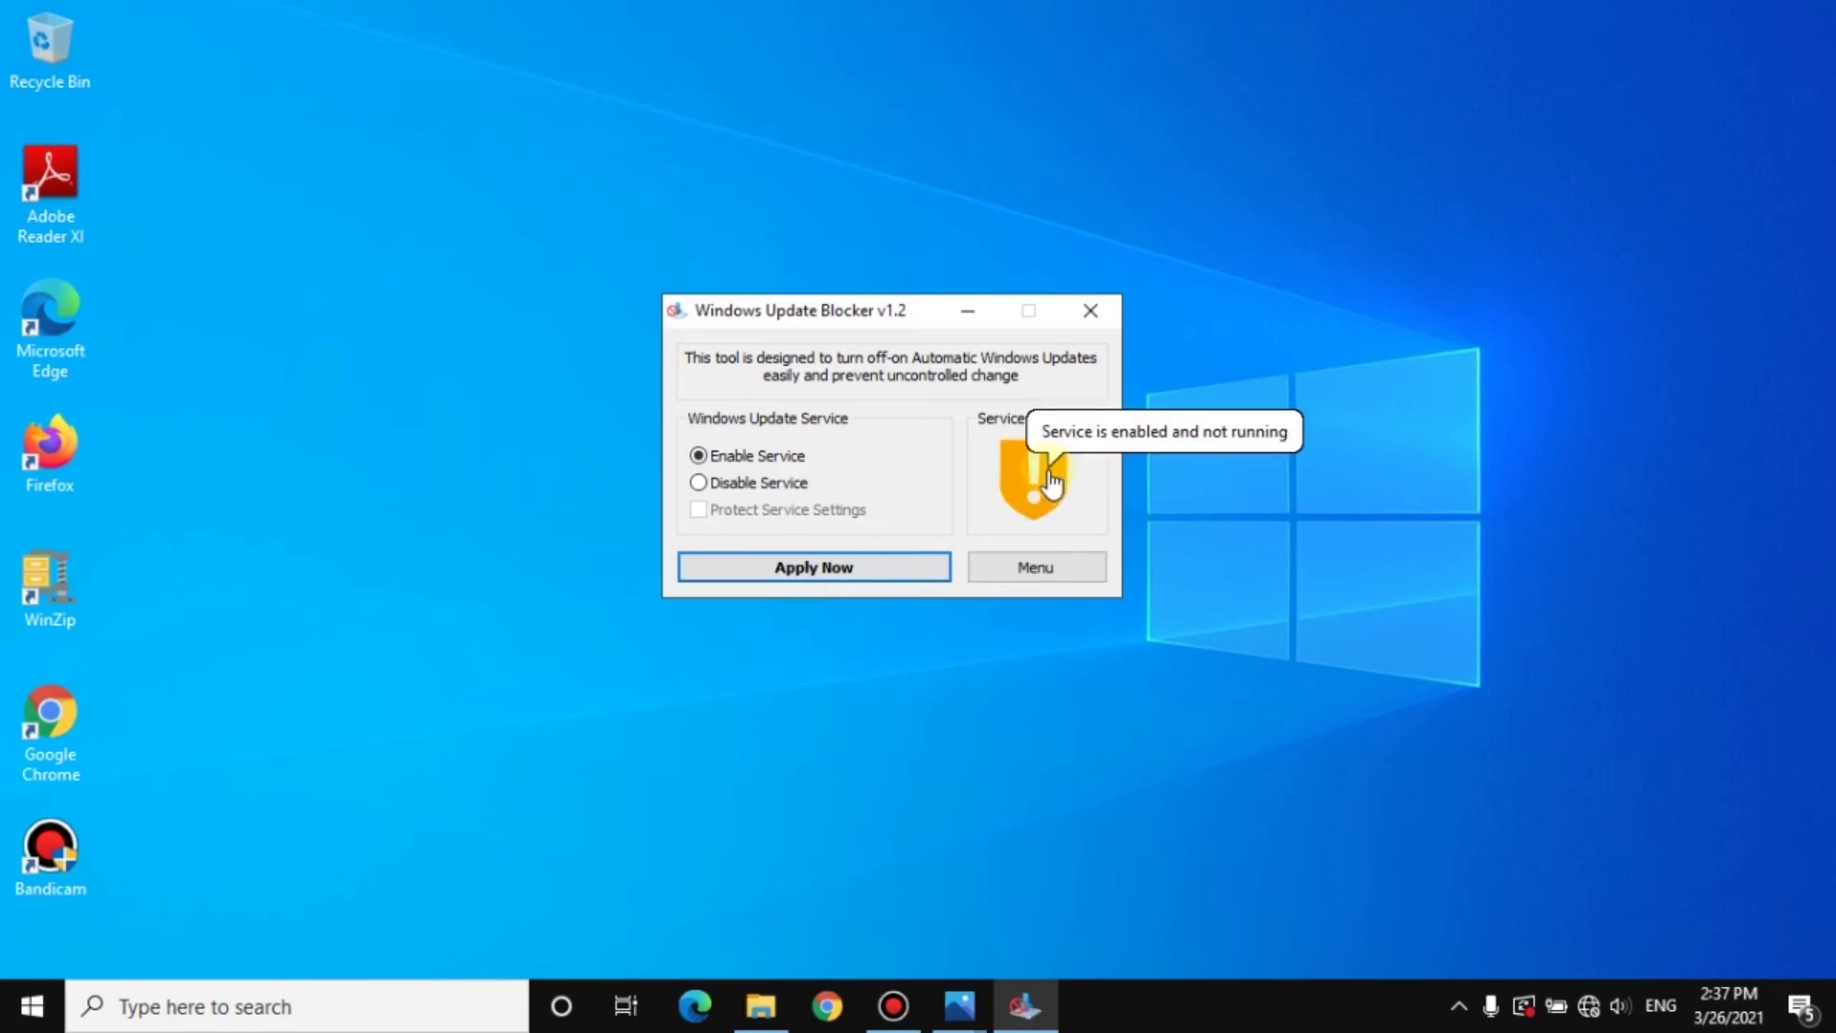
{"action": "mouse_move", "coordinate": [1040, 505]}
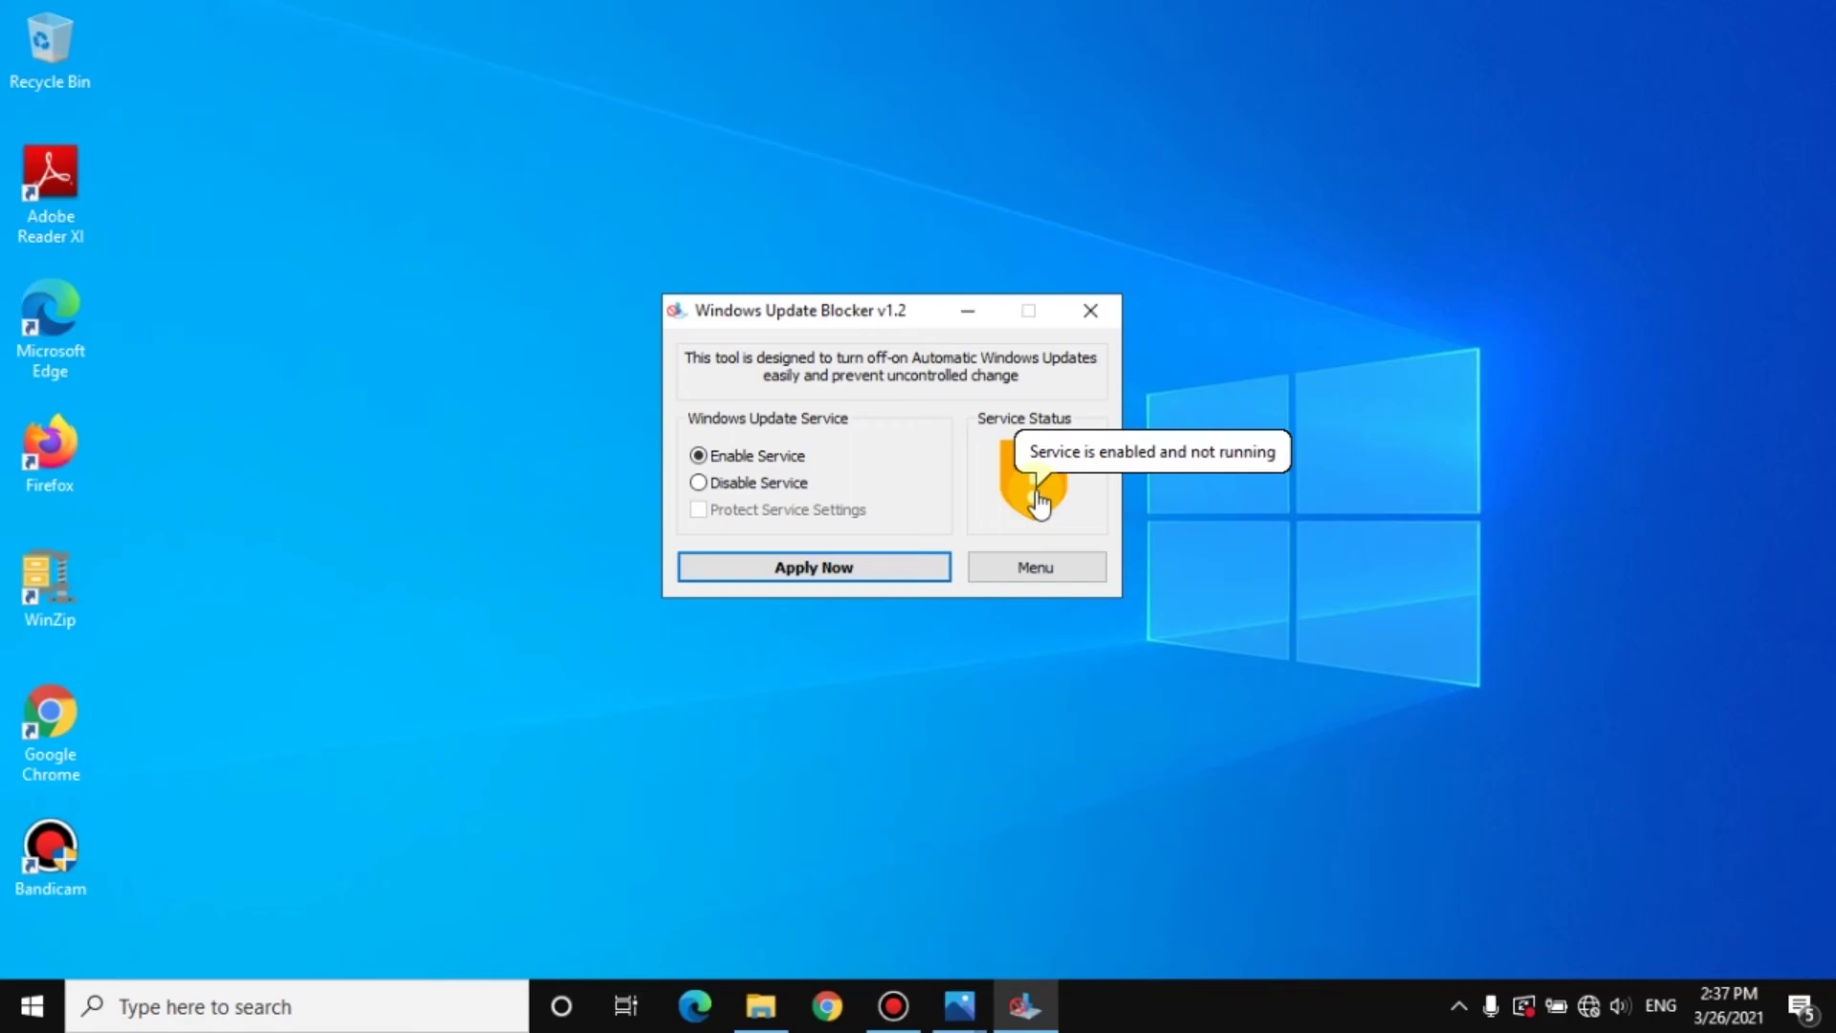
Step: Disable the Windows Update service again with Protect Service Settings turned on, apply it and close Windows Update Blocker
{"action": "left_click", "coordinate": [698, 483]}
{"action": "left_click", "coordinate": [703, 509]}
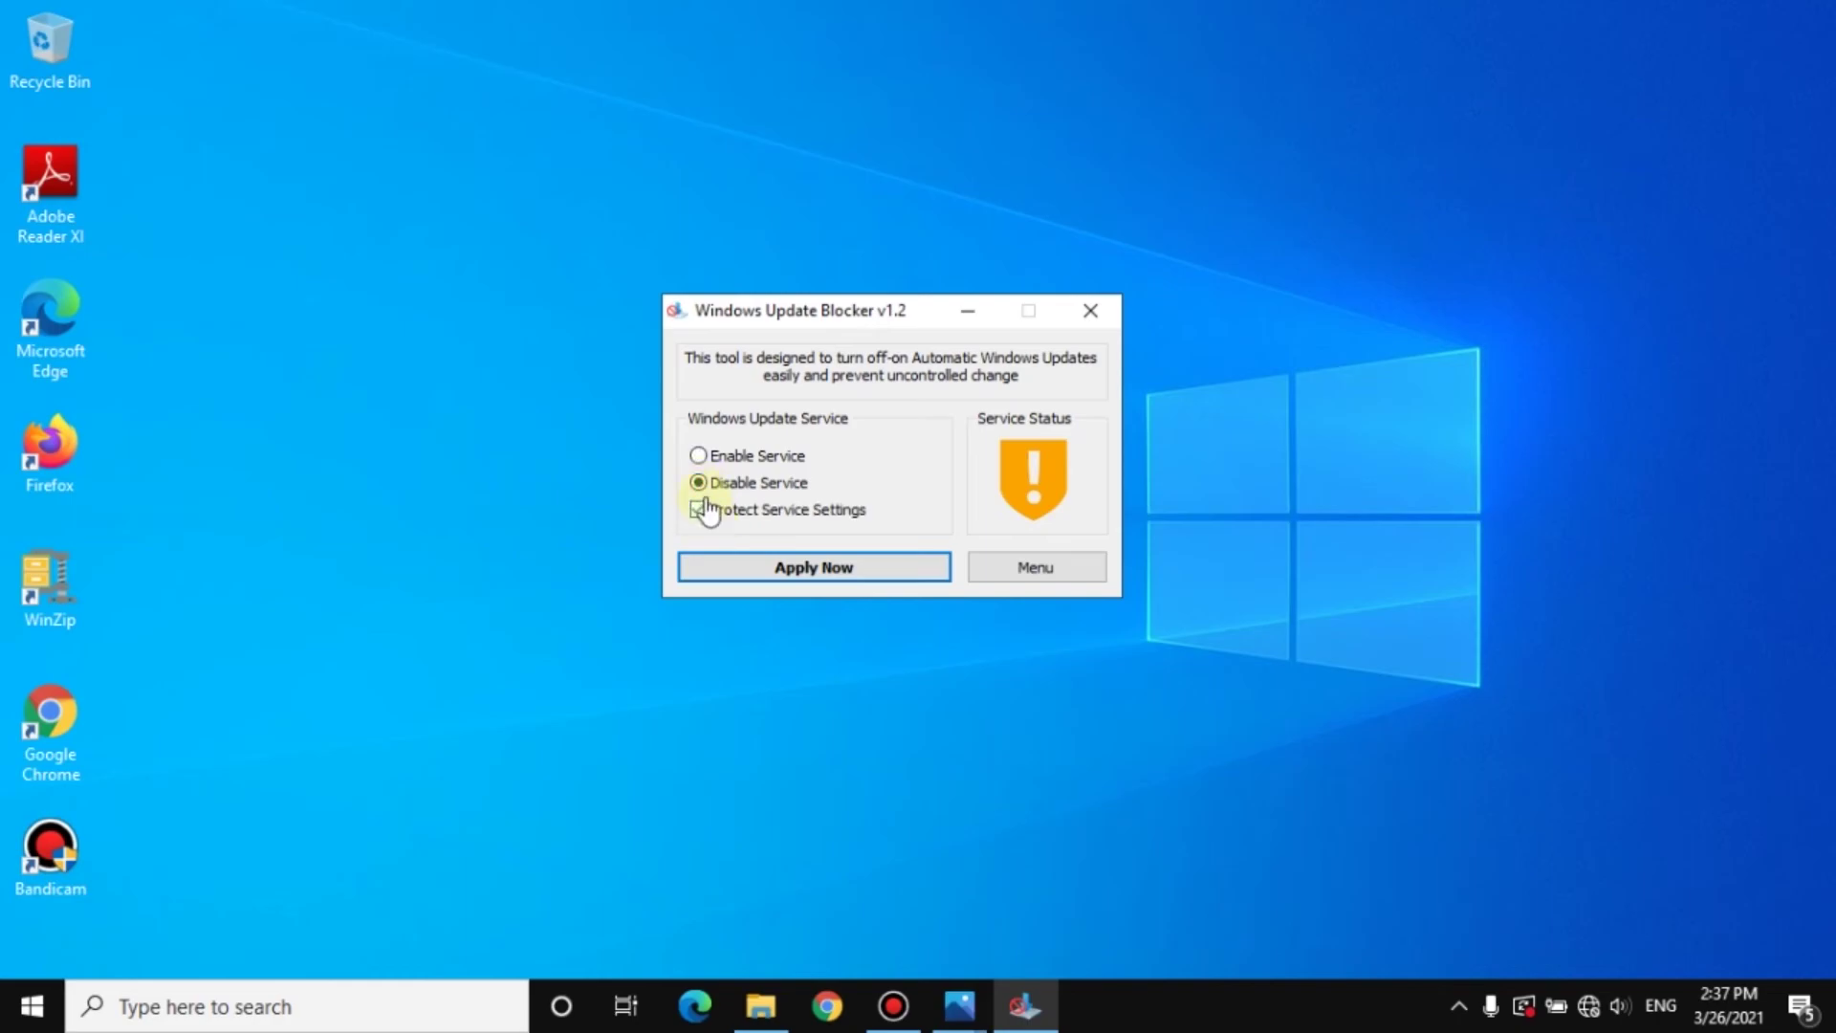
{"action": "left_click", "coordinate": [767, 568]}
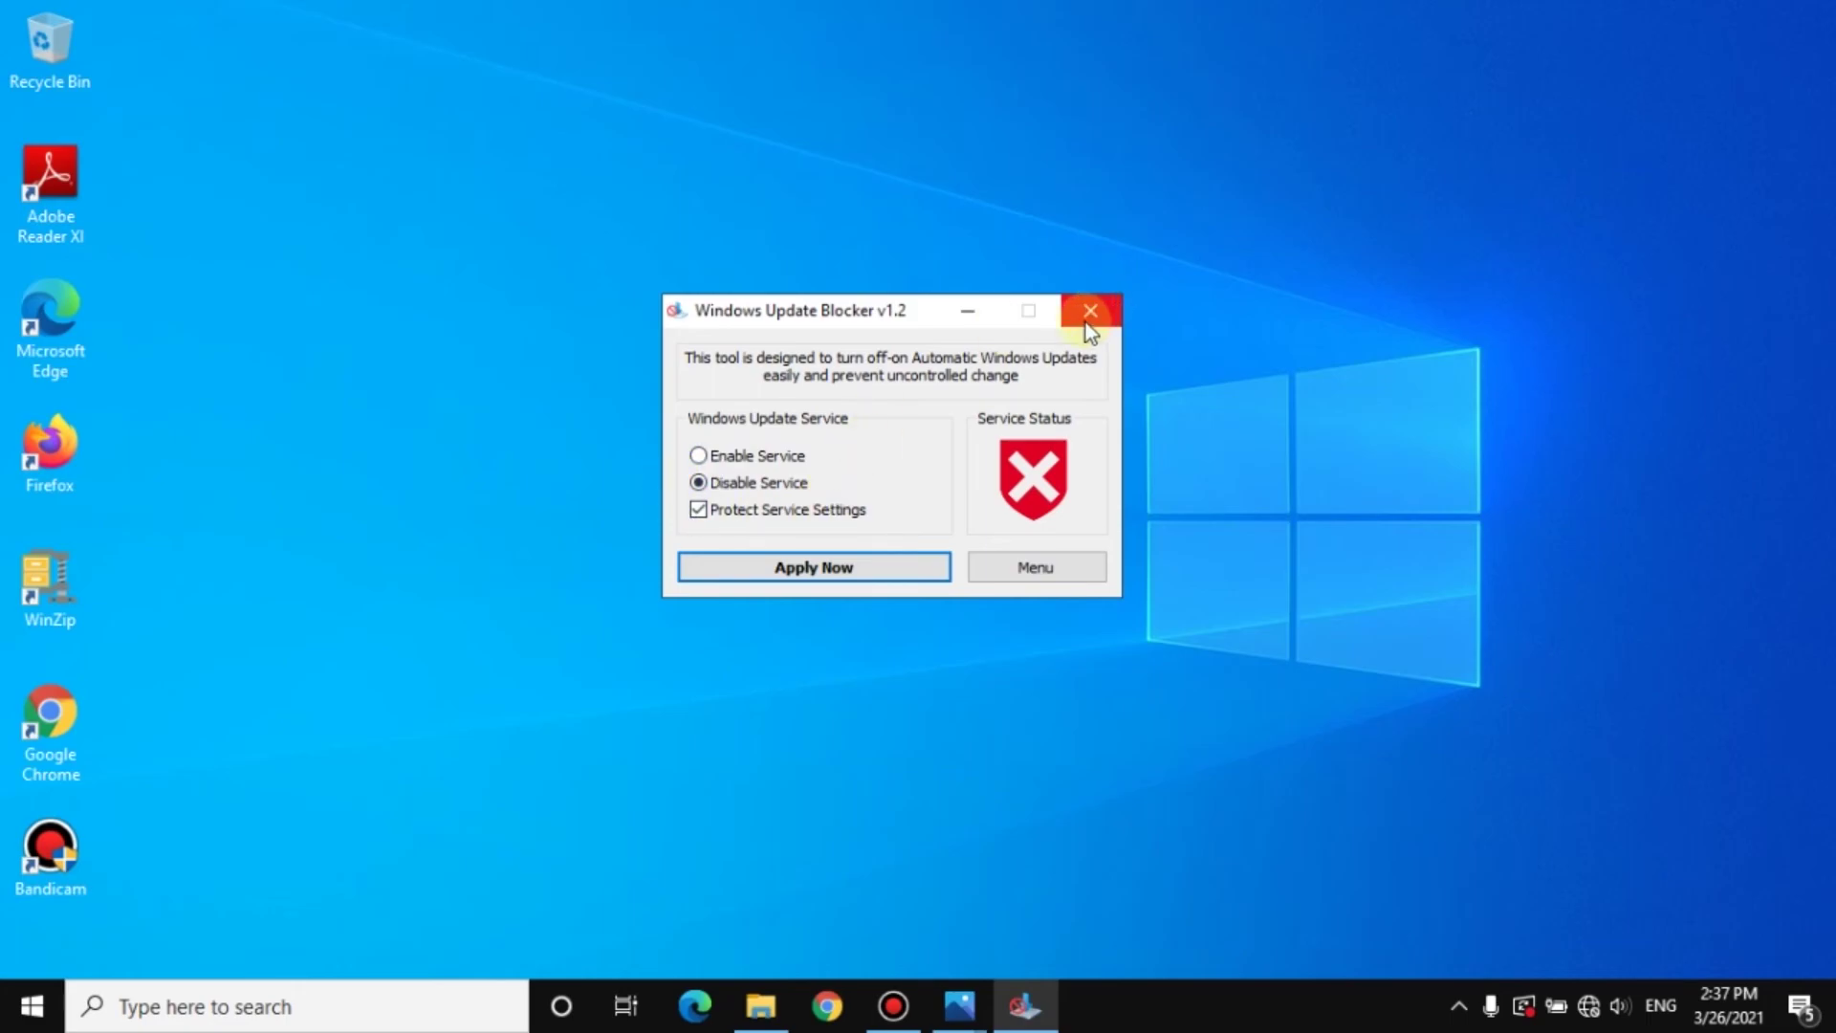
{"action": "left_click", "coordinate": [1088, 316]}
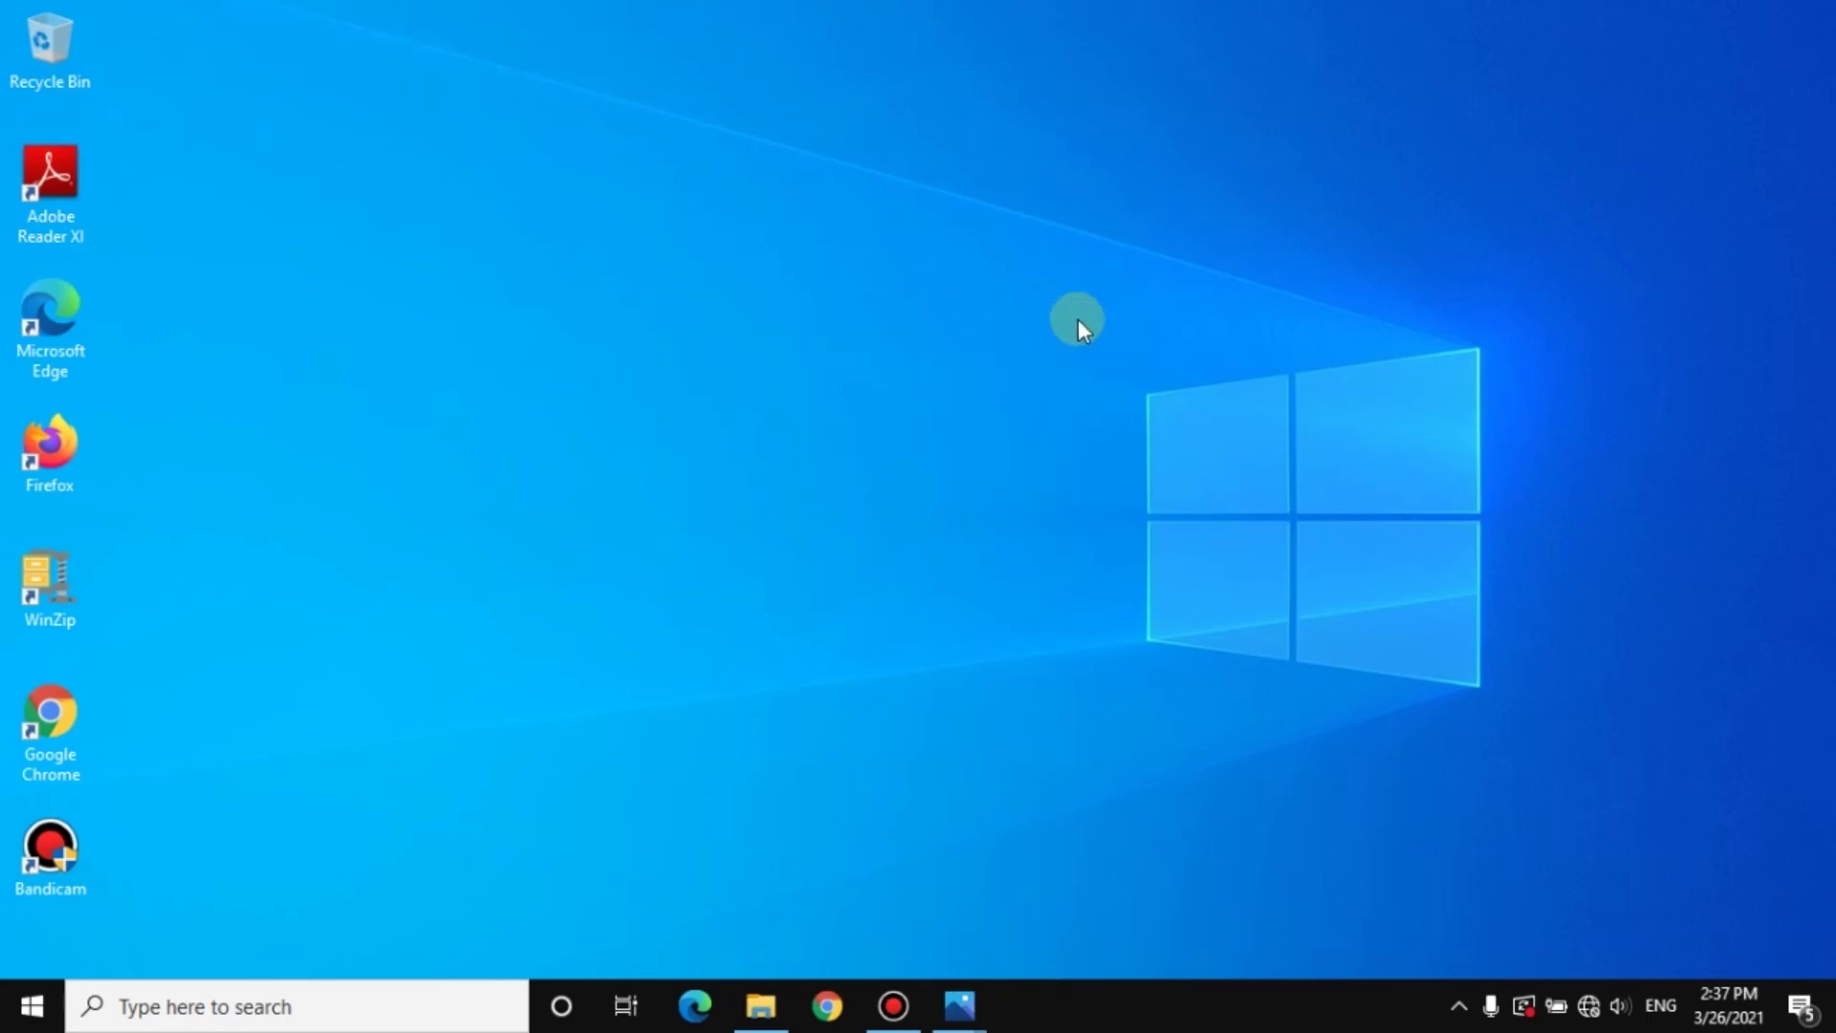
{"action": "right_click", "coordinate": [820, 522]}
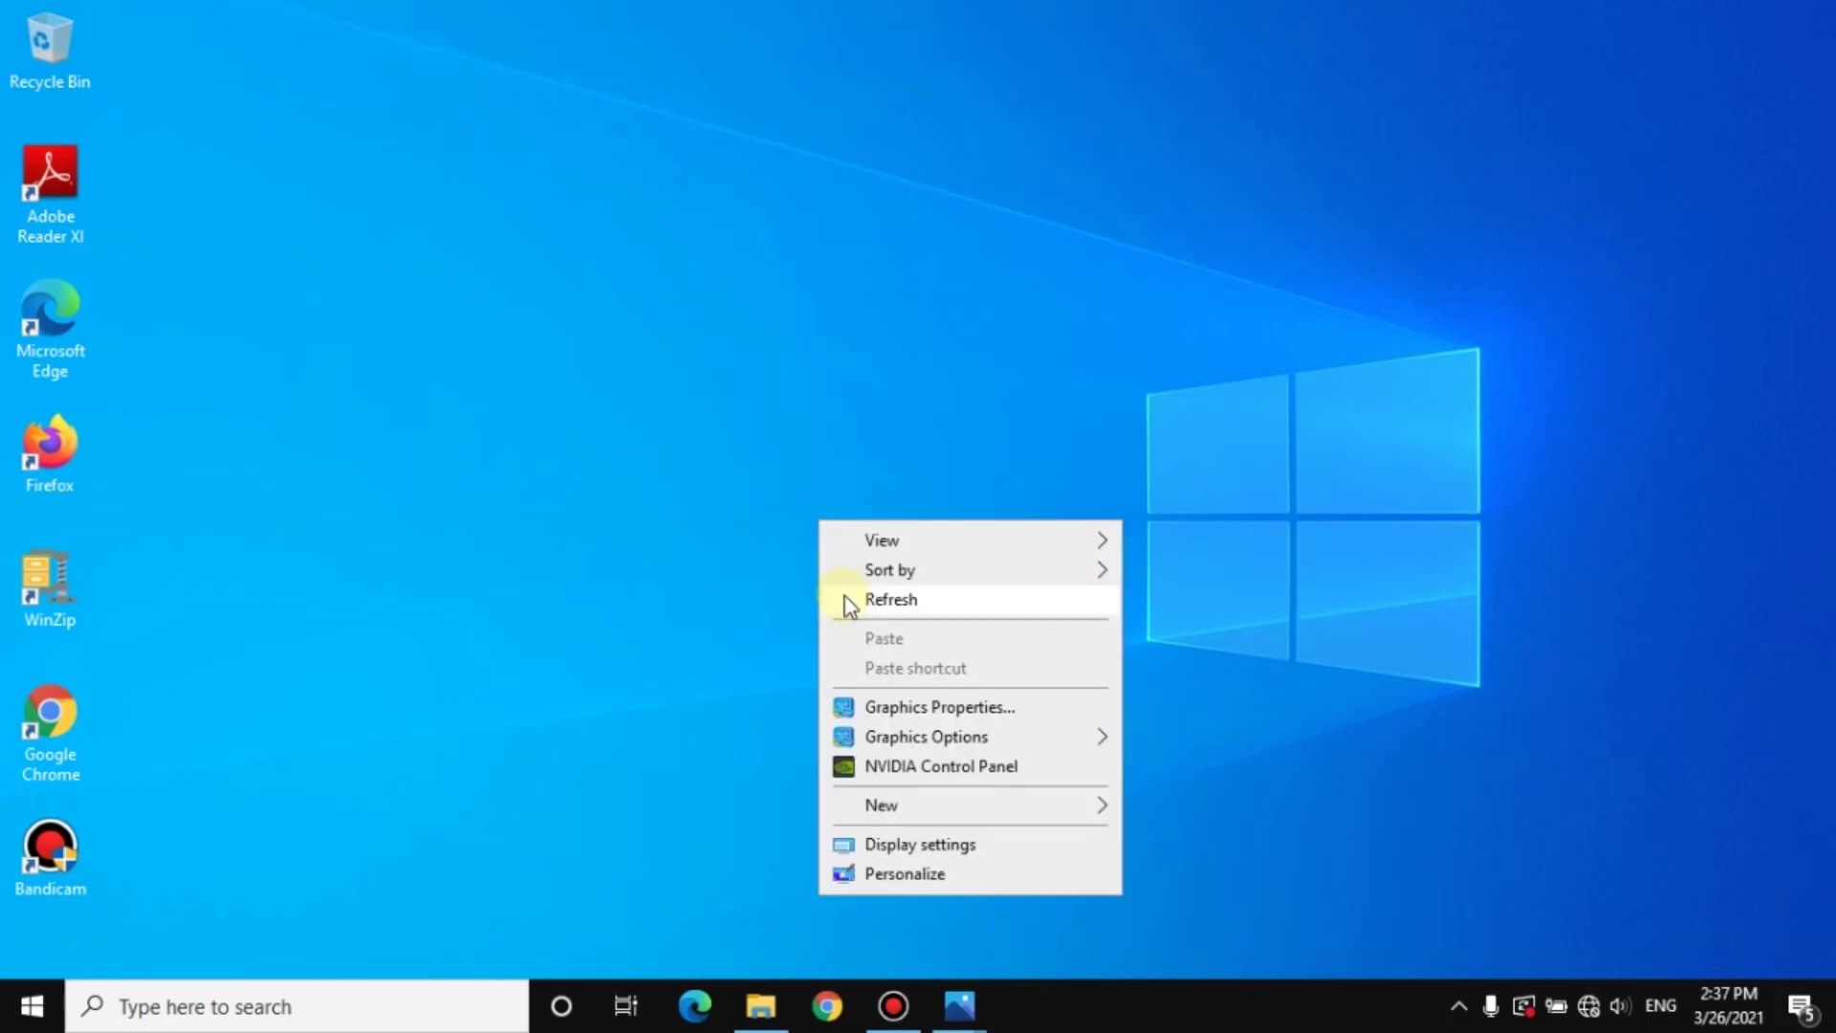
{"action": "left_click", "coordinate": [848, 602]}
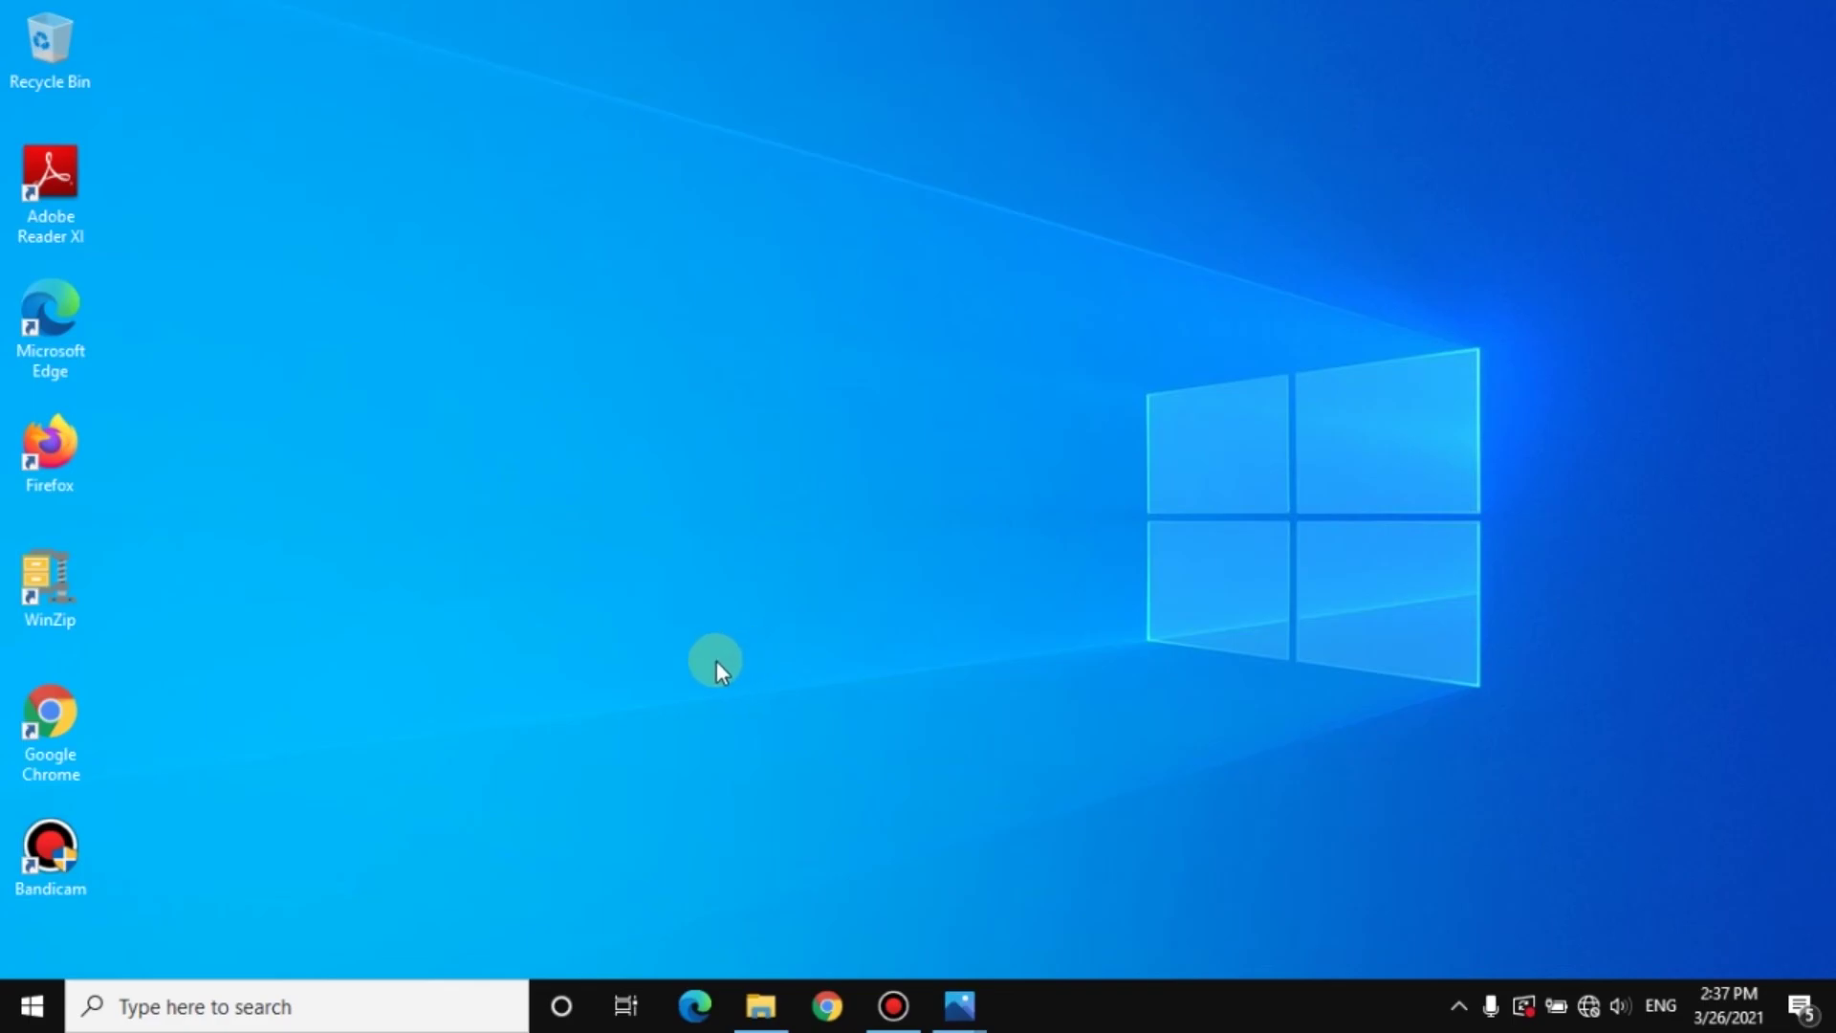
Step: Search Windows for "upda", open Check for updates to inspect the Windows Update page, and close Settings
{"action": "left_click", "coordinate": [304, 1016]}
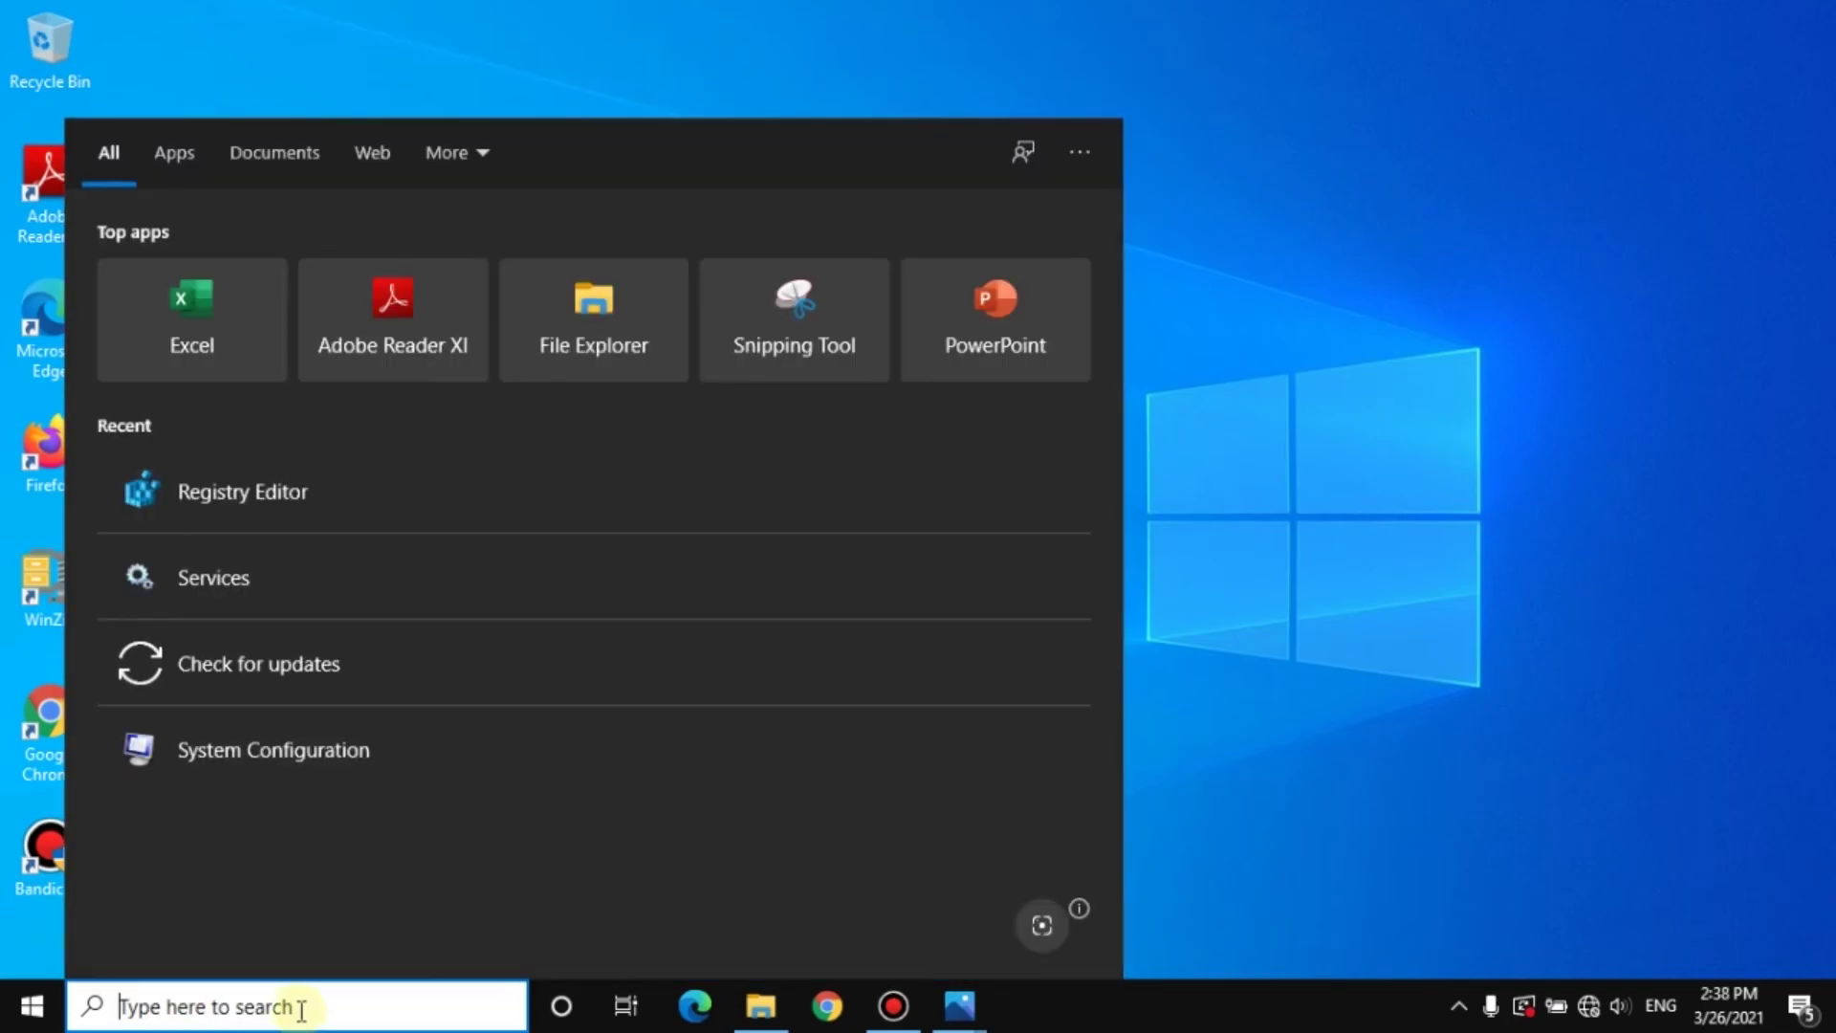
{"action": "type", "text": "up"}
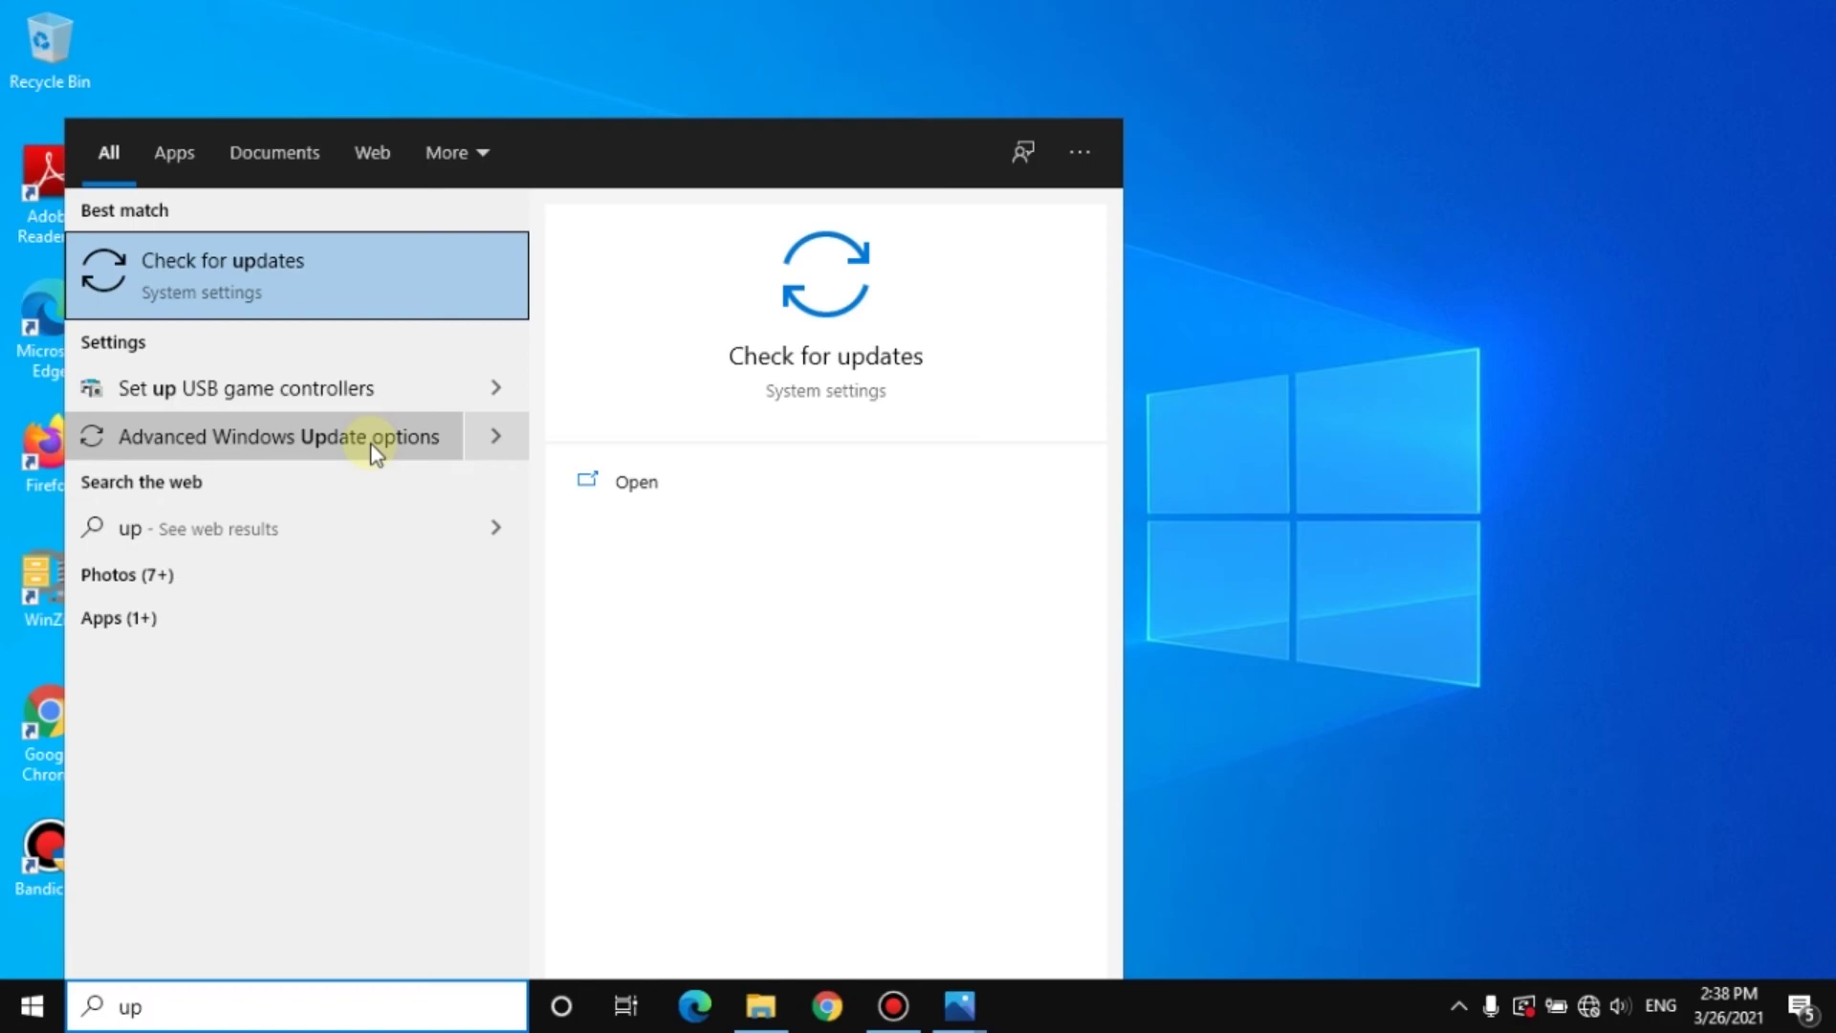
{"action": "type", "text": "da"}
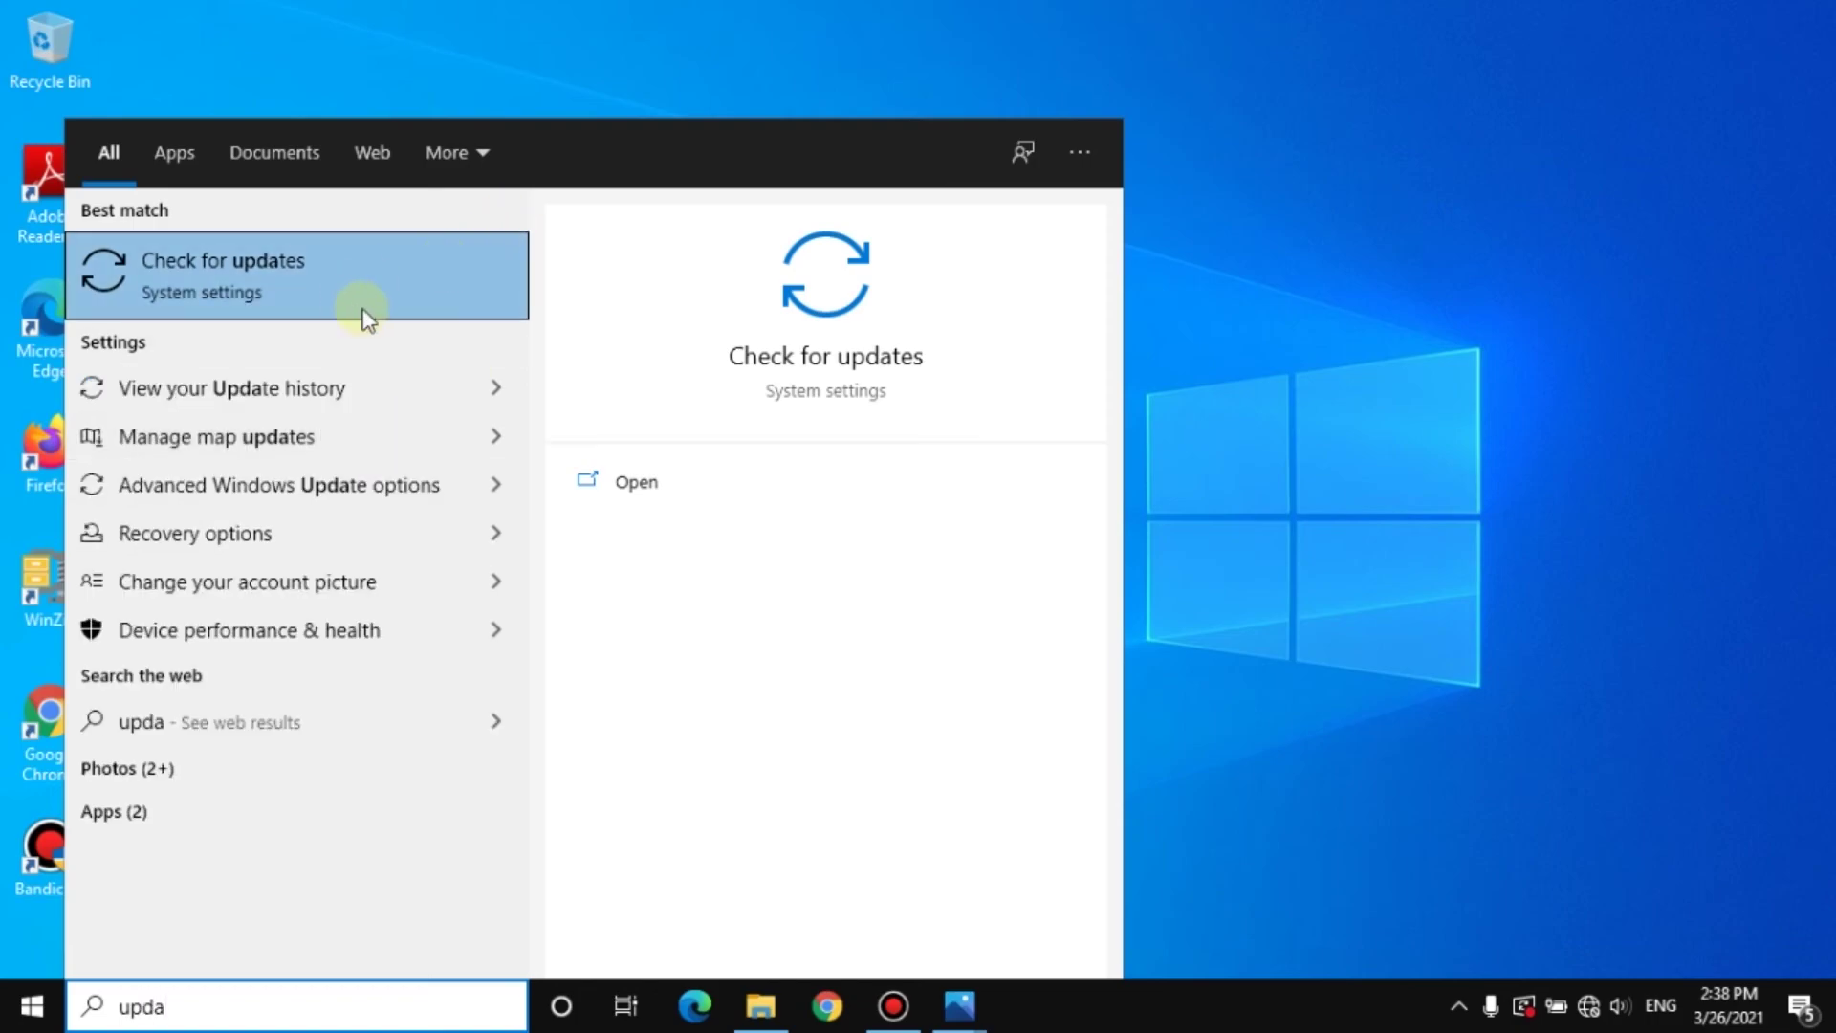
{"action": "left_click", "coordinate": [209, 273]}
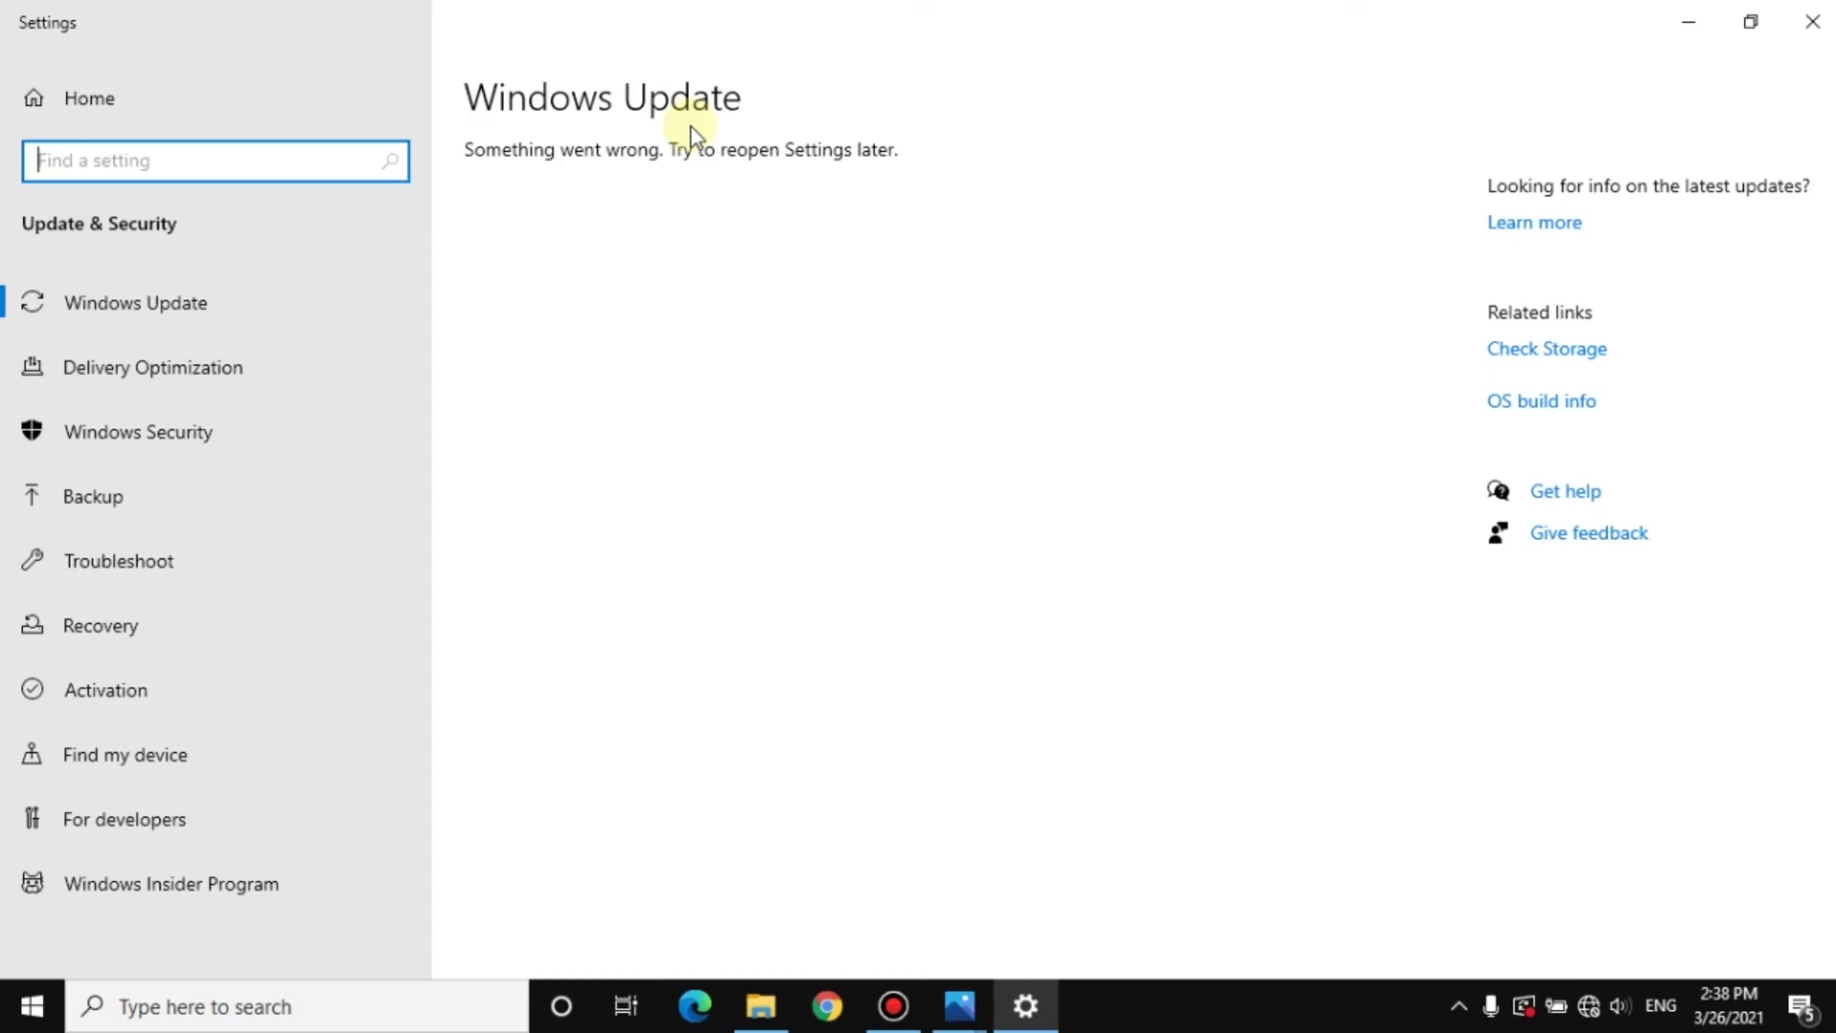
{"action": "left_click", "coordinate": [1808, 27]}
{"action": "right_click", "coordinate": [672, 342]}
{"action": "left_click", "coordinate": [708, 420]}
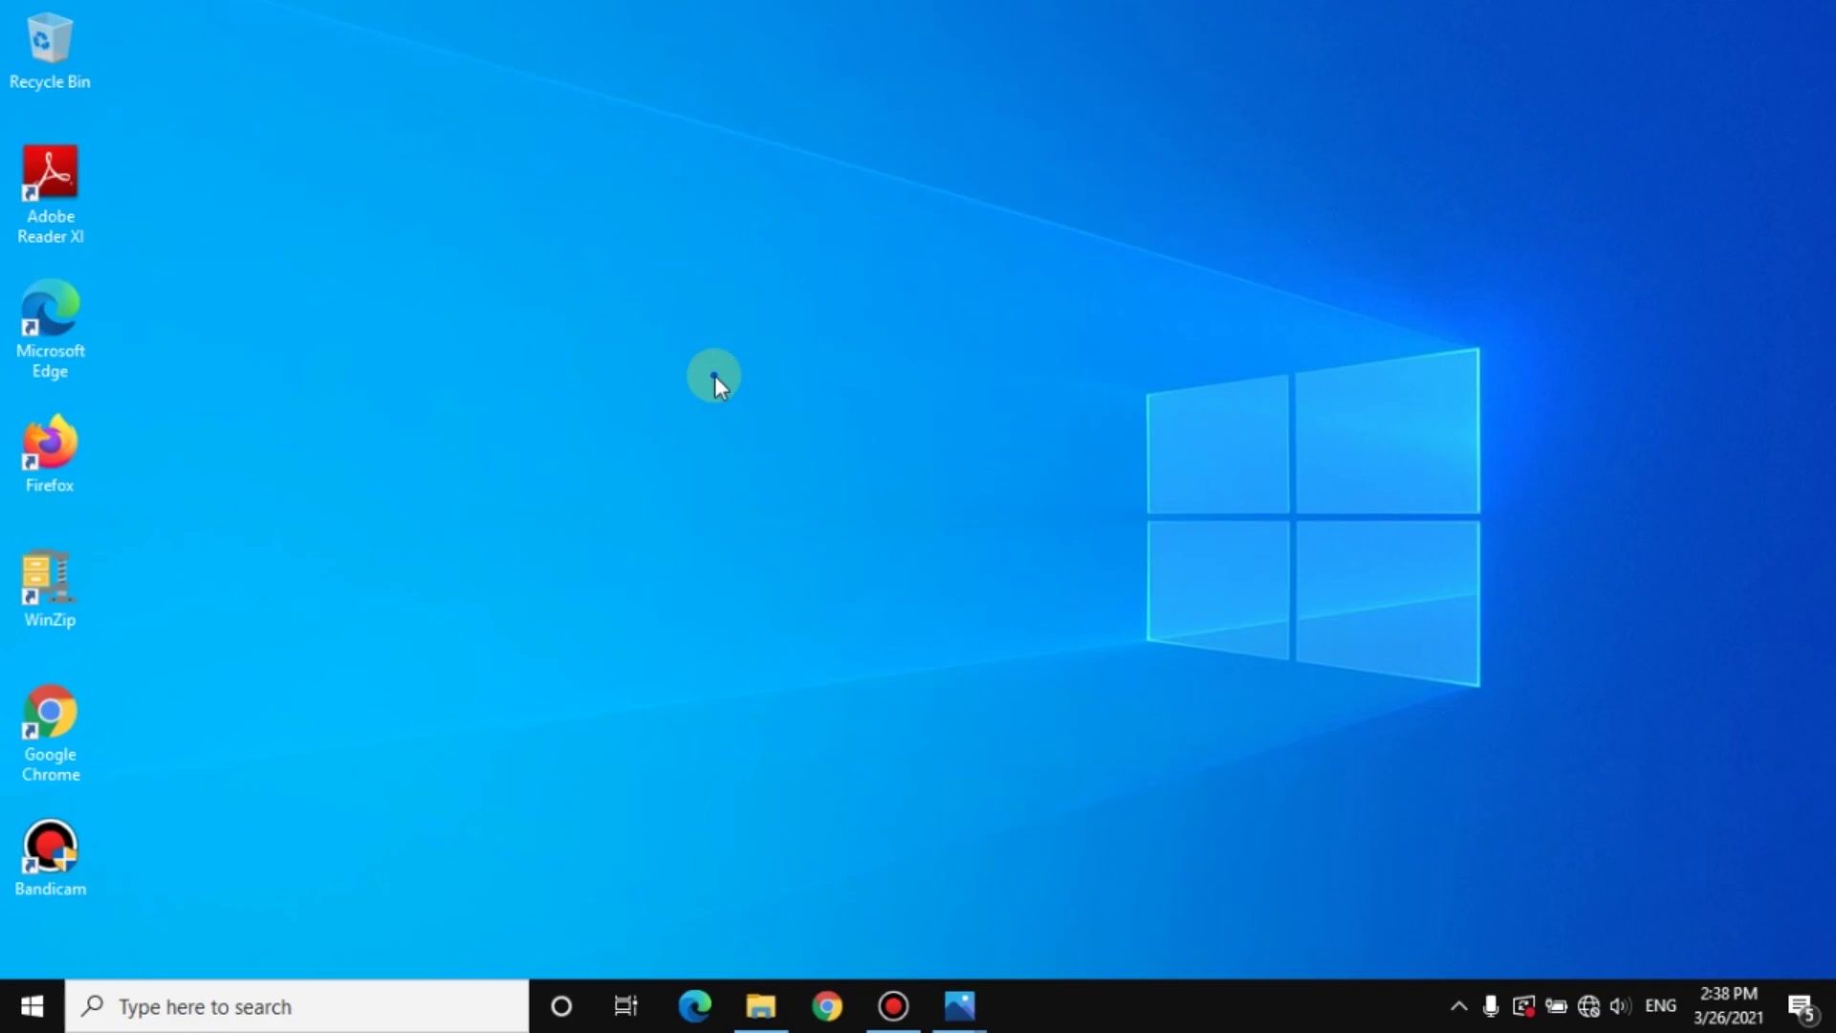
{"action": "right_click", "coordinate": [713, 373]}
{"action": "left_click", "coordinate": [744, 458]}
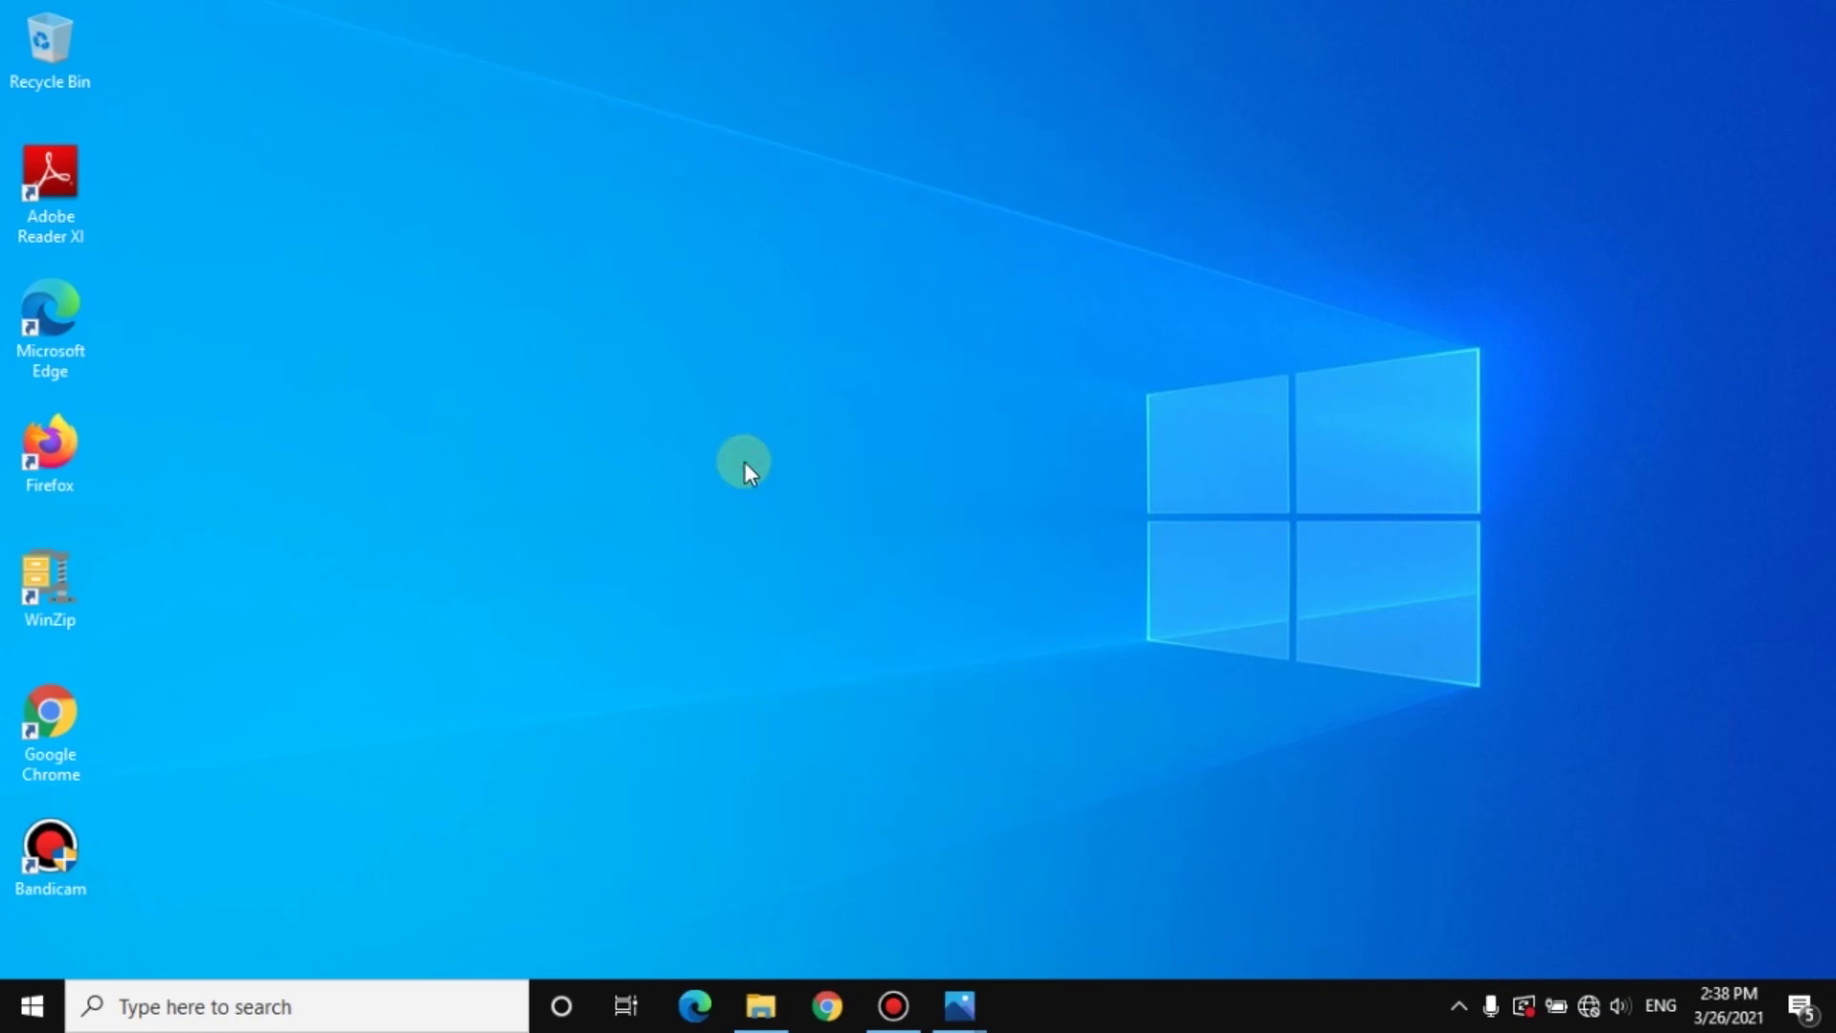